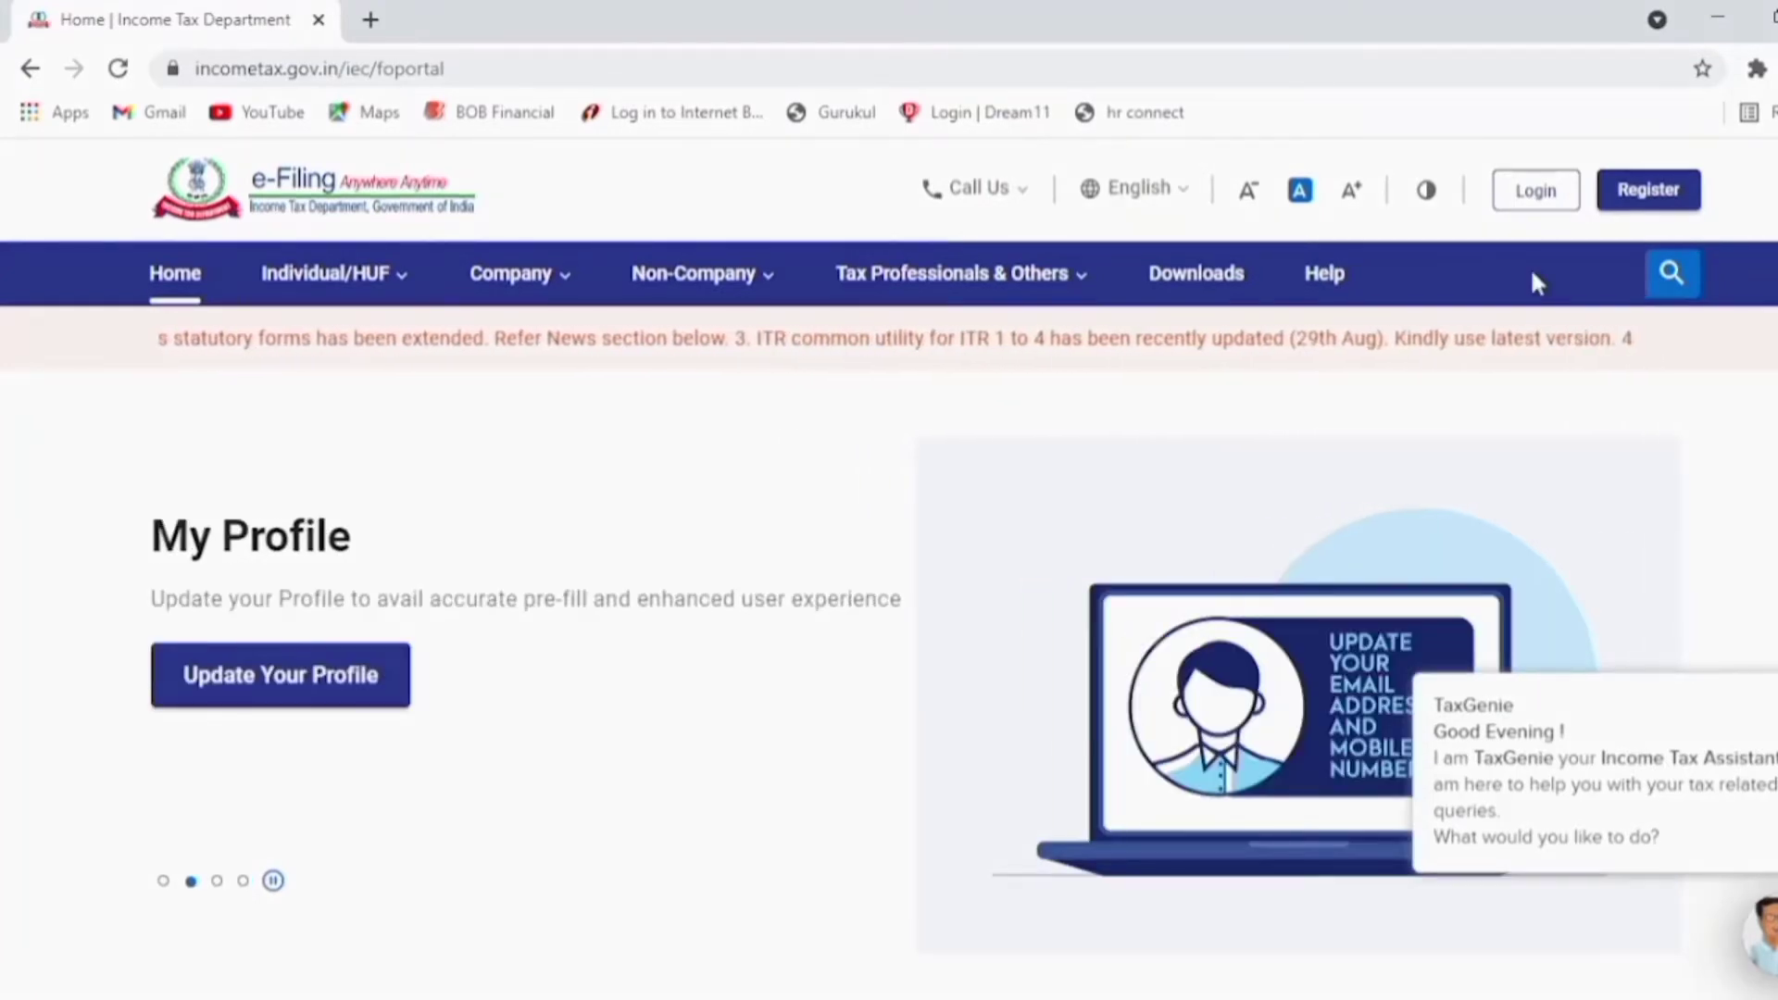
Step: Log in with the PAN as User ID, confirm the secure access message and enter the account password
click(1538, 204)
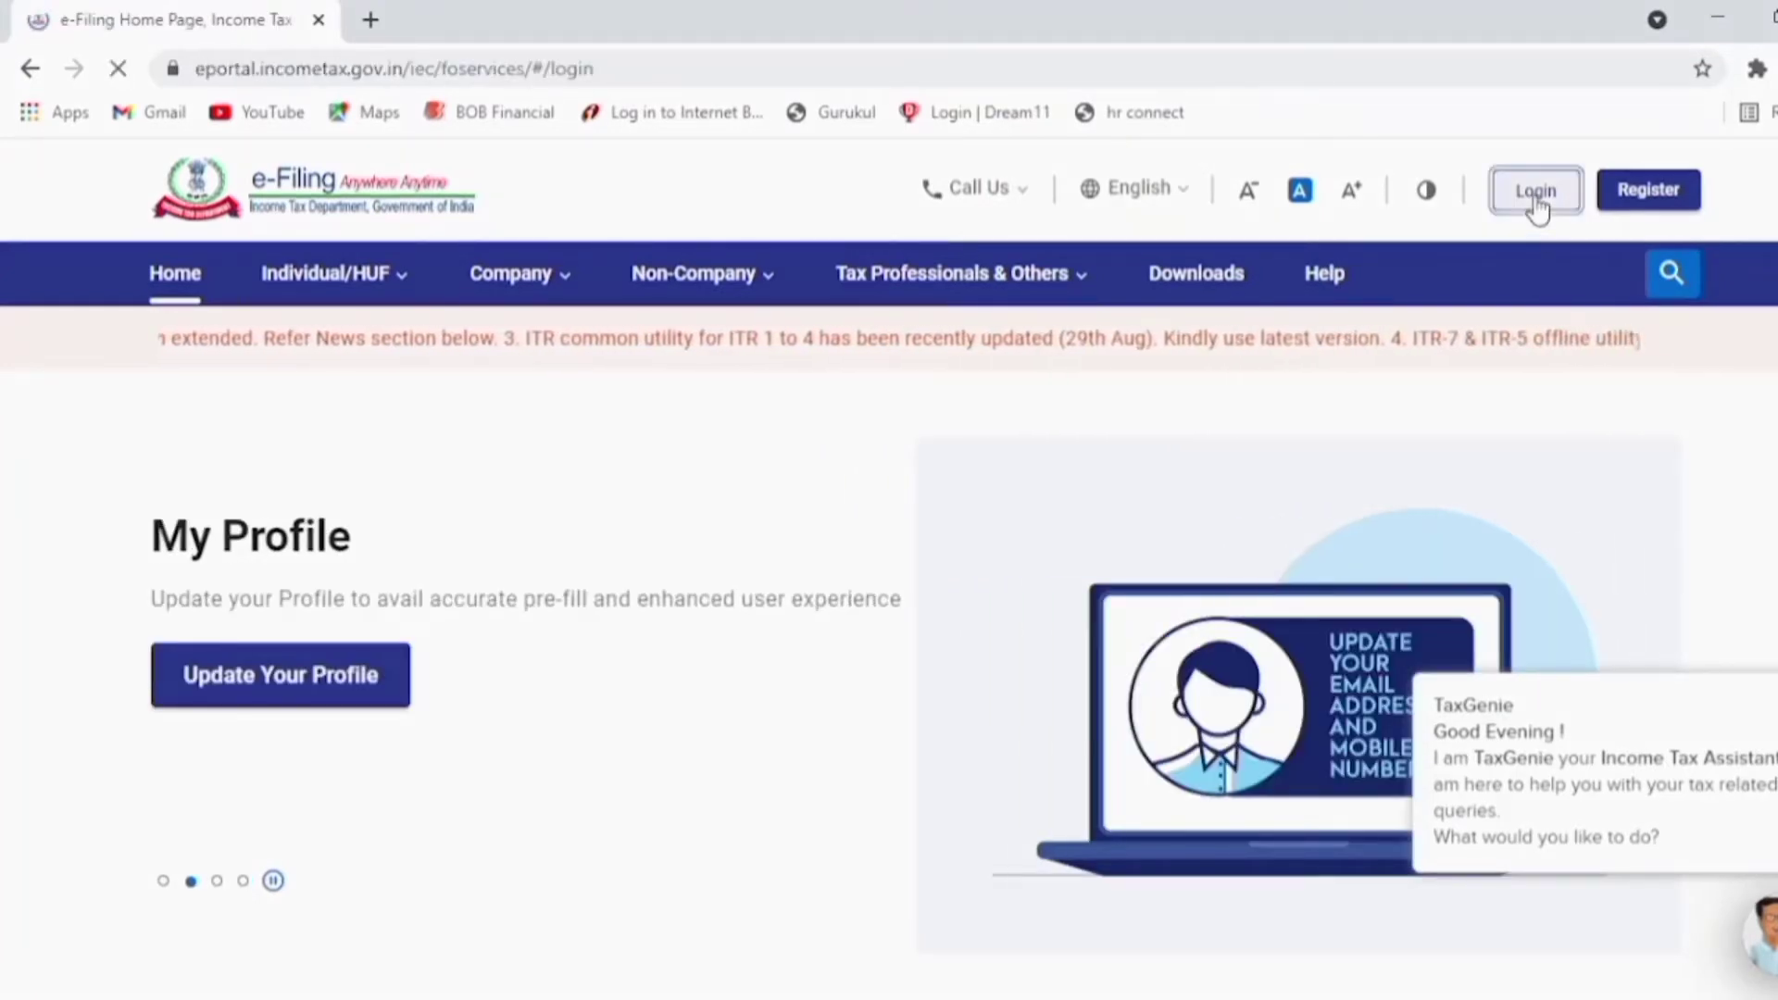
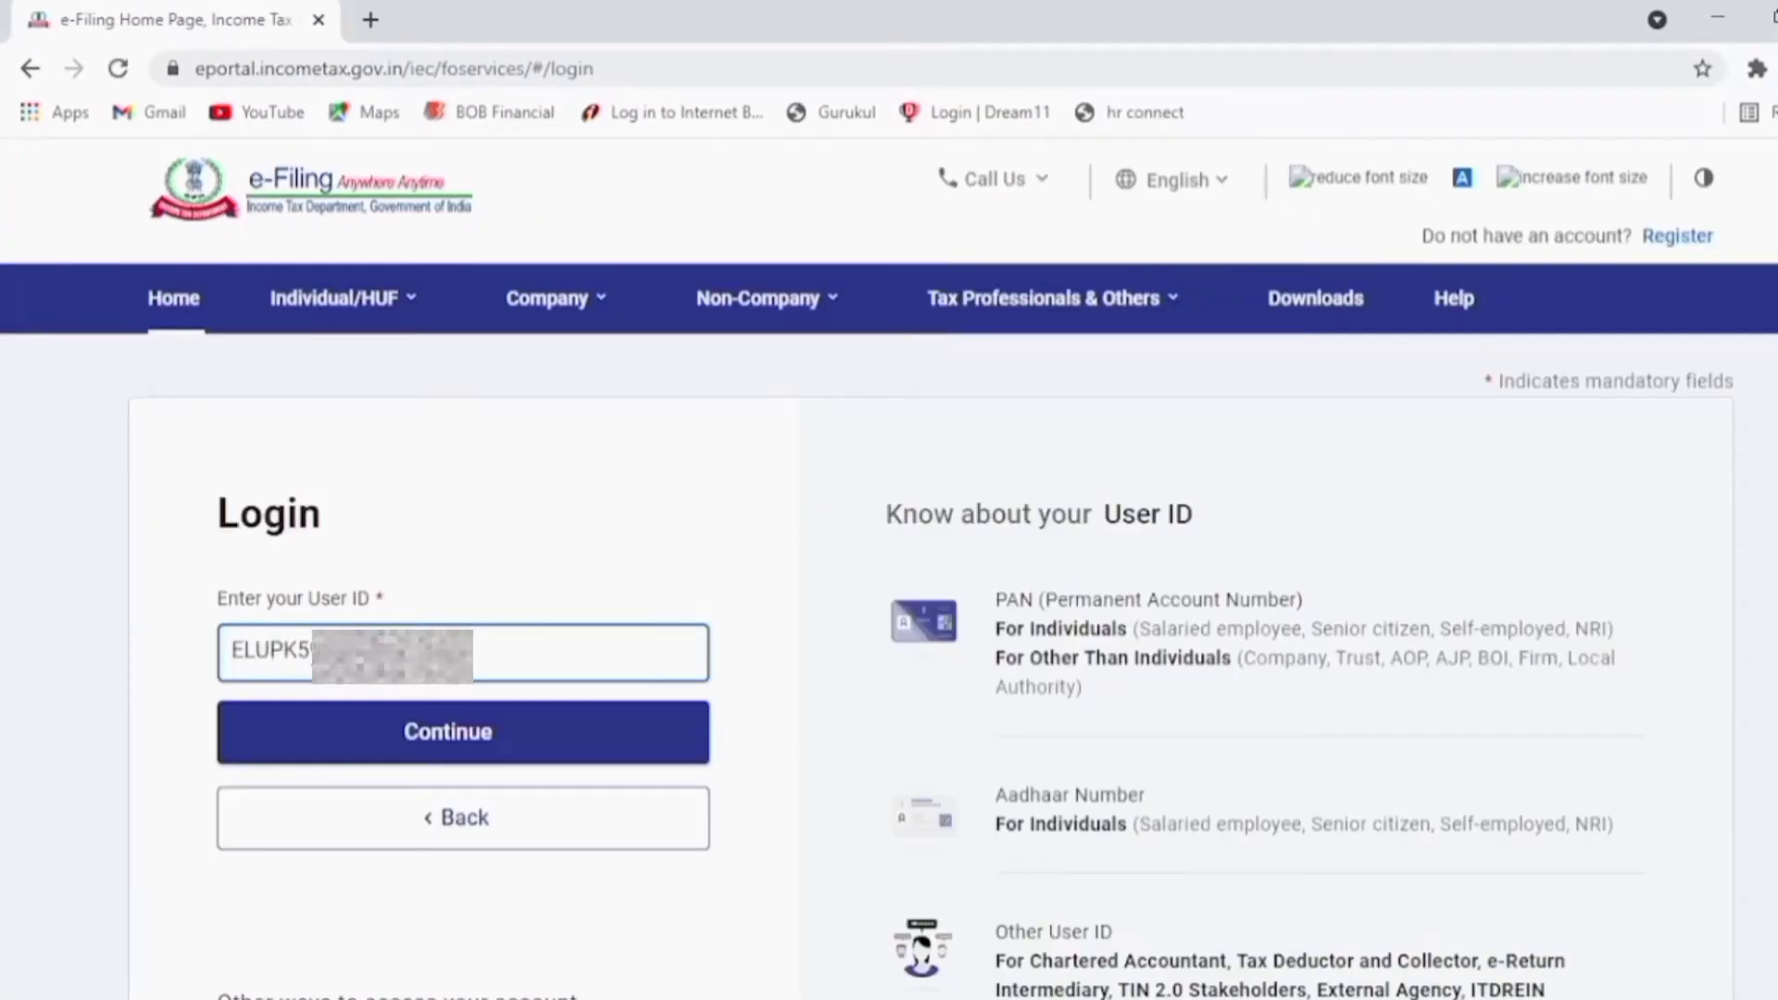
click(429, 734)
click(229, 768)
click(334, 954)
text(••••••••••)
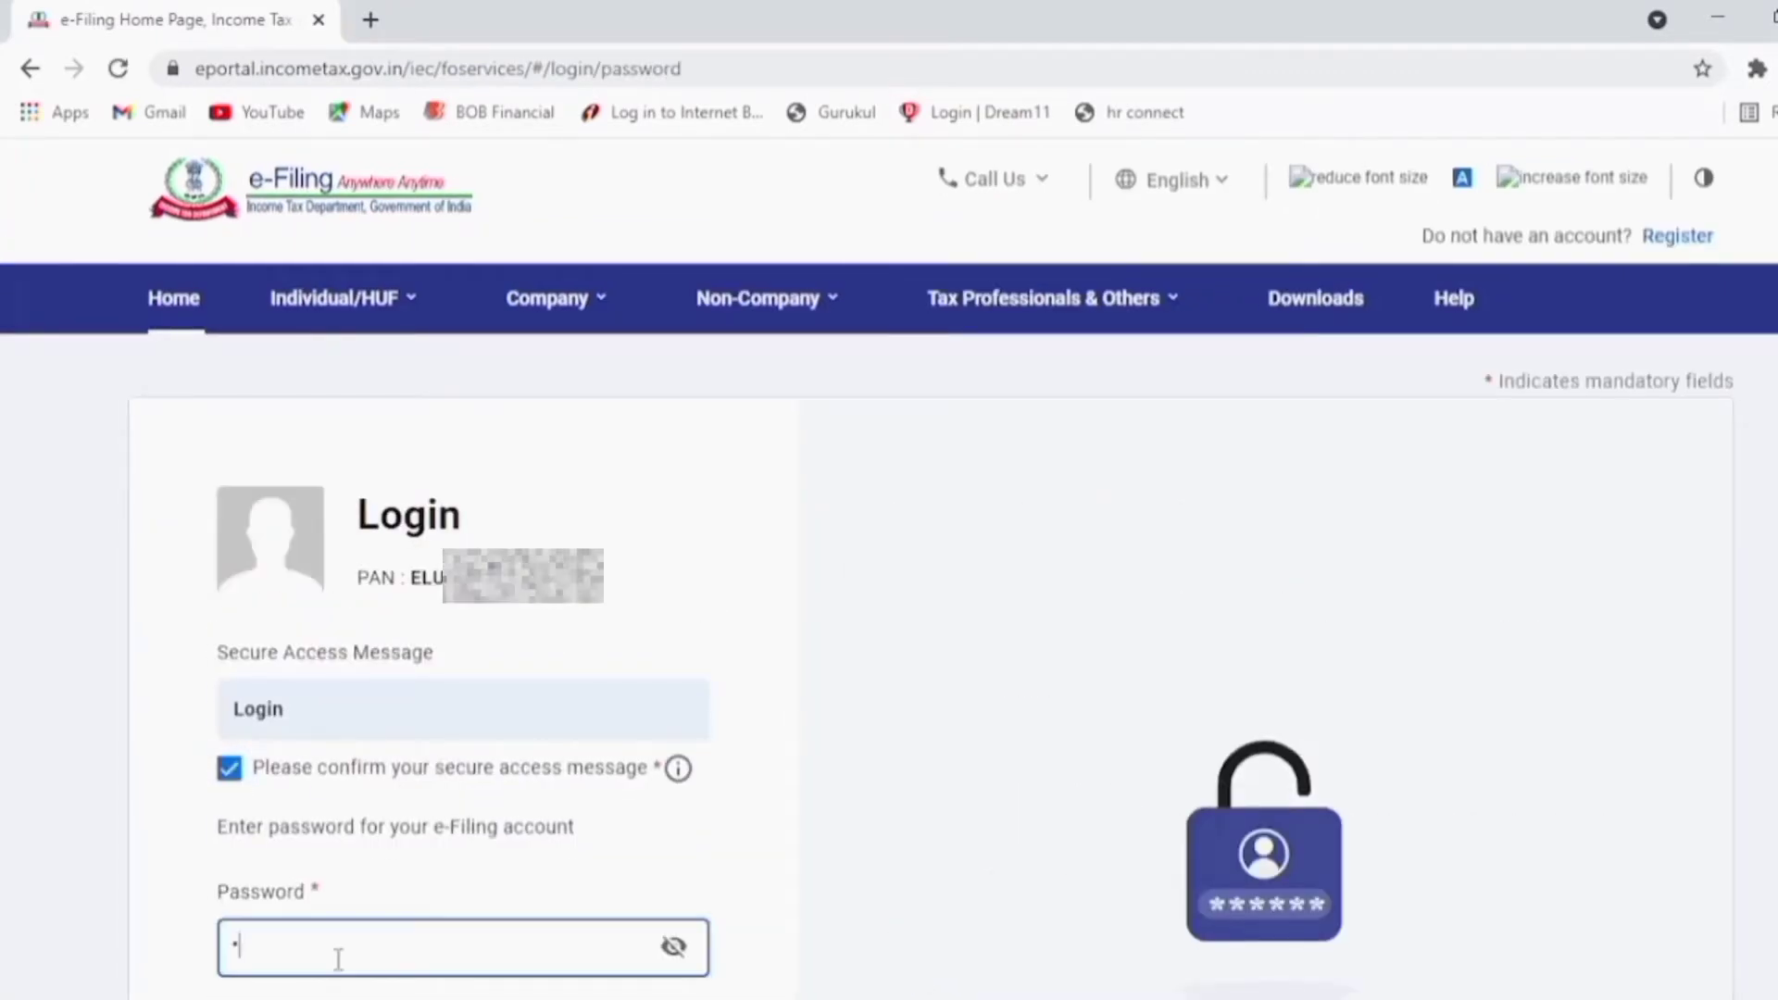
scroll(371, 741, down, 3)
click(527, 788)
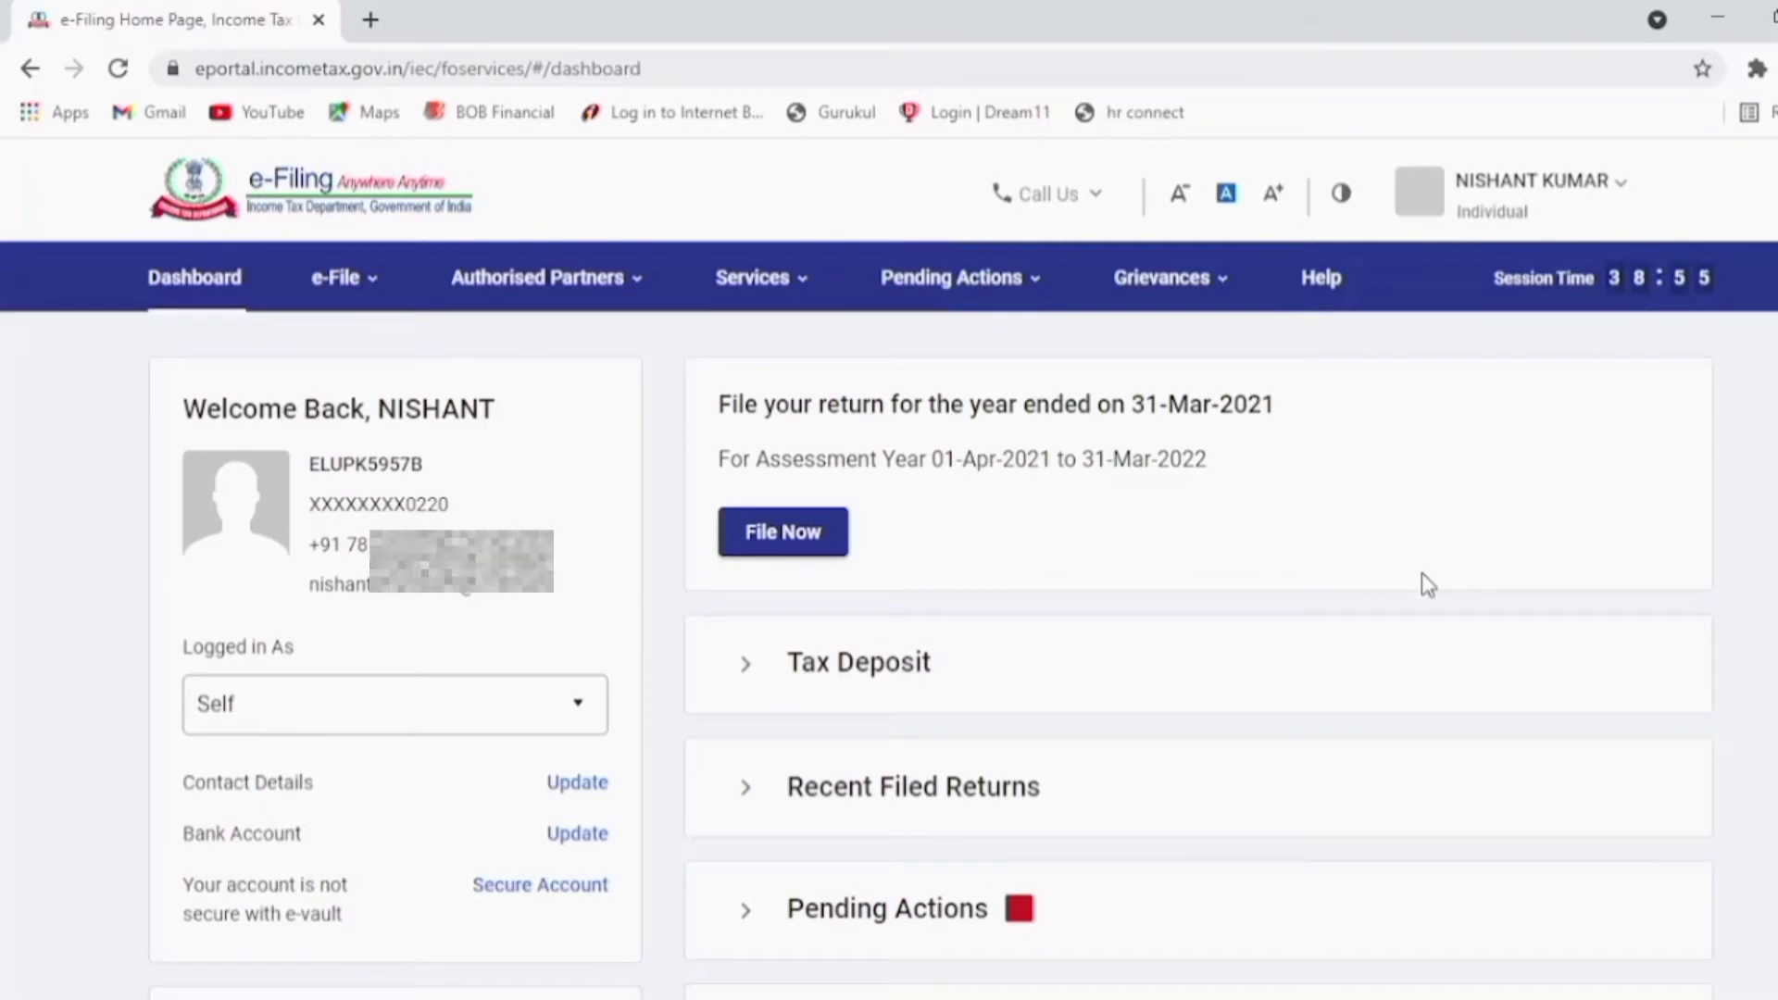
Step: Start filing an income tax return for assessment year 2021-22 in Online mode
click(368, 283)
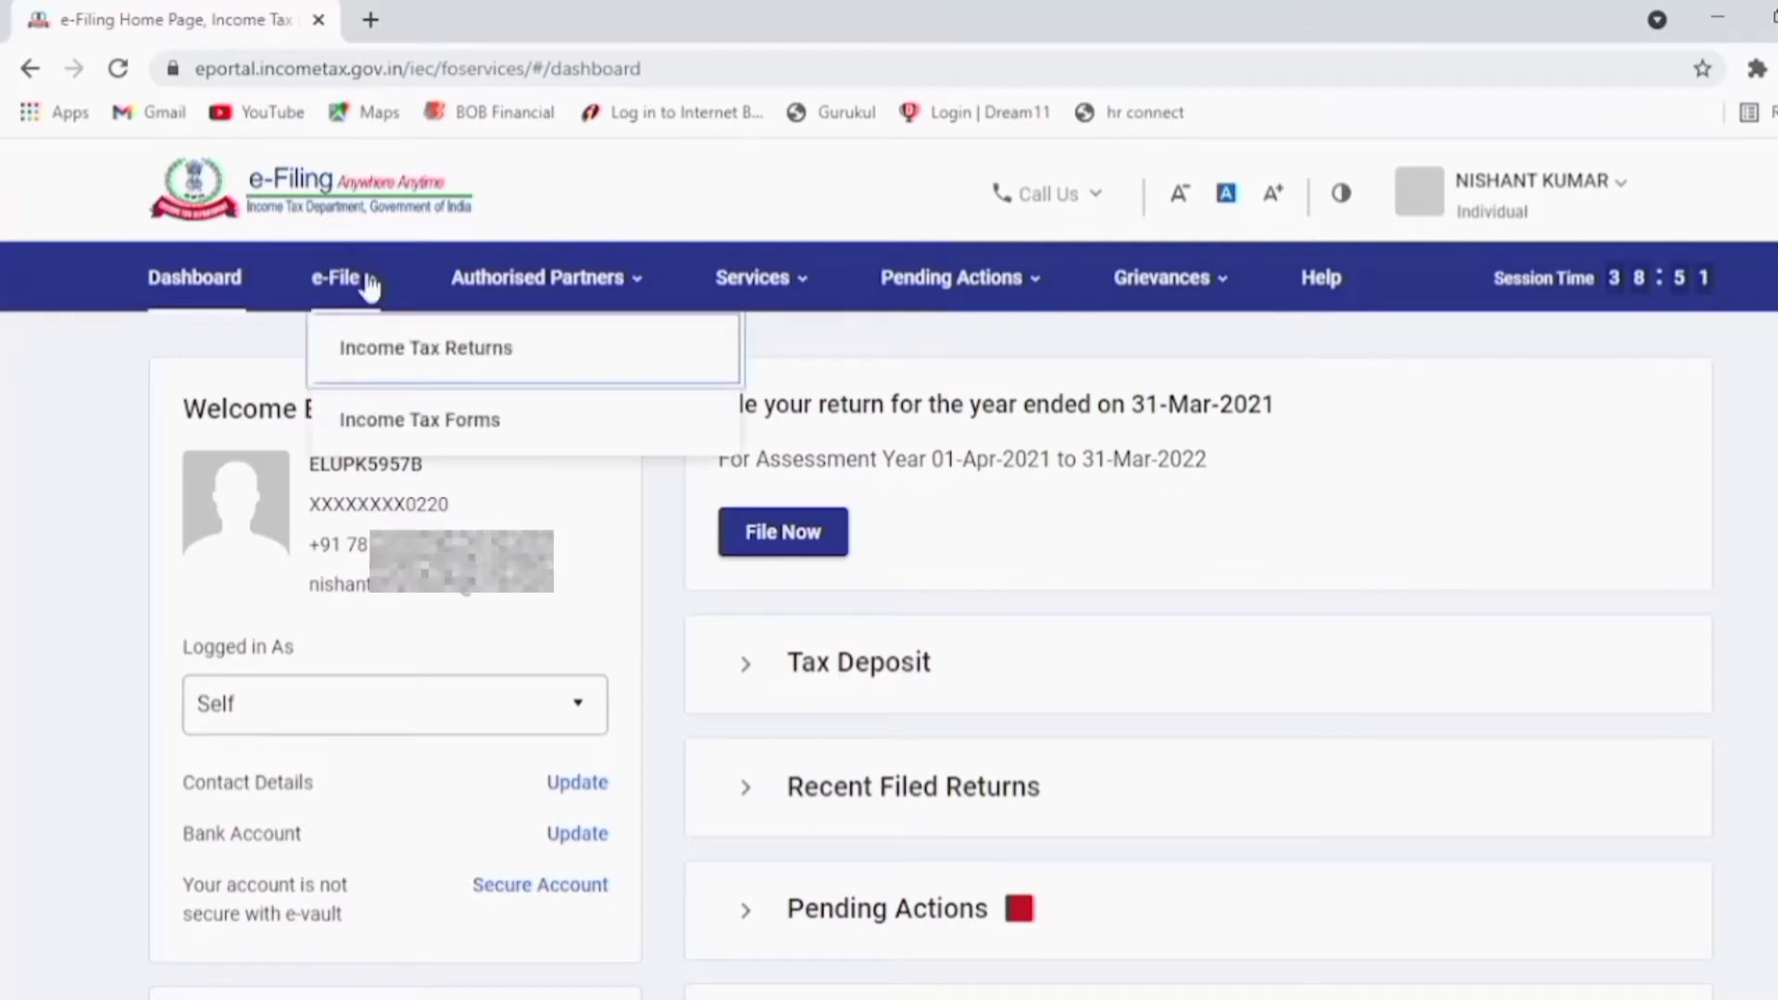
mouse_move(396, 359)
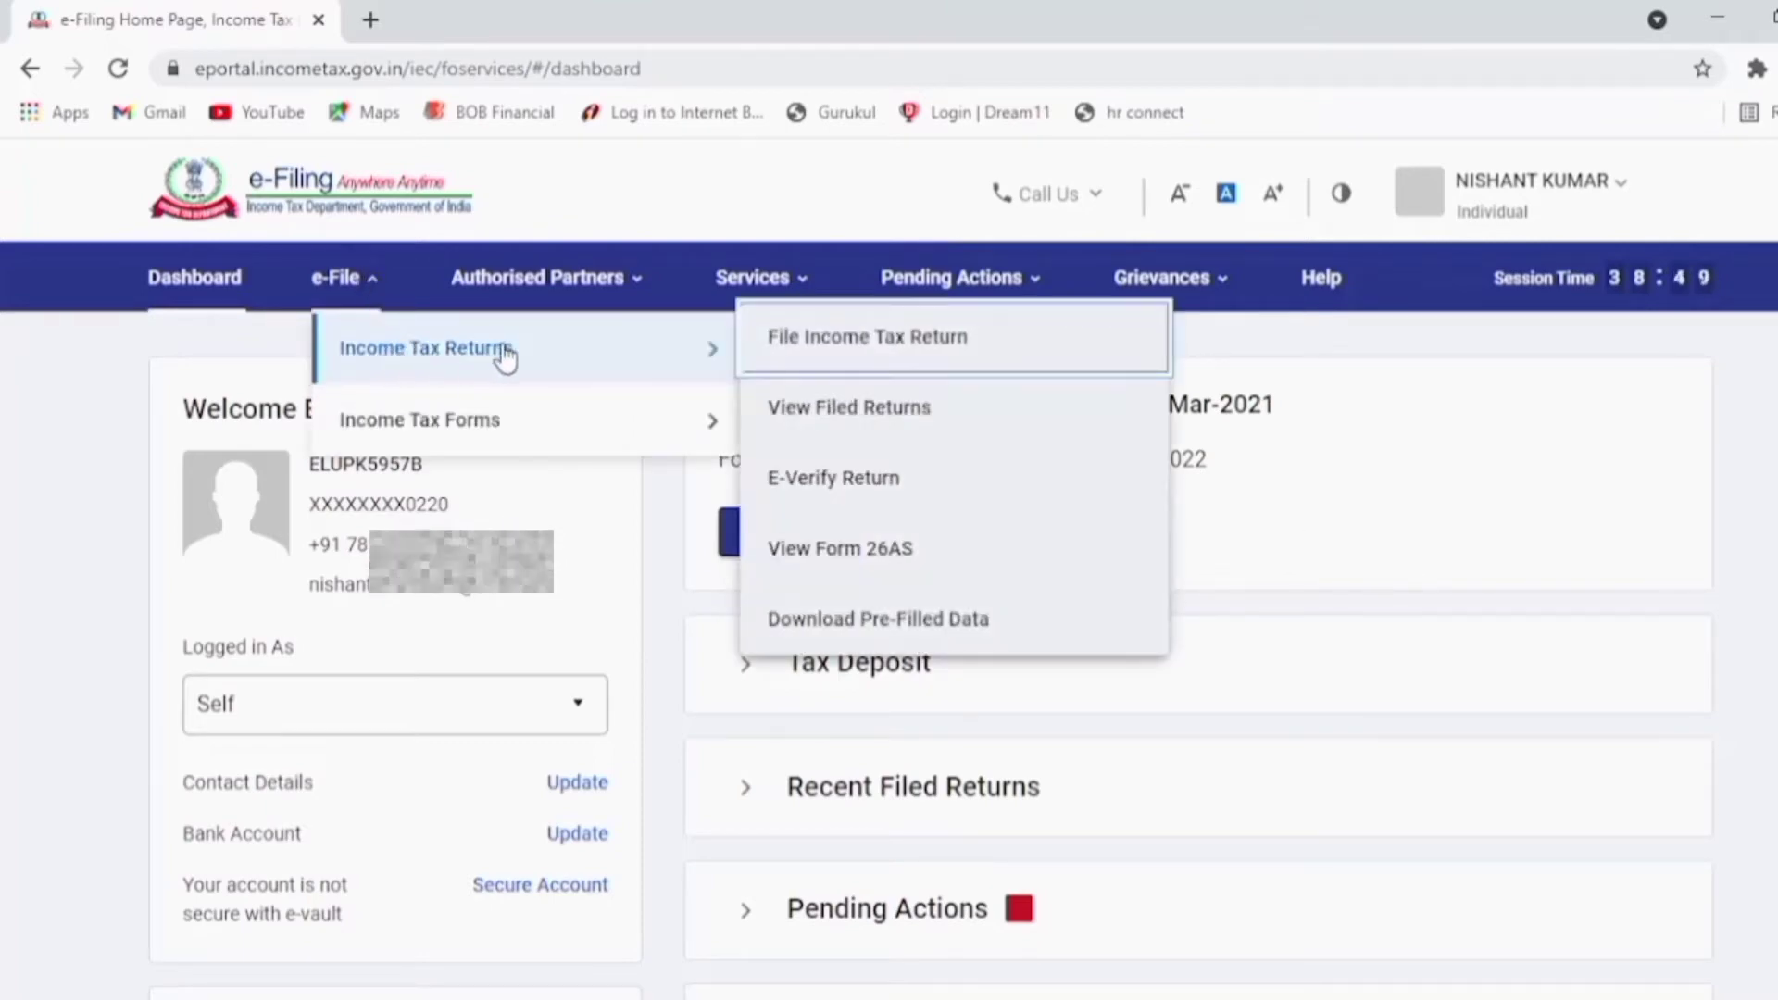
click(814, 343)
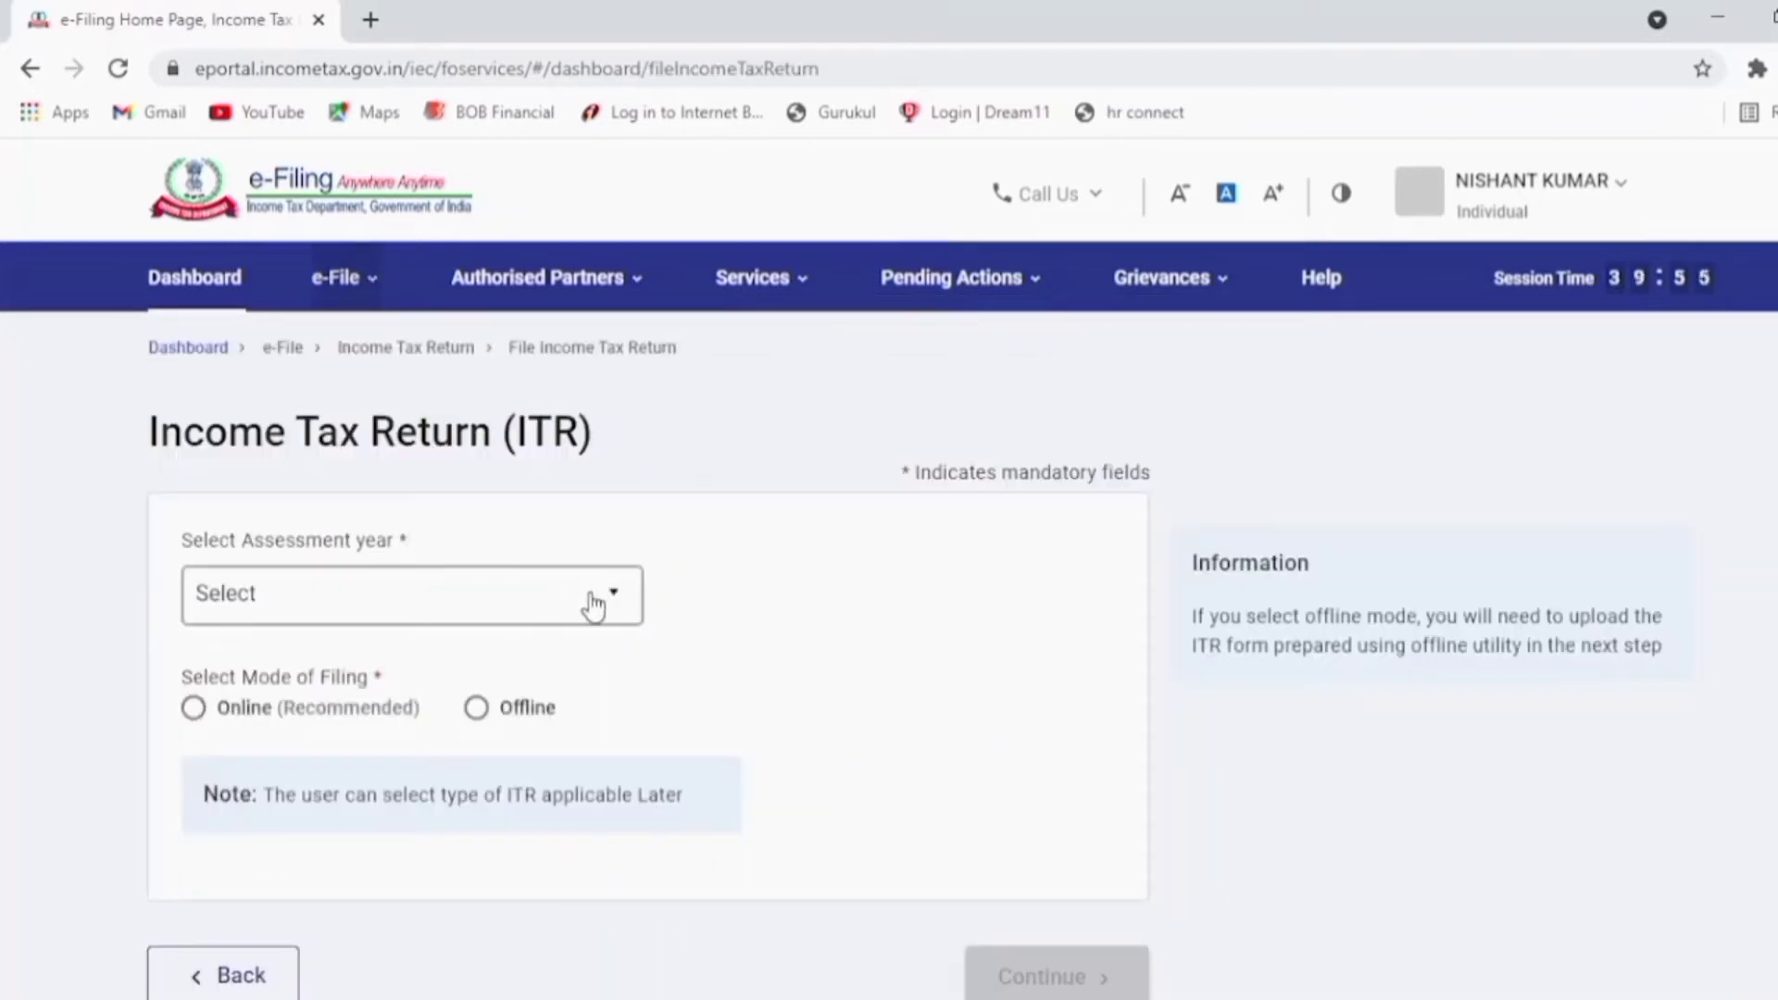
click(593, 606)
click(408, 719)
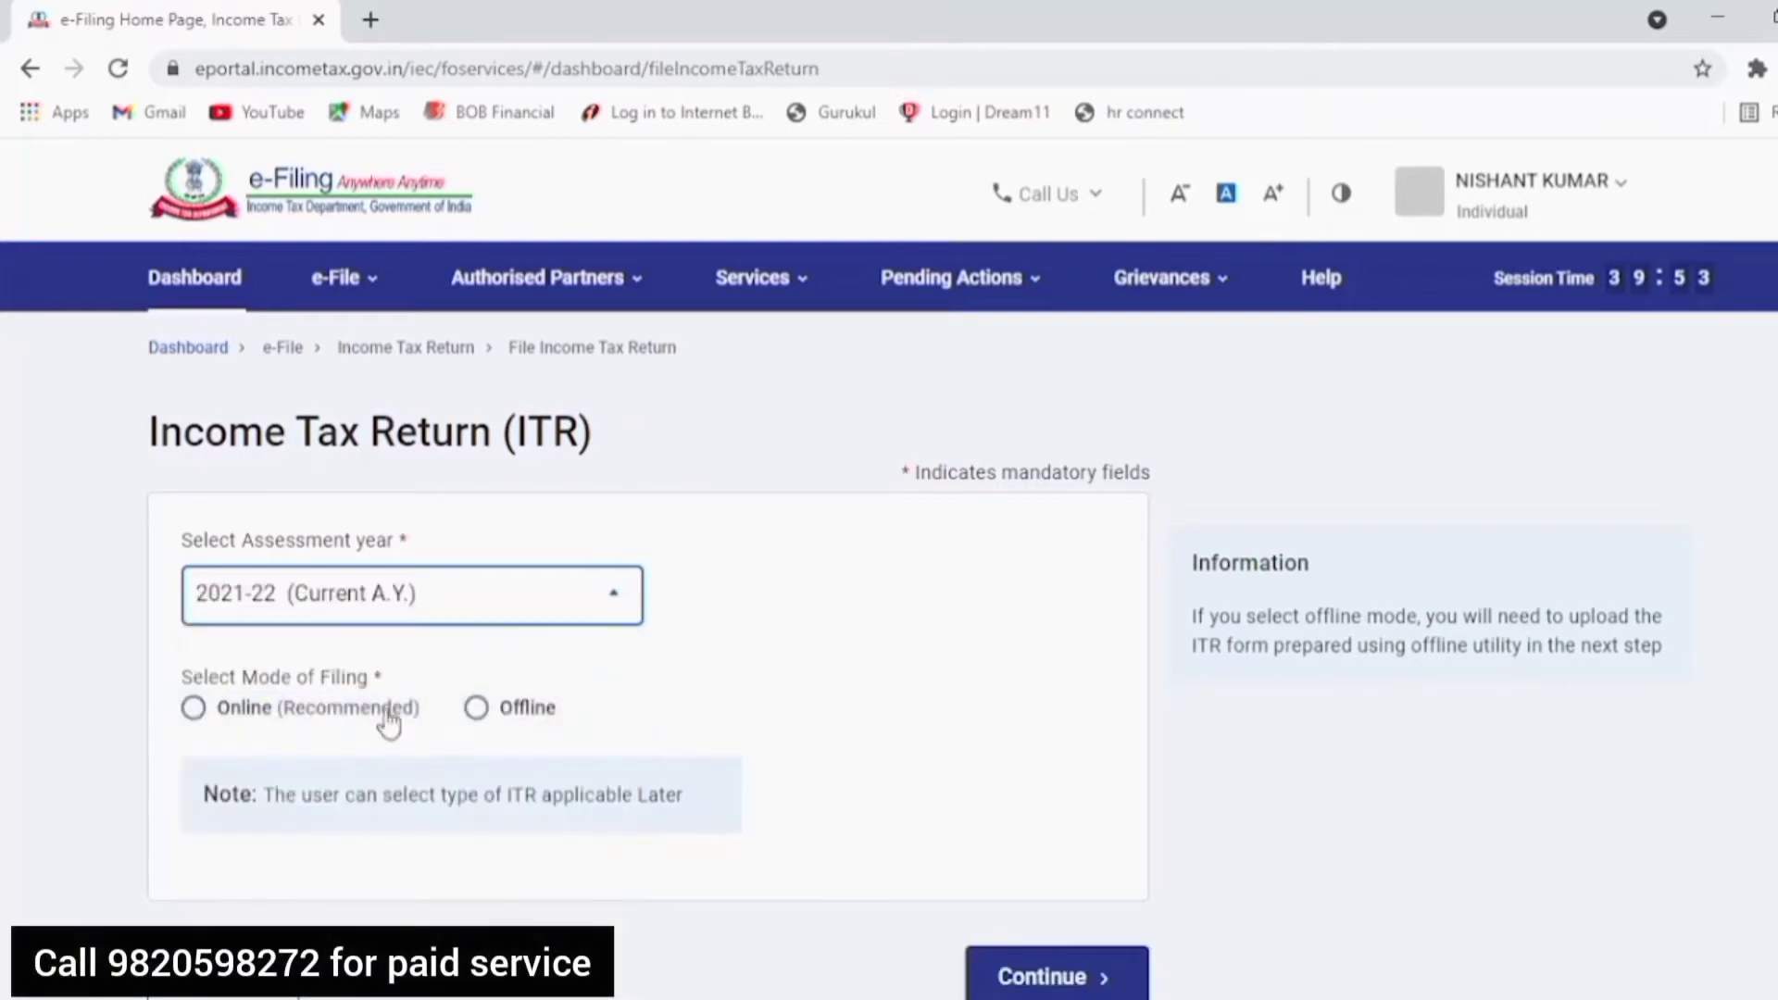
click(193, 710)
click(1084, 978)
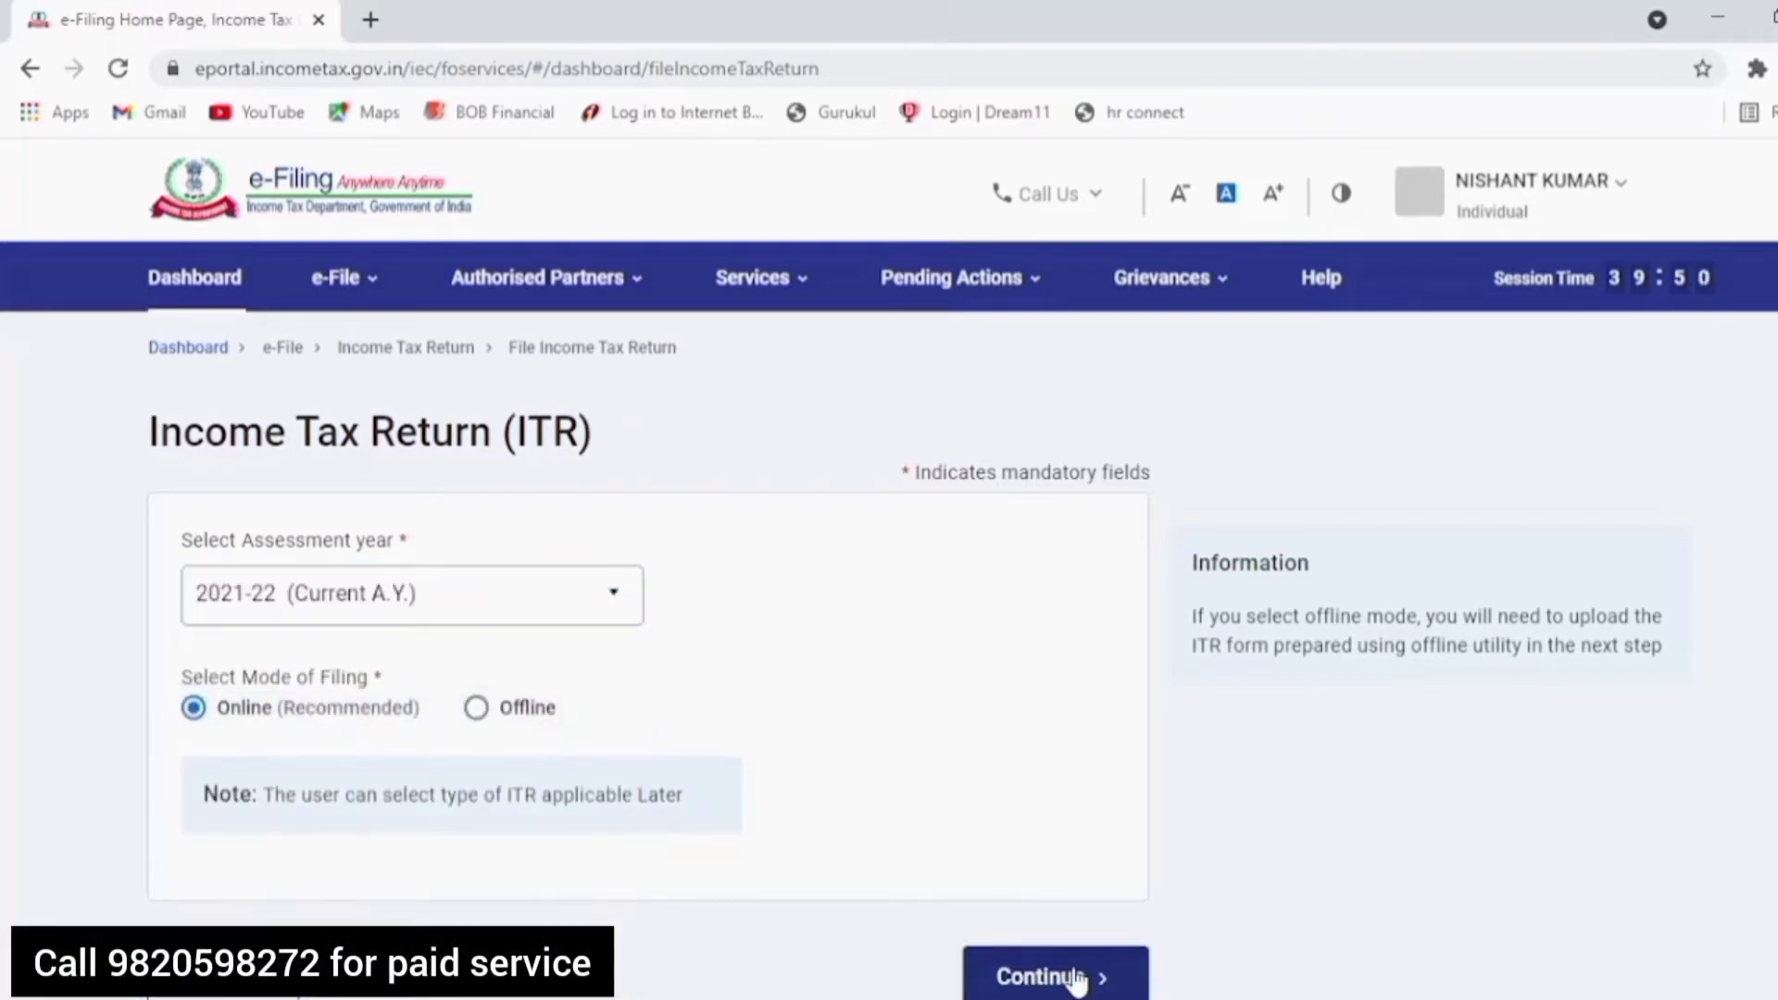
Step: Start a new filing as an Individual, accept the disclaimer and choose ITR-1
click(1440, 695)
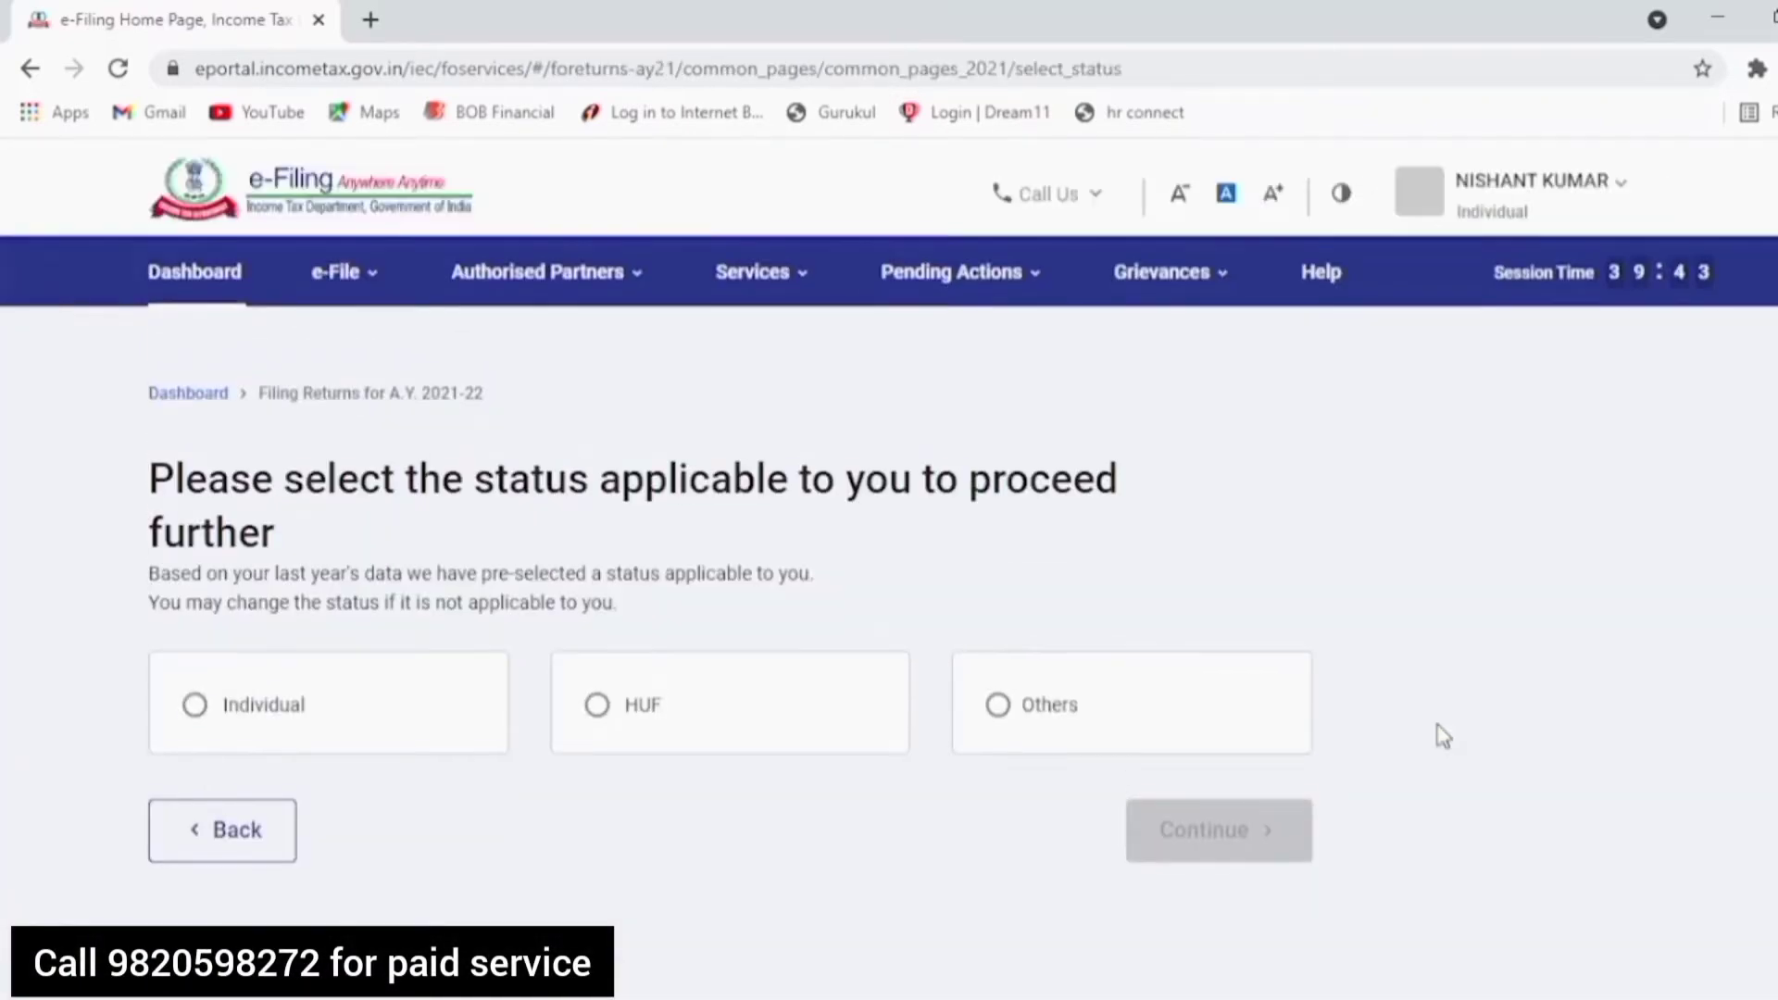
click(302, 738)
click(1232, 864)
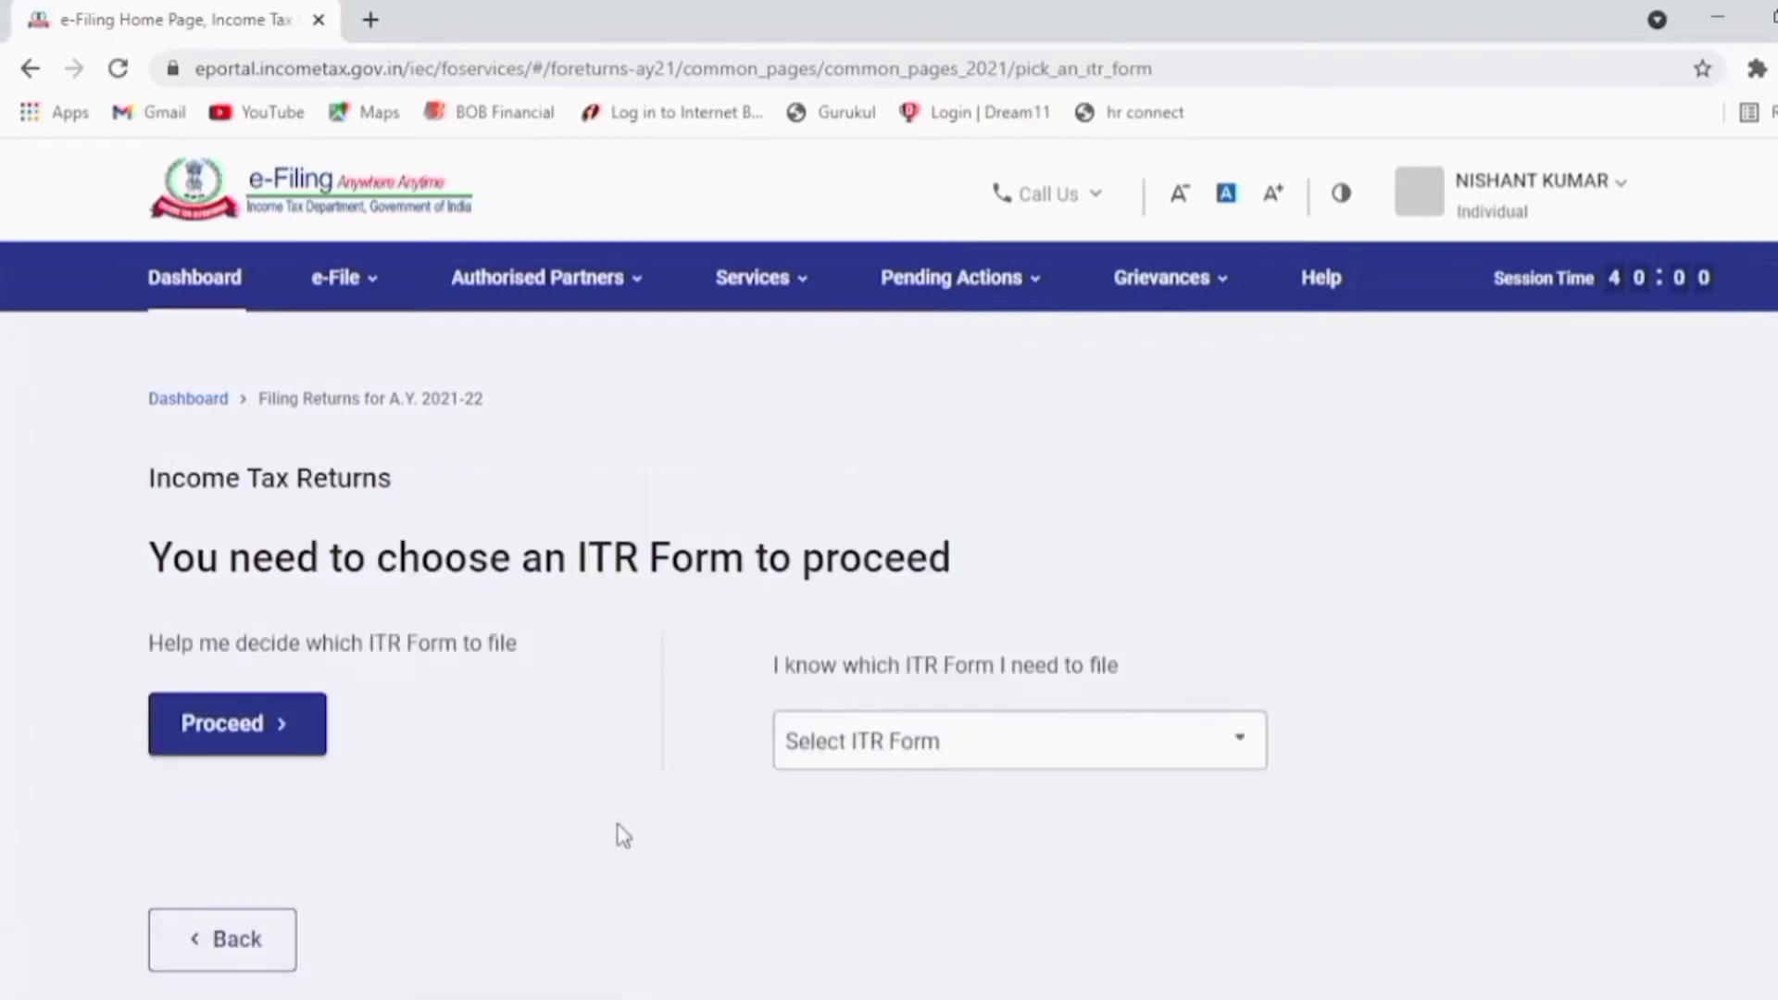
click(278, 741)
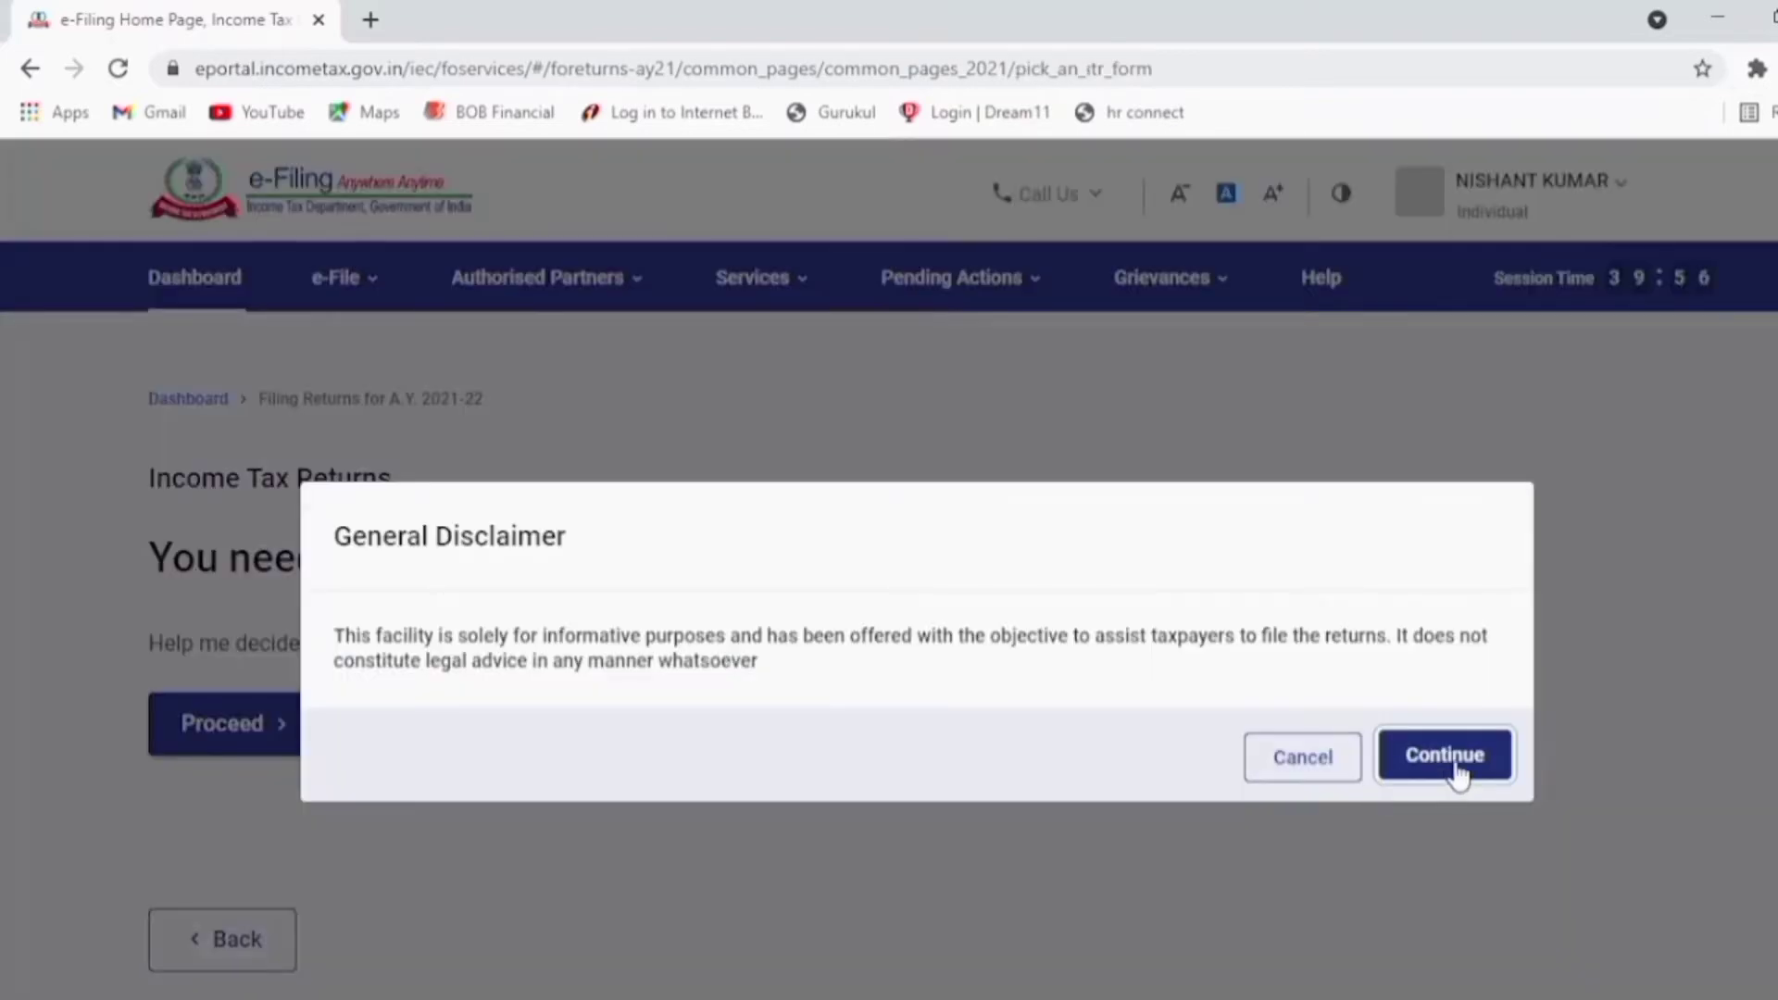
click(1455, 764)
scroll(1192, 453, down, 2)
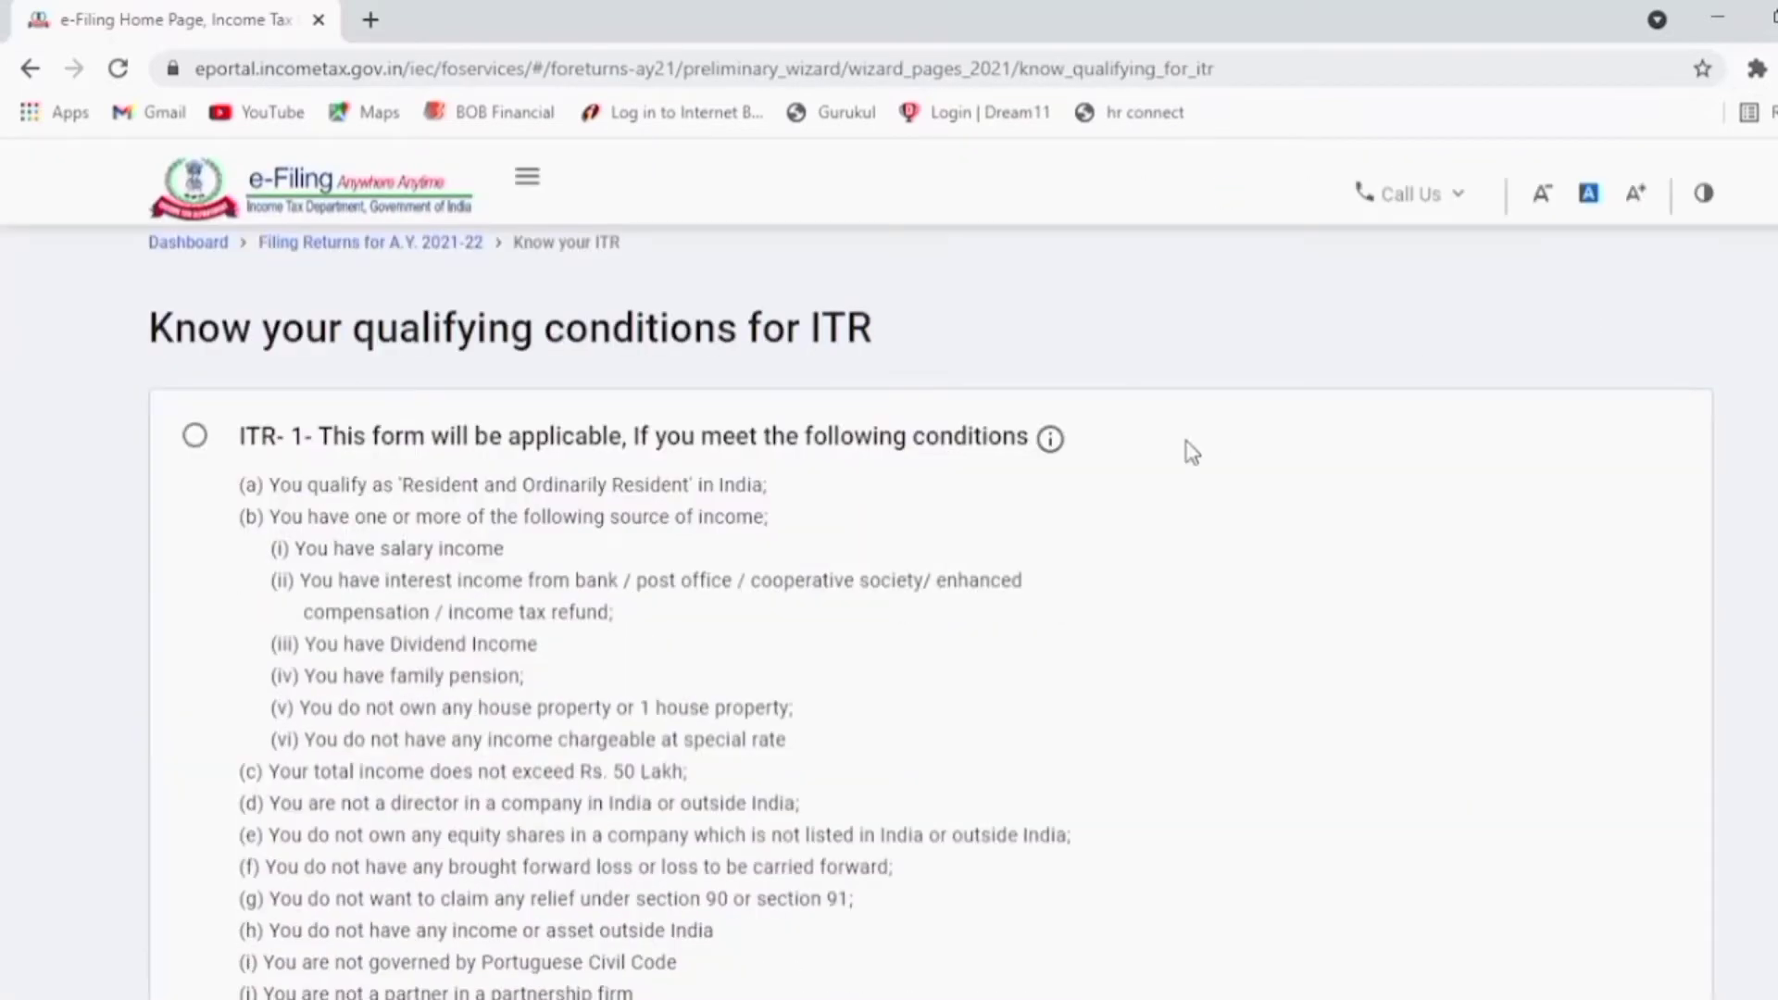
click(195, 437)
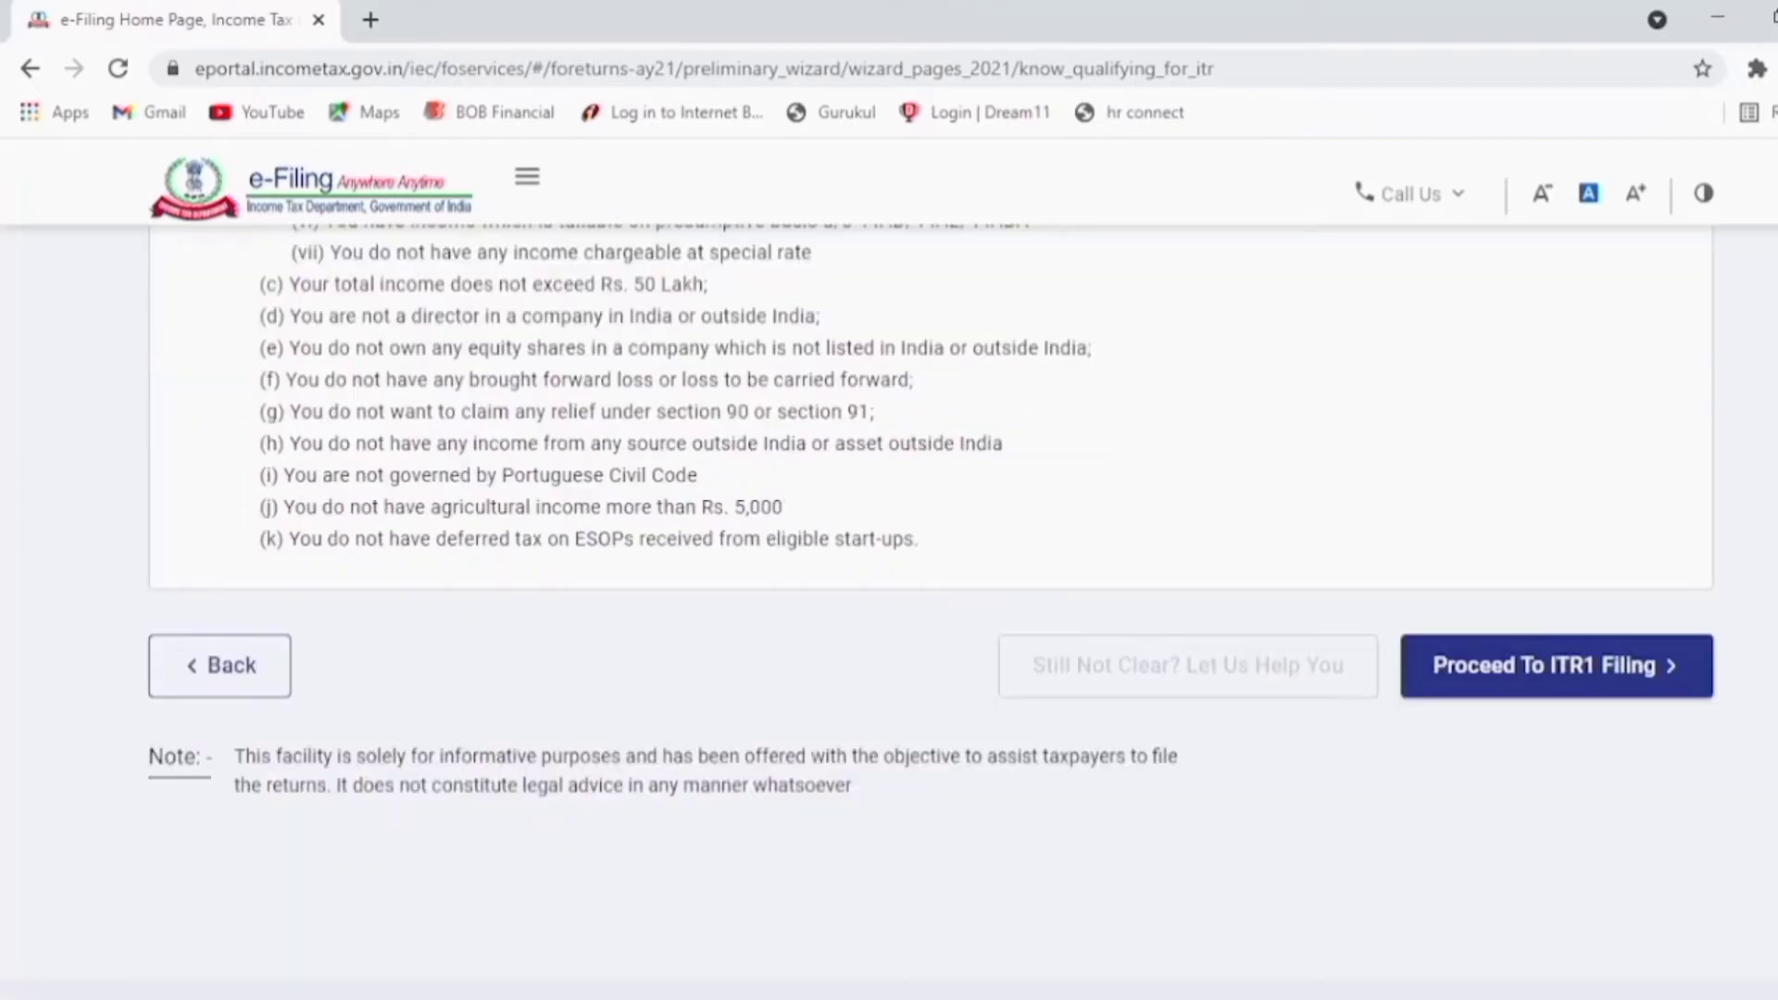
click(1568, 690)
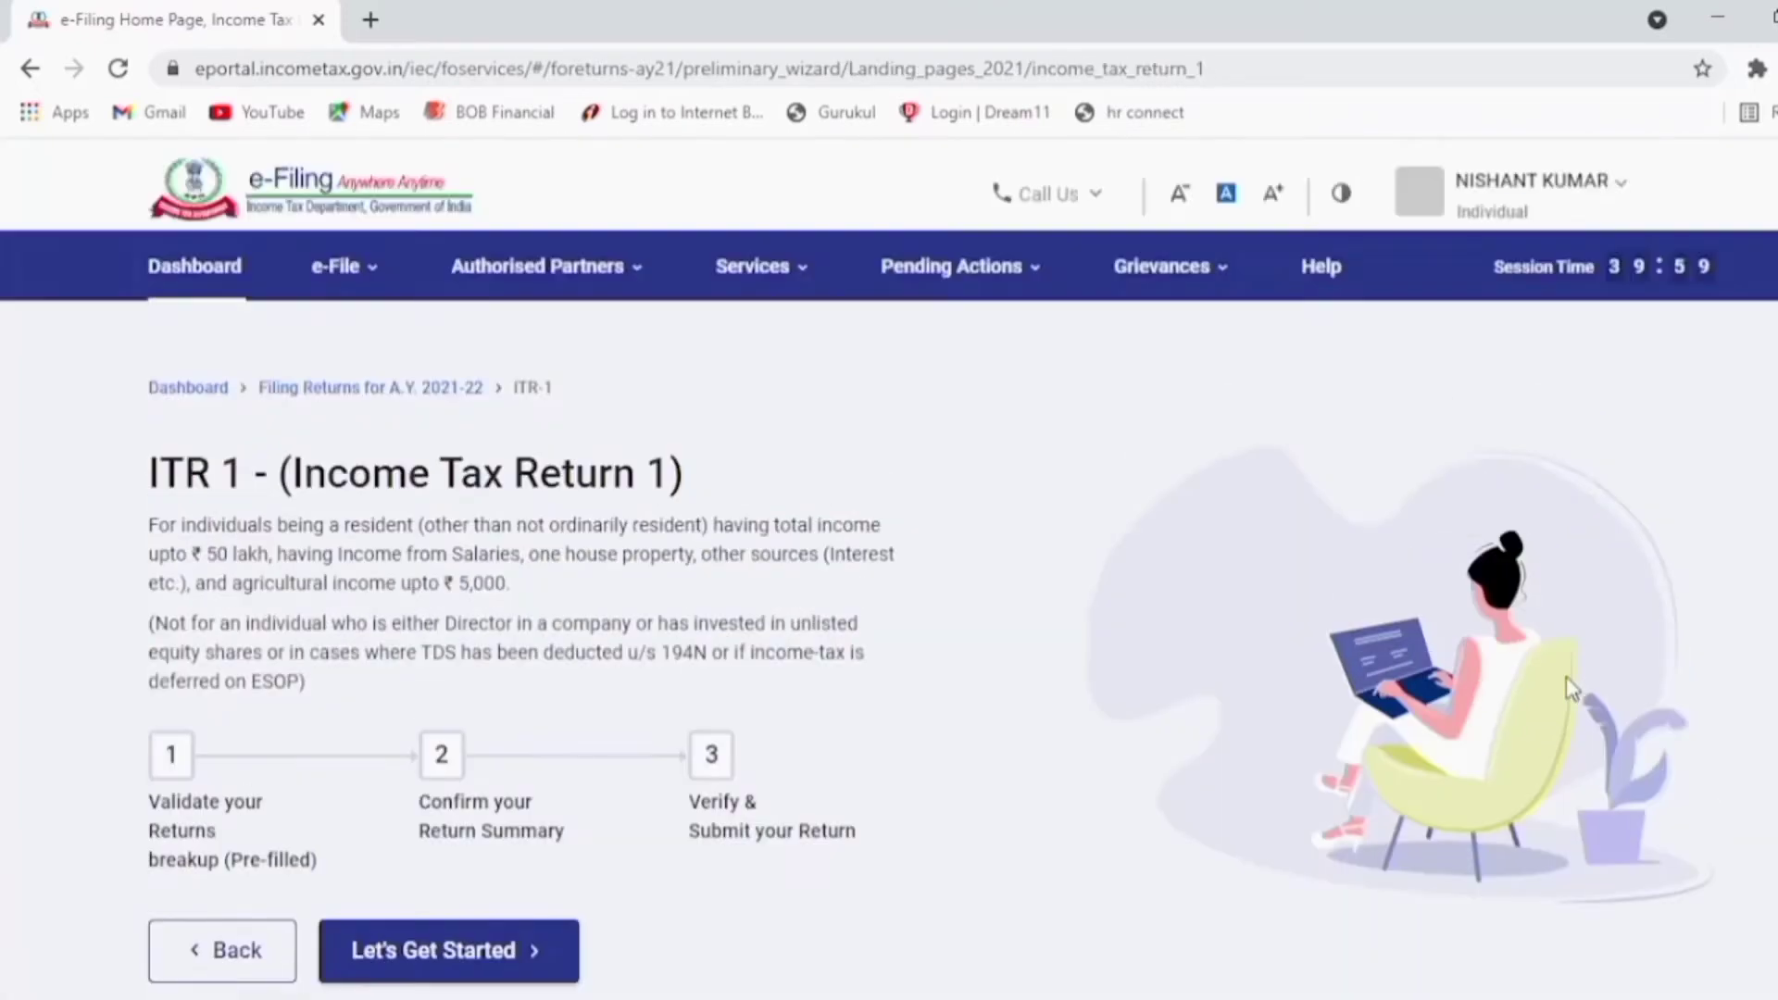
Step: Begin the ITR-1 return, declare taxable income above the basic exemption limit, and dismiss the pre-fill notice
scroll(440, 651, down, 3)
click(438, 648)
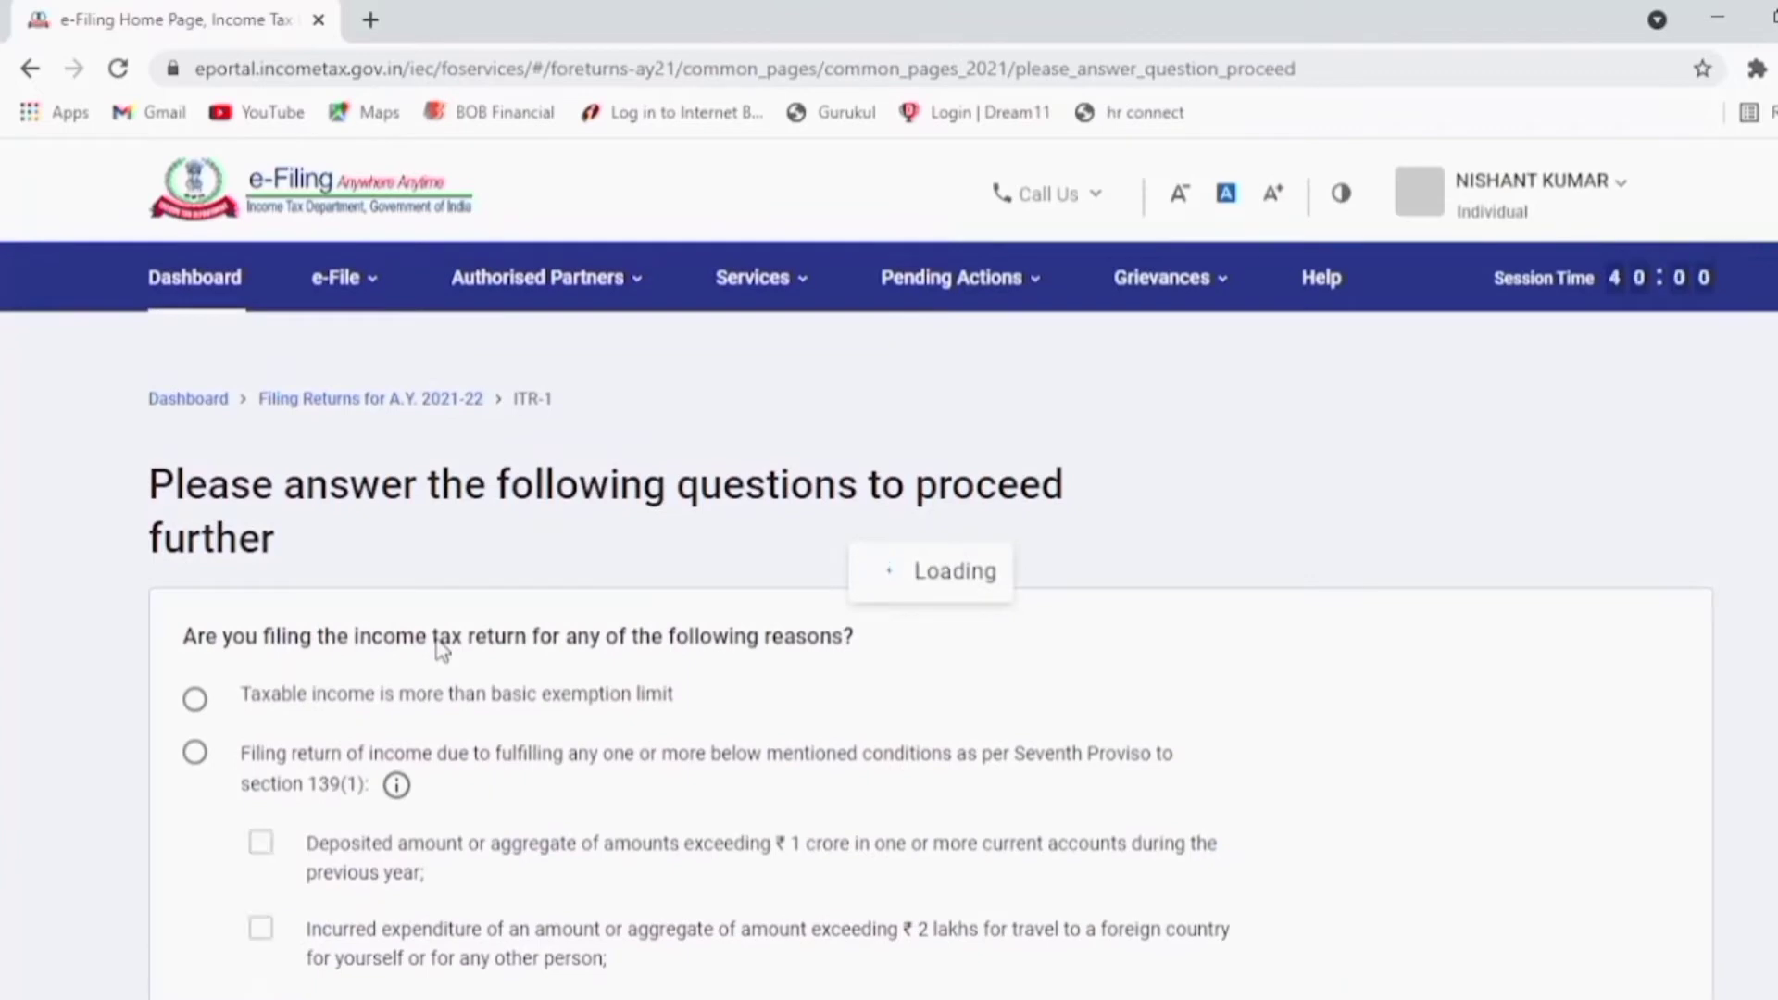
click(196, 701)
scroll(198, 706, down, 5)
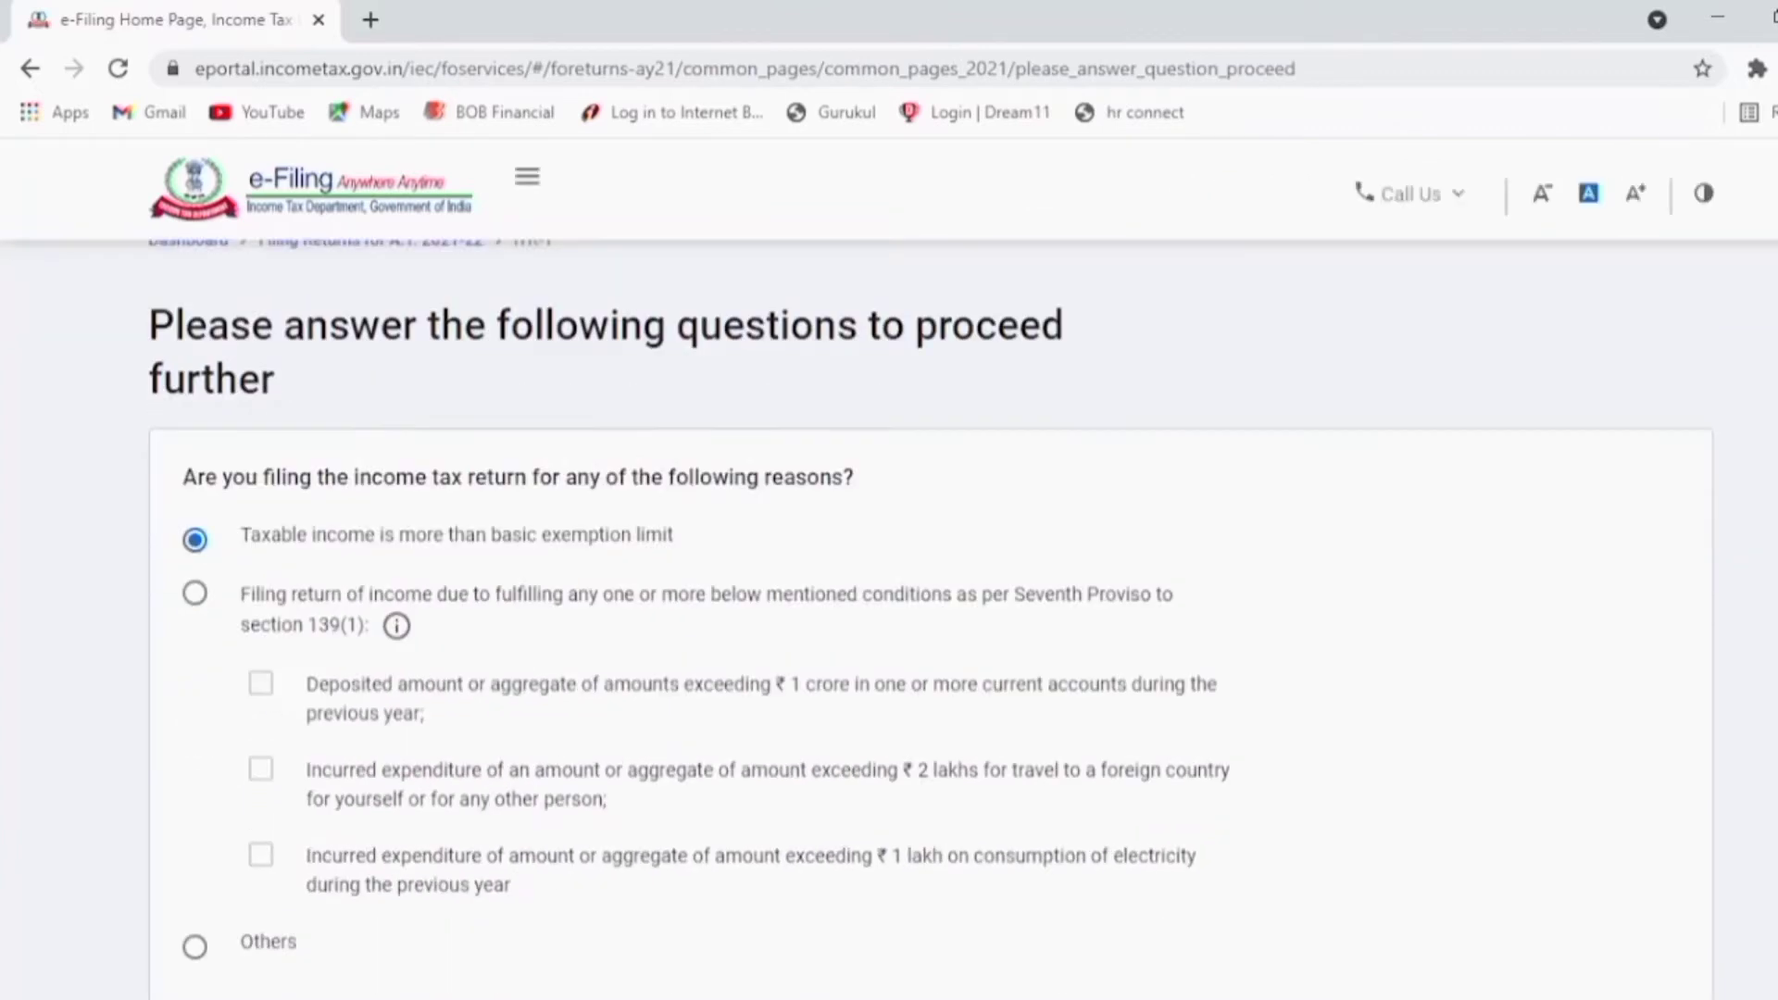
click(1670, 789)
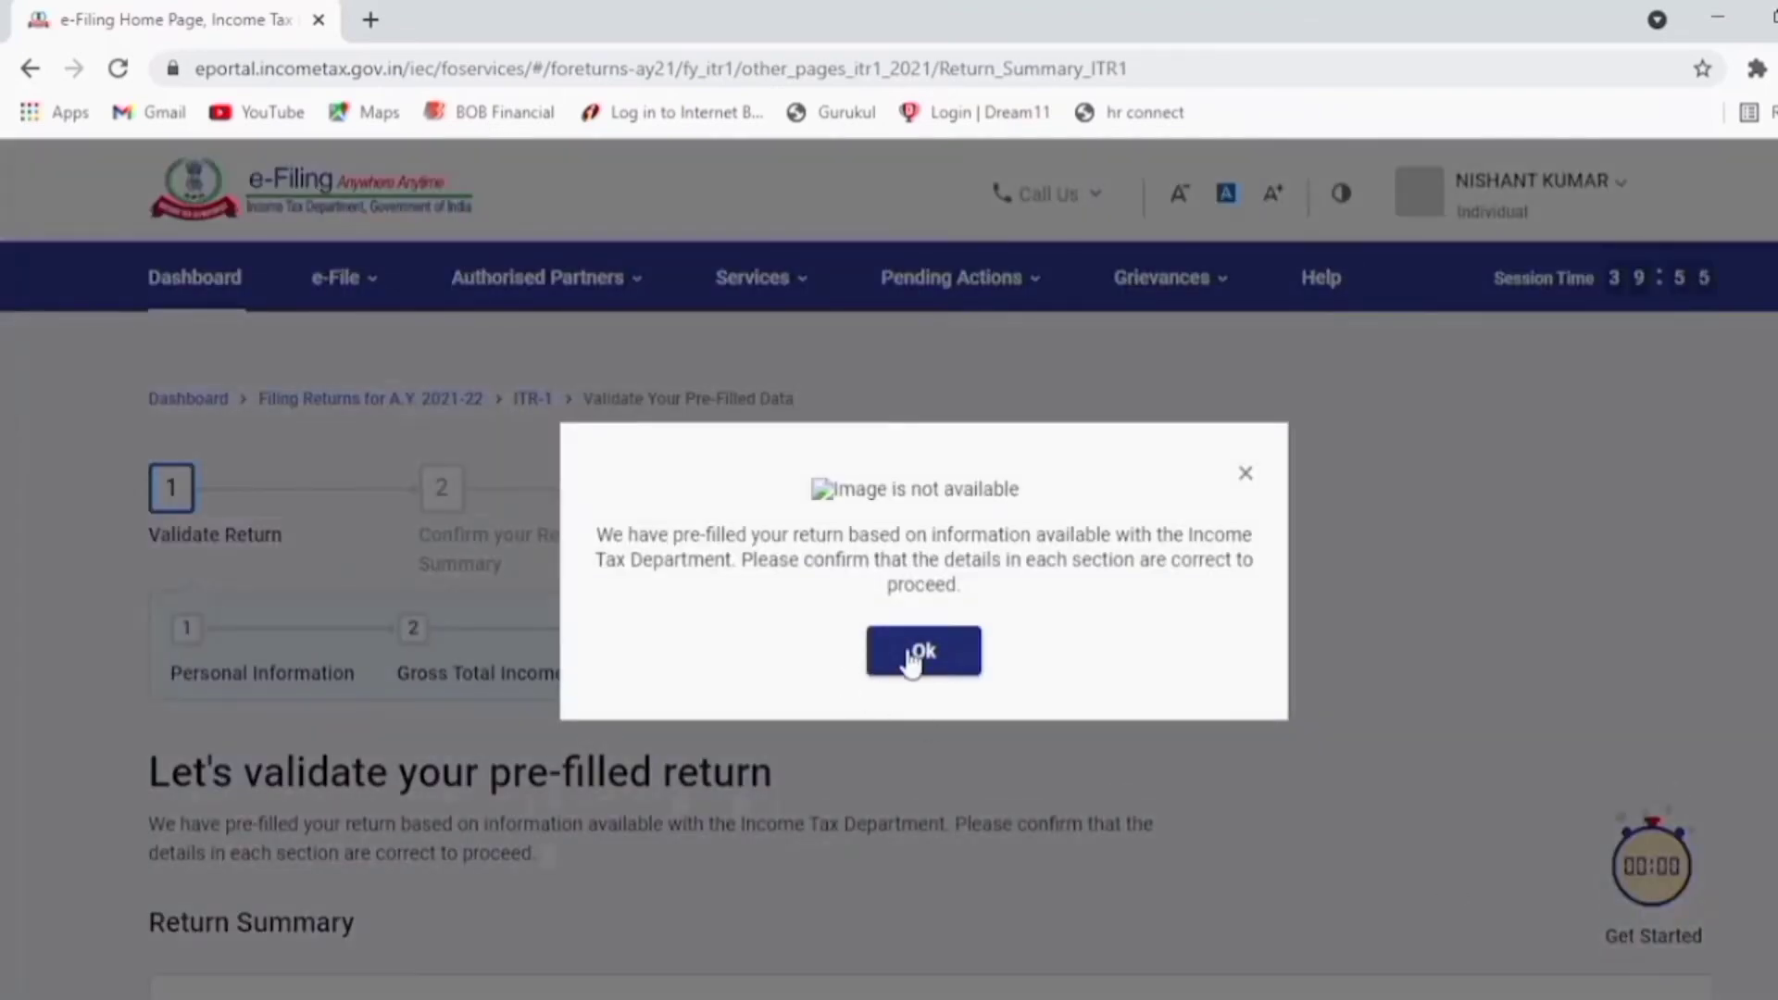
click(949, 663)
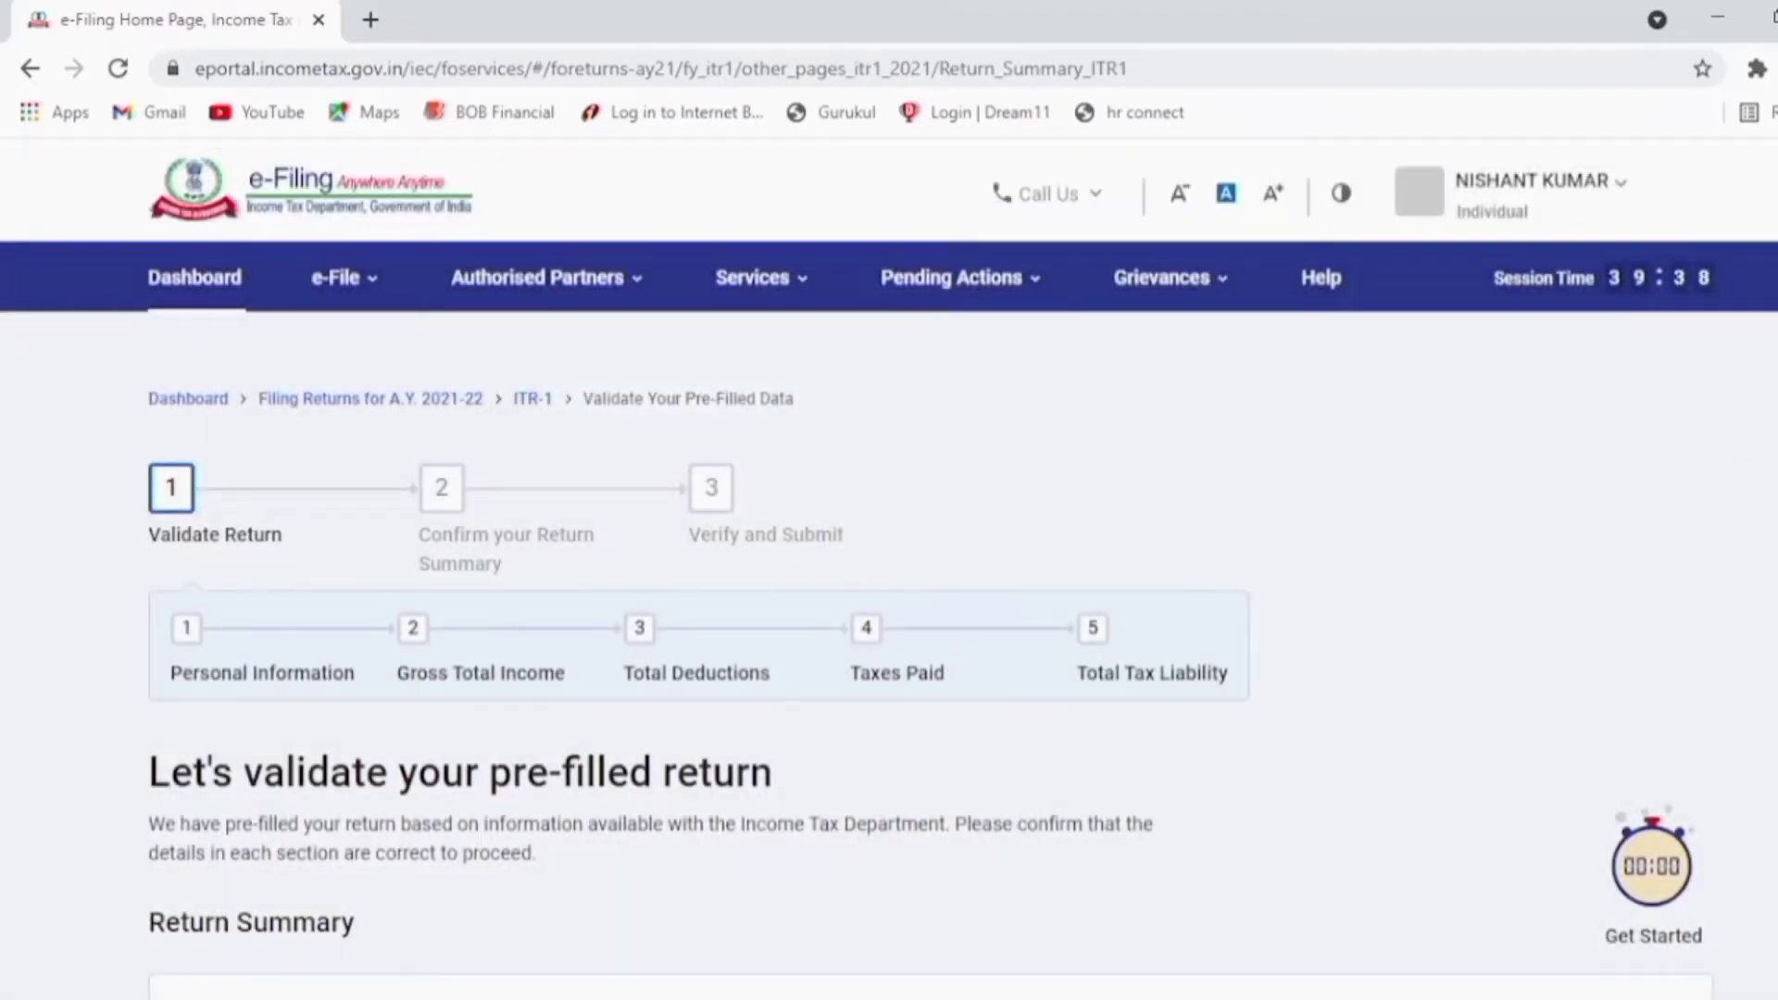
Step: Review the pre-filled return summary and open the Personal Information section
scroll(889, 611, down, 4)
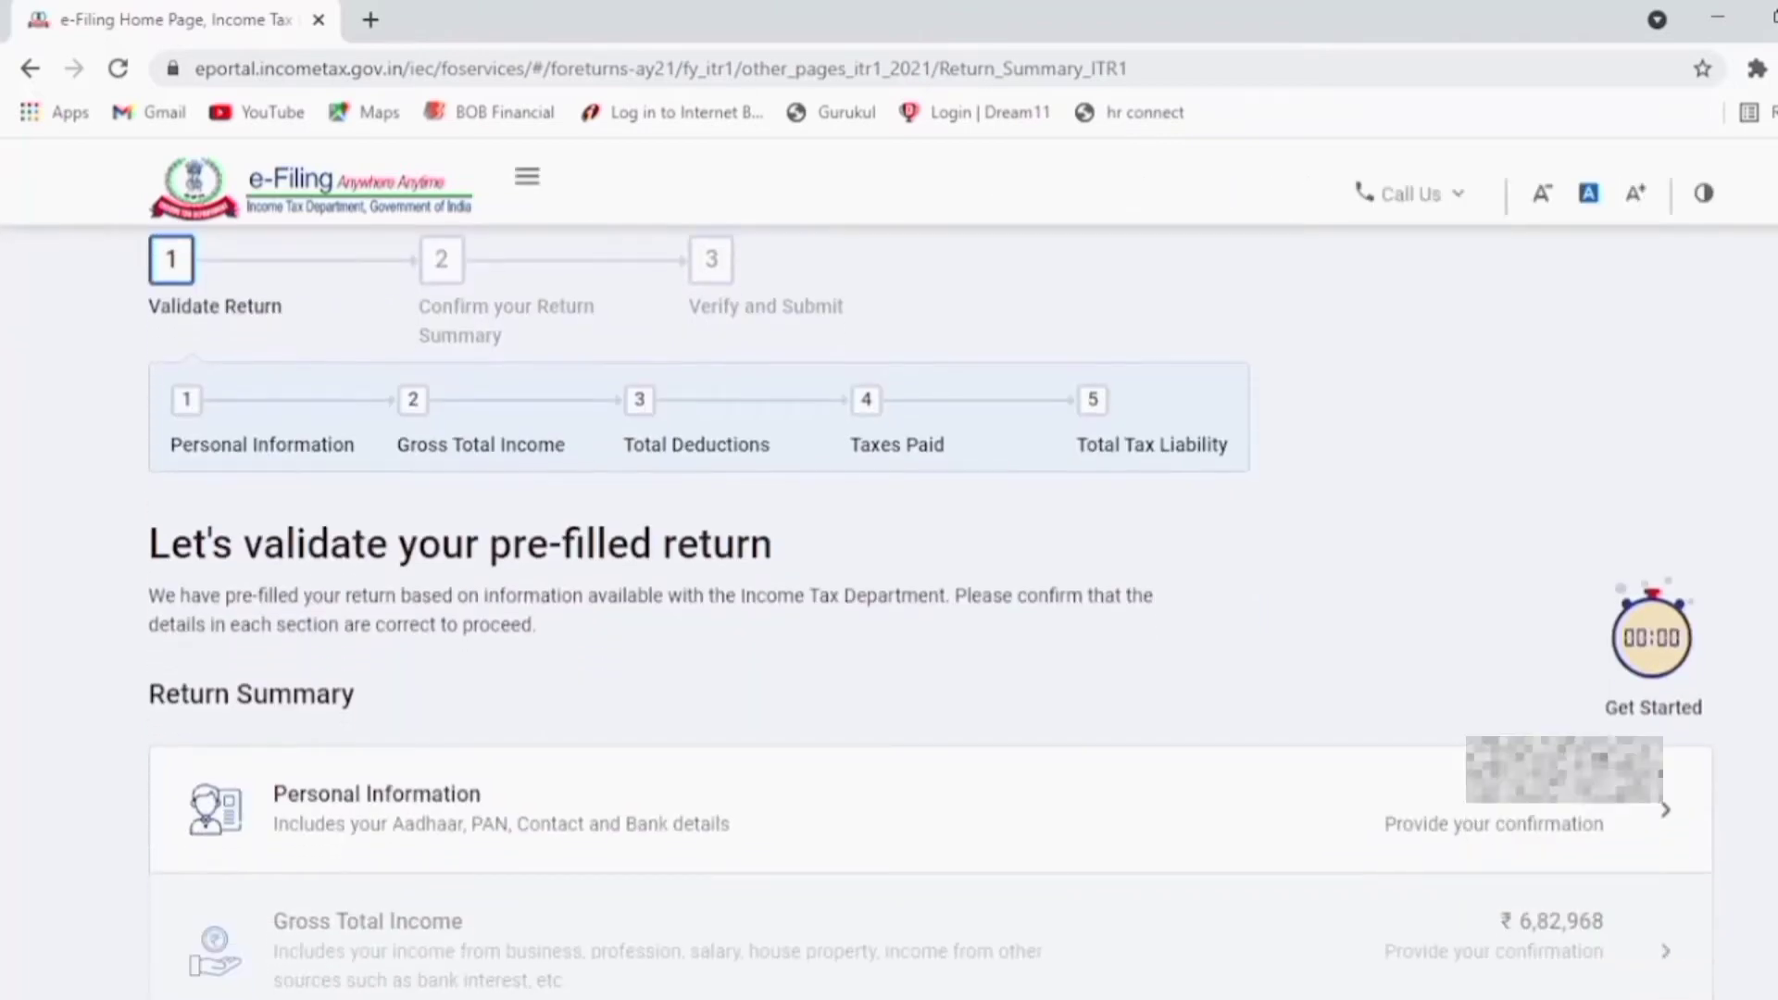
scroll(1556, 685, down, 2)
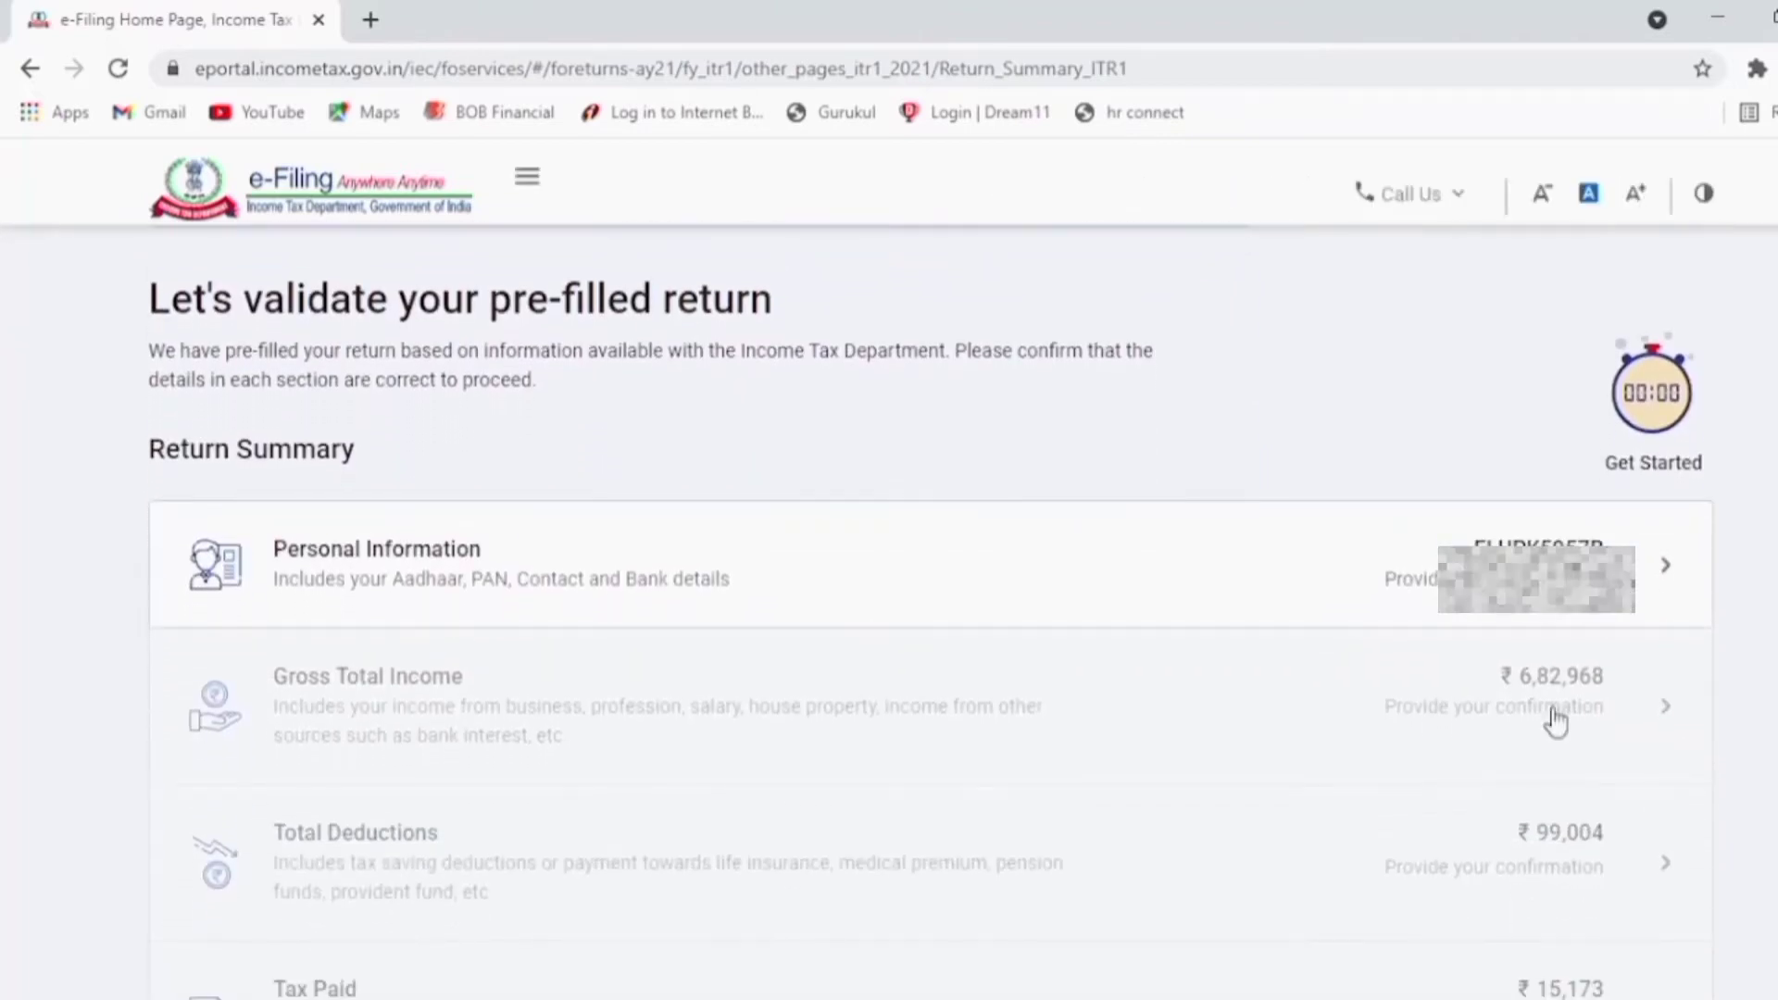
click(445, 586)
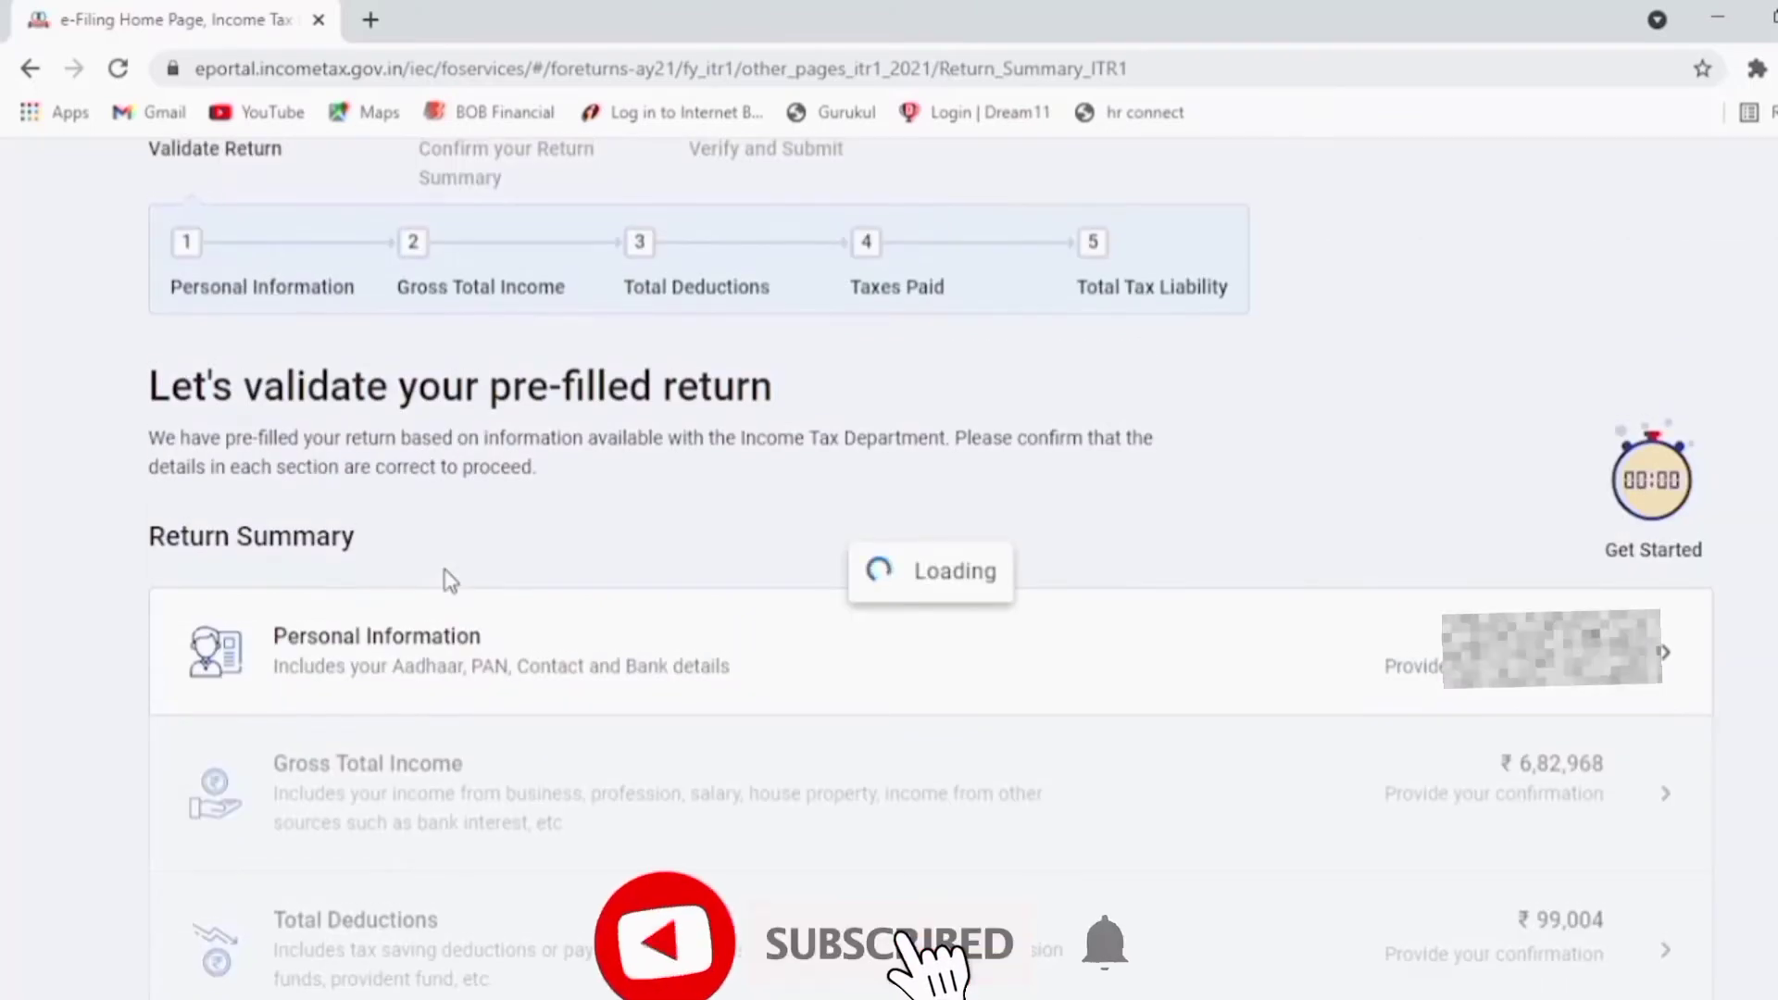
Step: Scroll Personal Information to Bank Details and choose Add Another bank account
scroll(889, 611, down, 10)
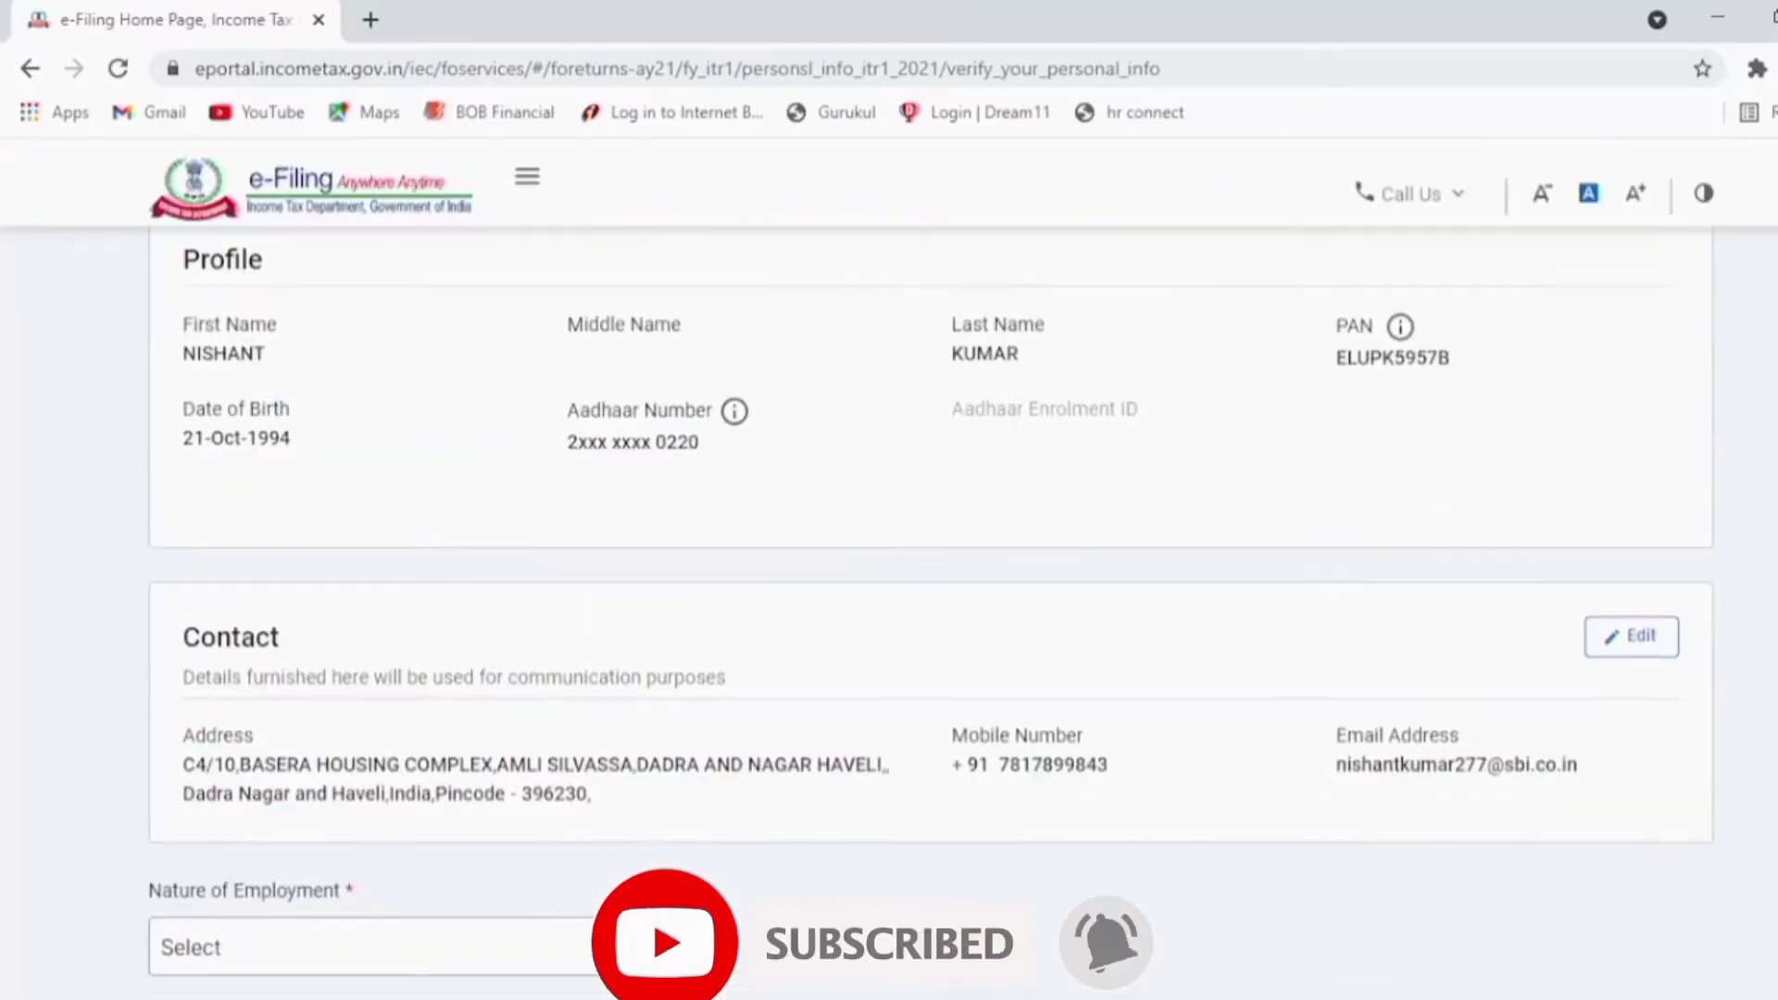
scroll(197, 548, down, 10)
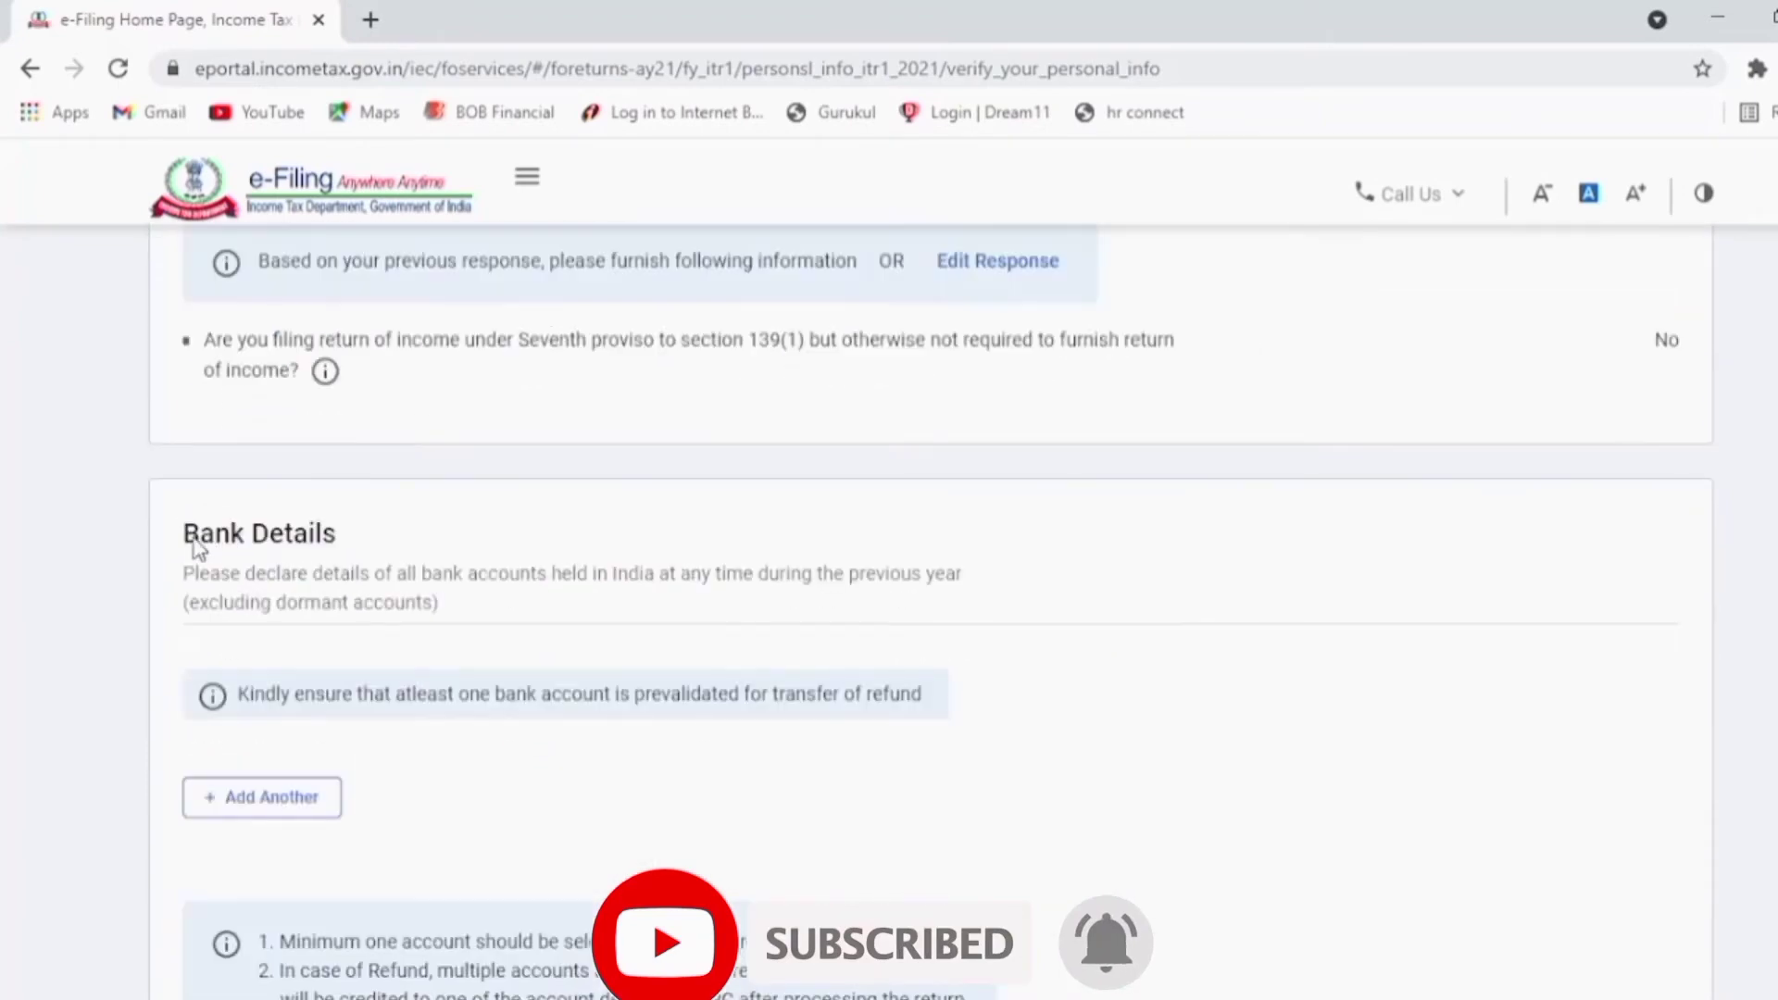
drag(190, 545, 325, 537)
click(342, 742)
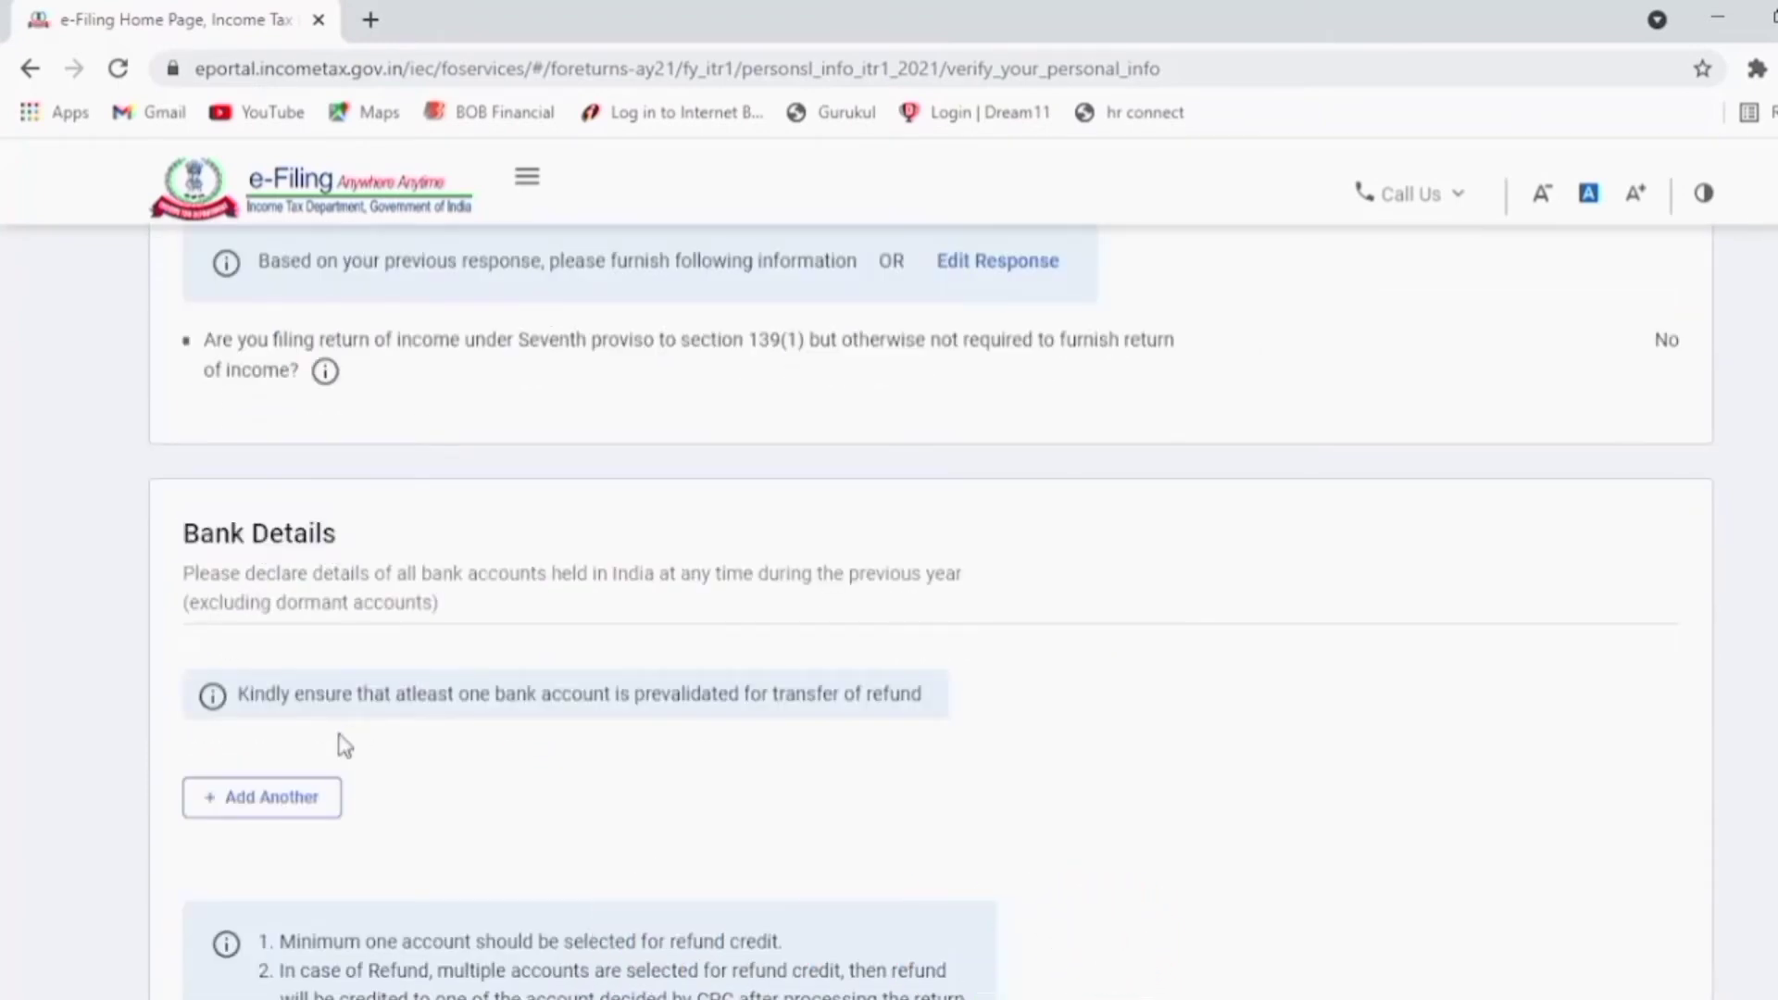
click(290, 802)
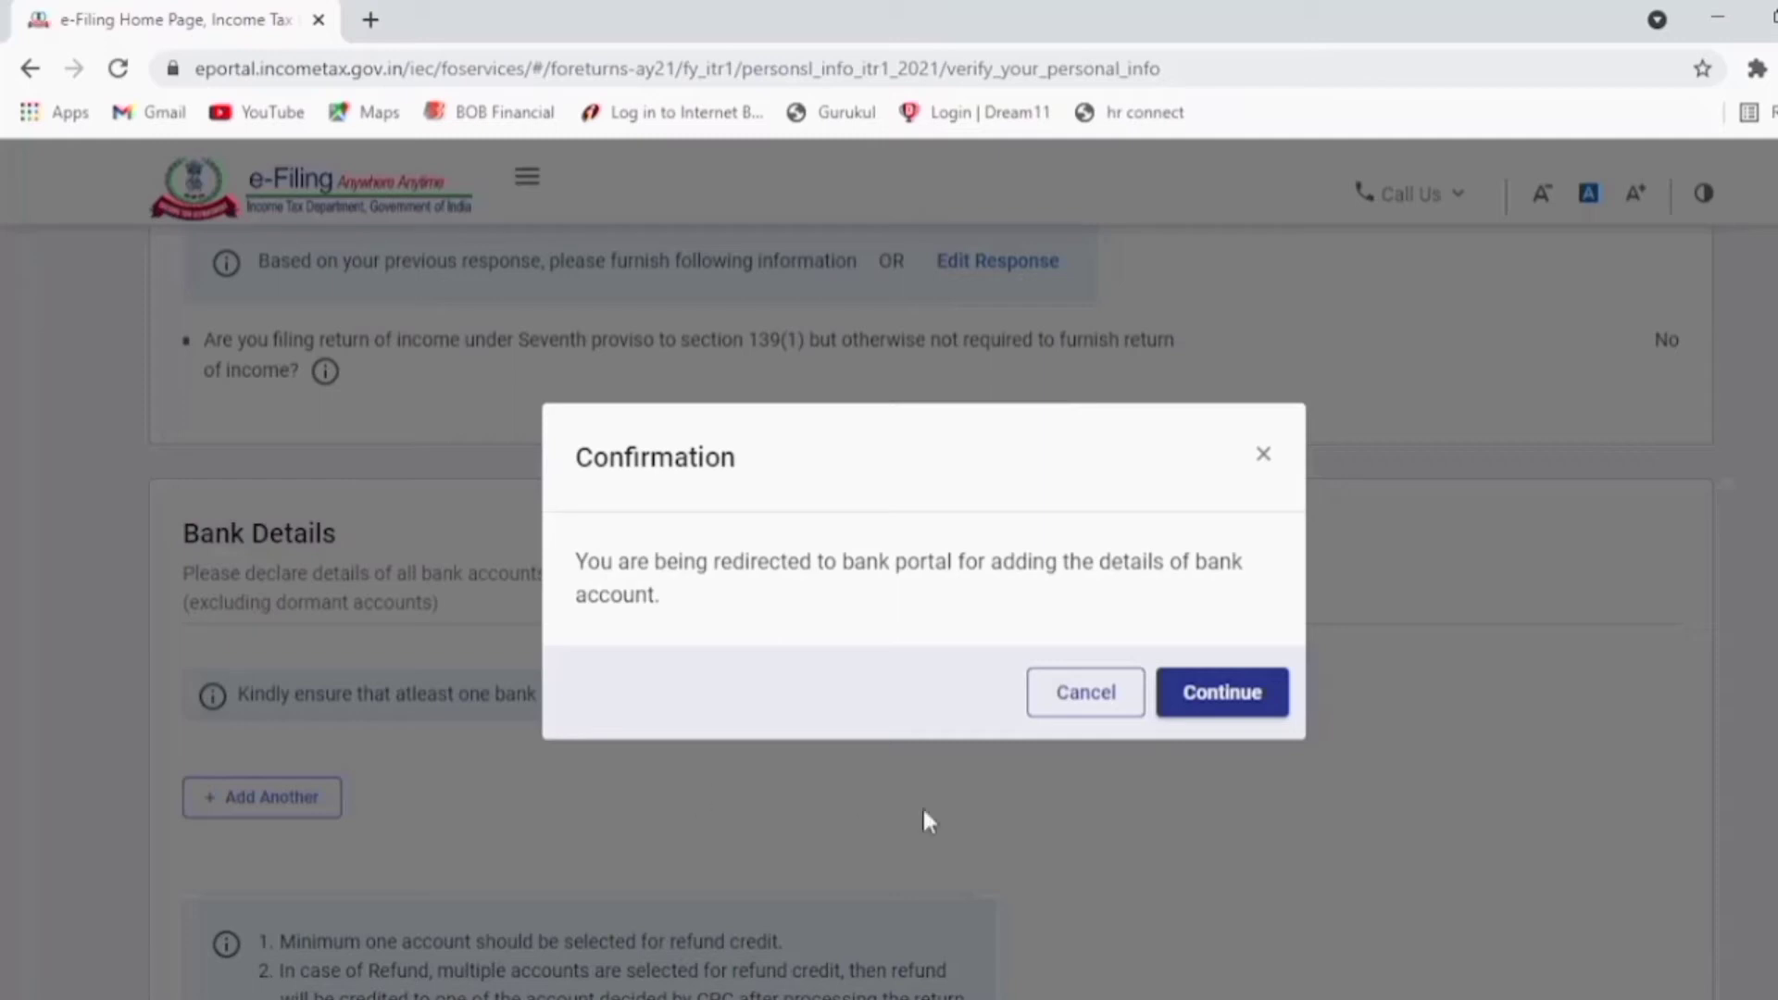
Step: Go to the bank portal, then open Add Bank Account from My Profile's My Bank Account page
click(1220, 695)
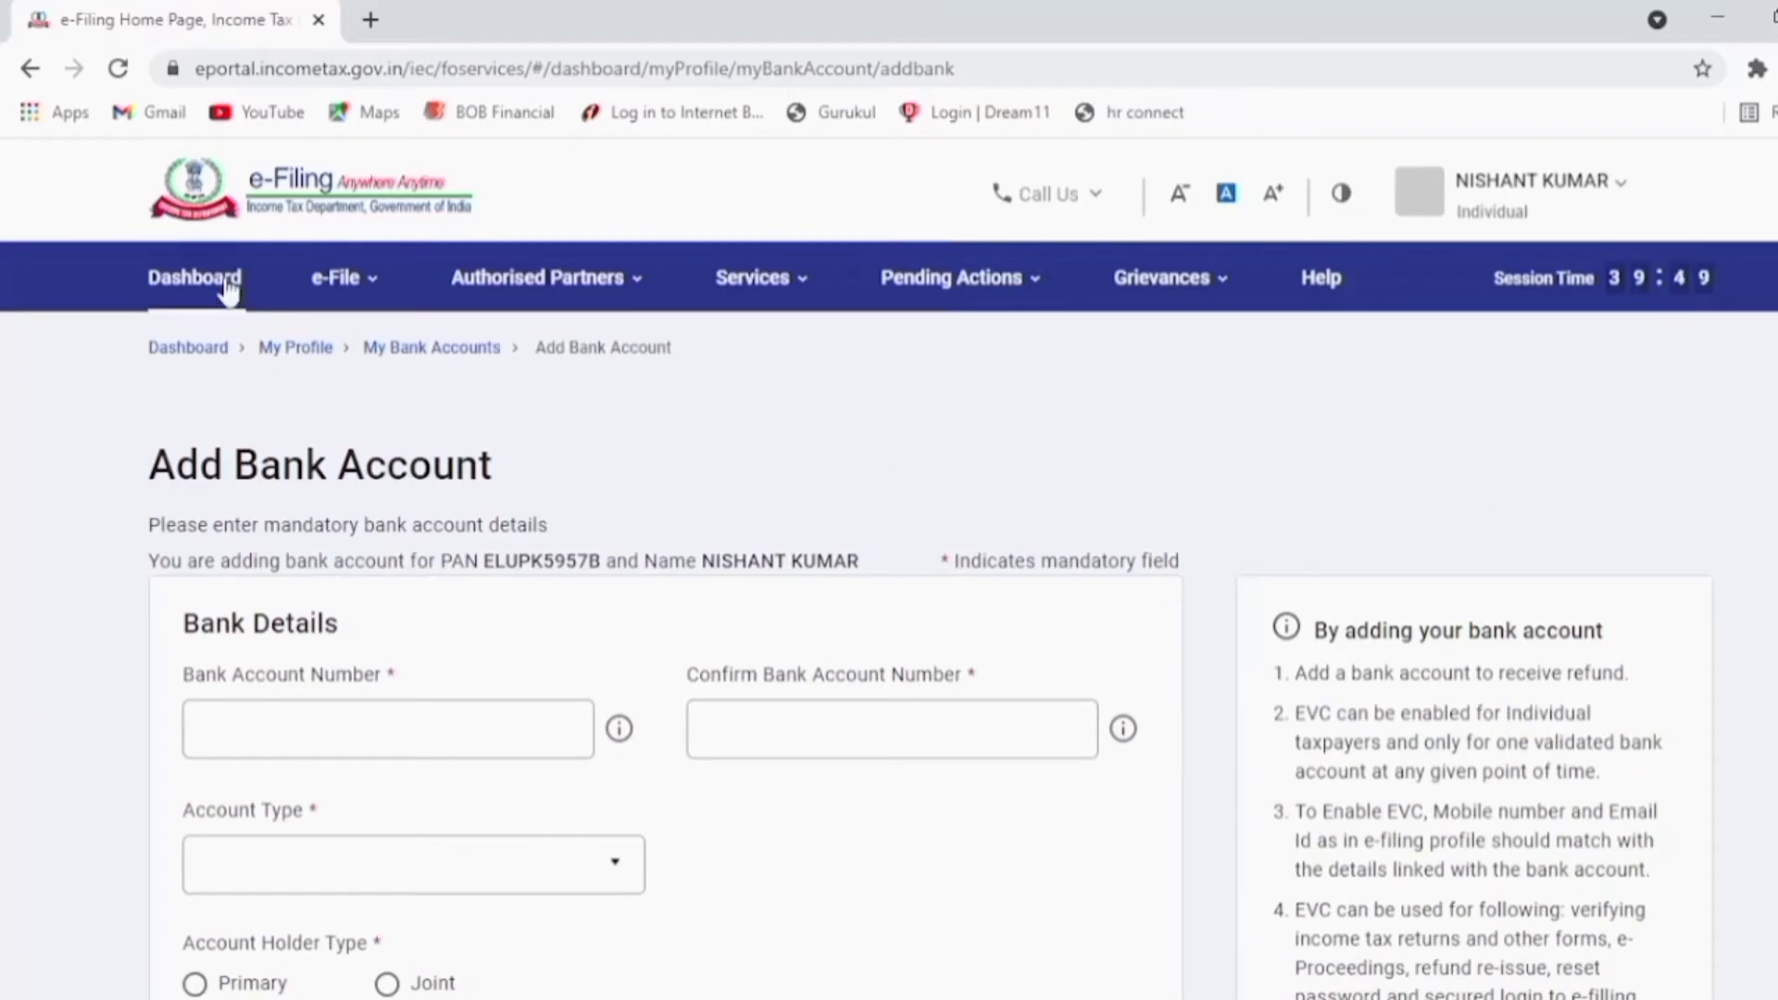
click(1573, 194)
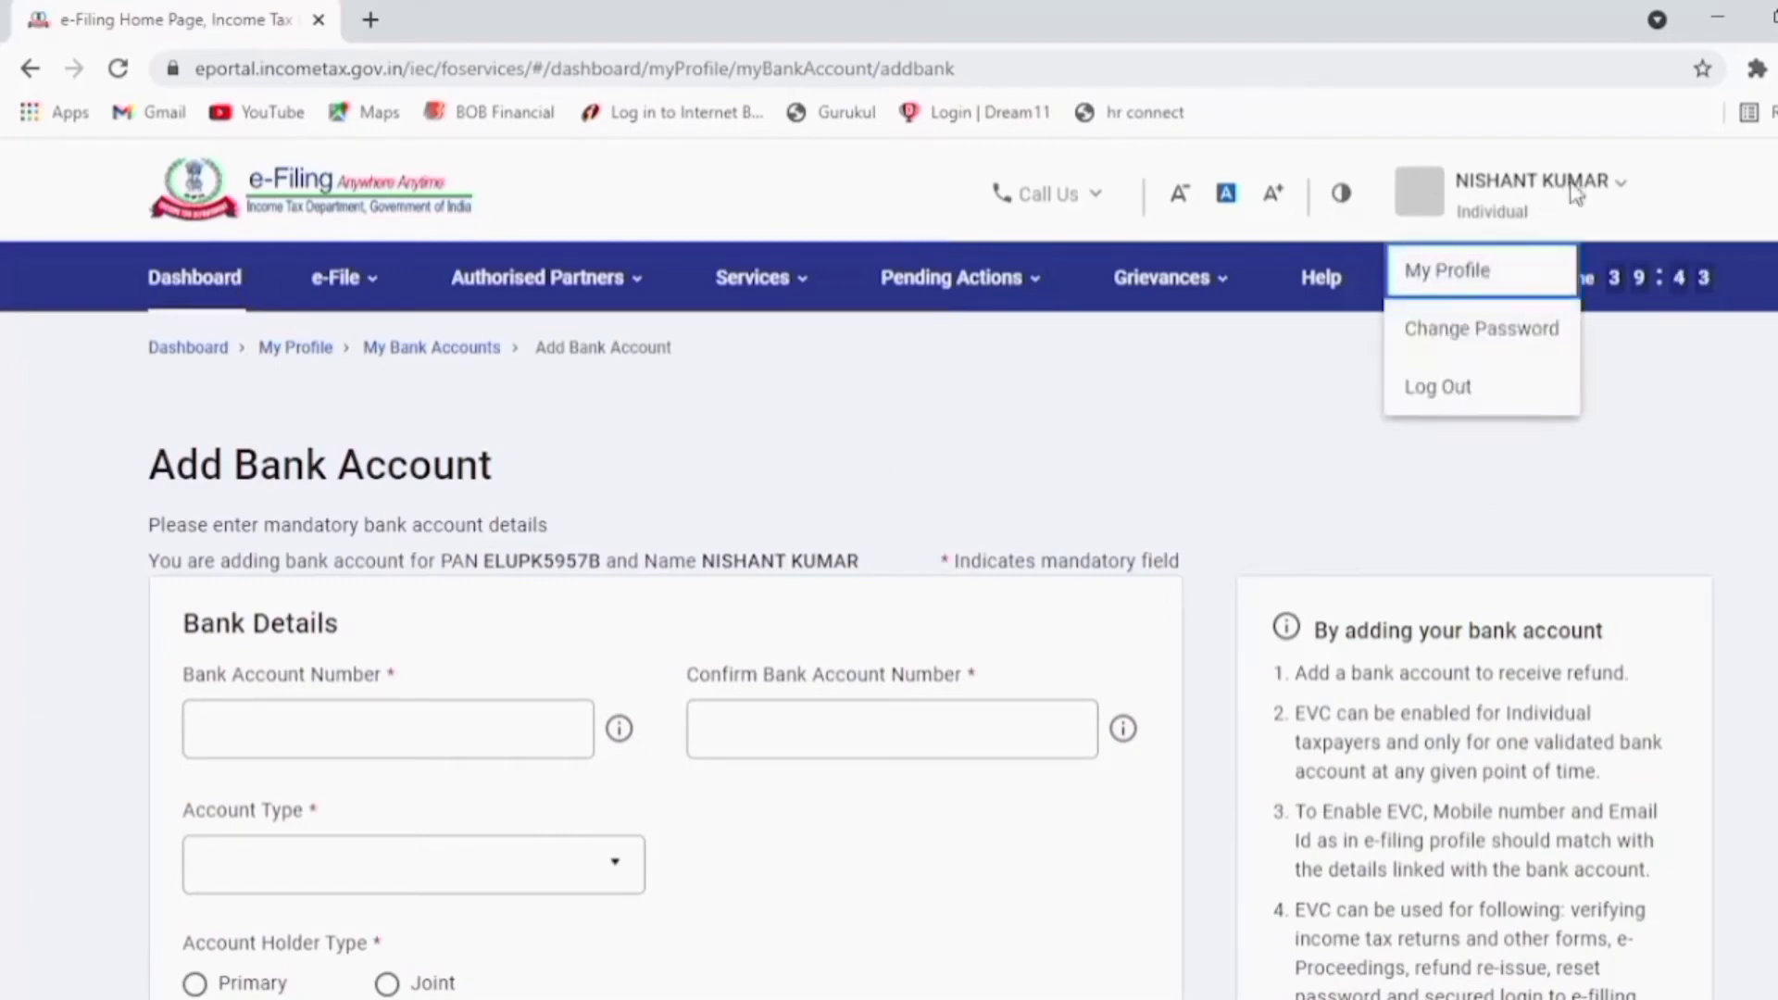
click(1476, 278)
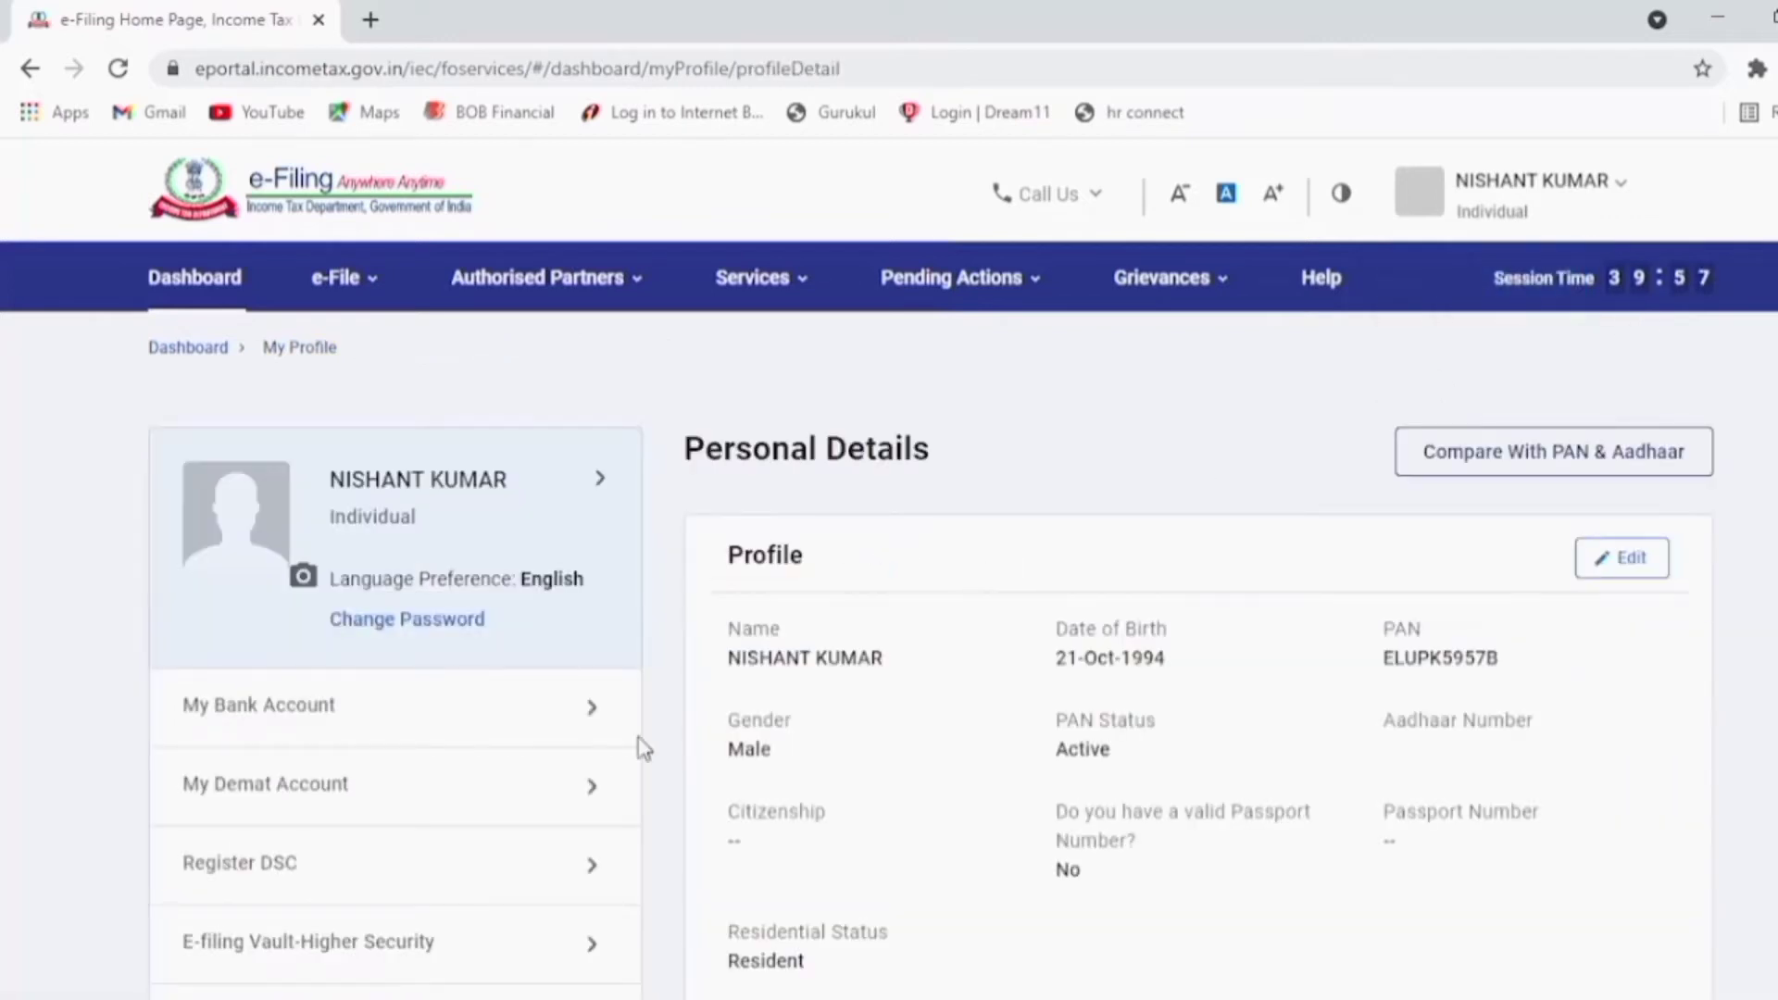
click(276, 719)
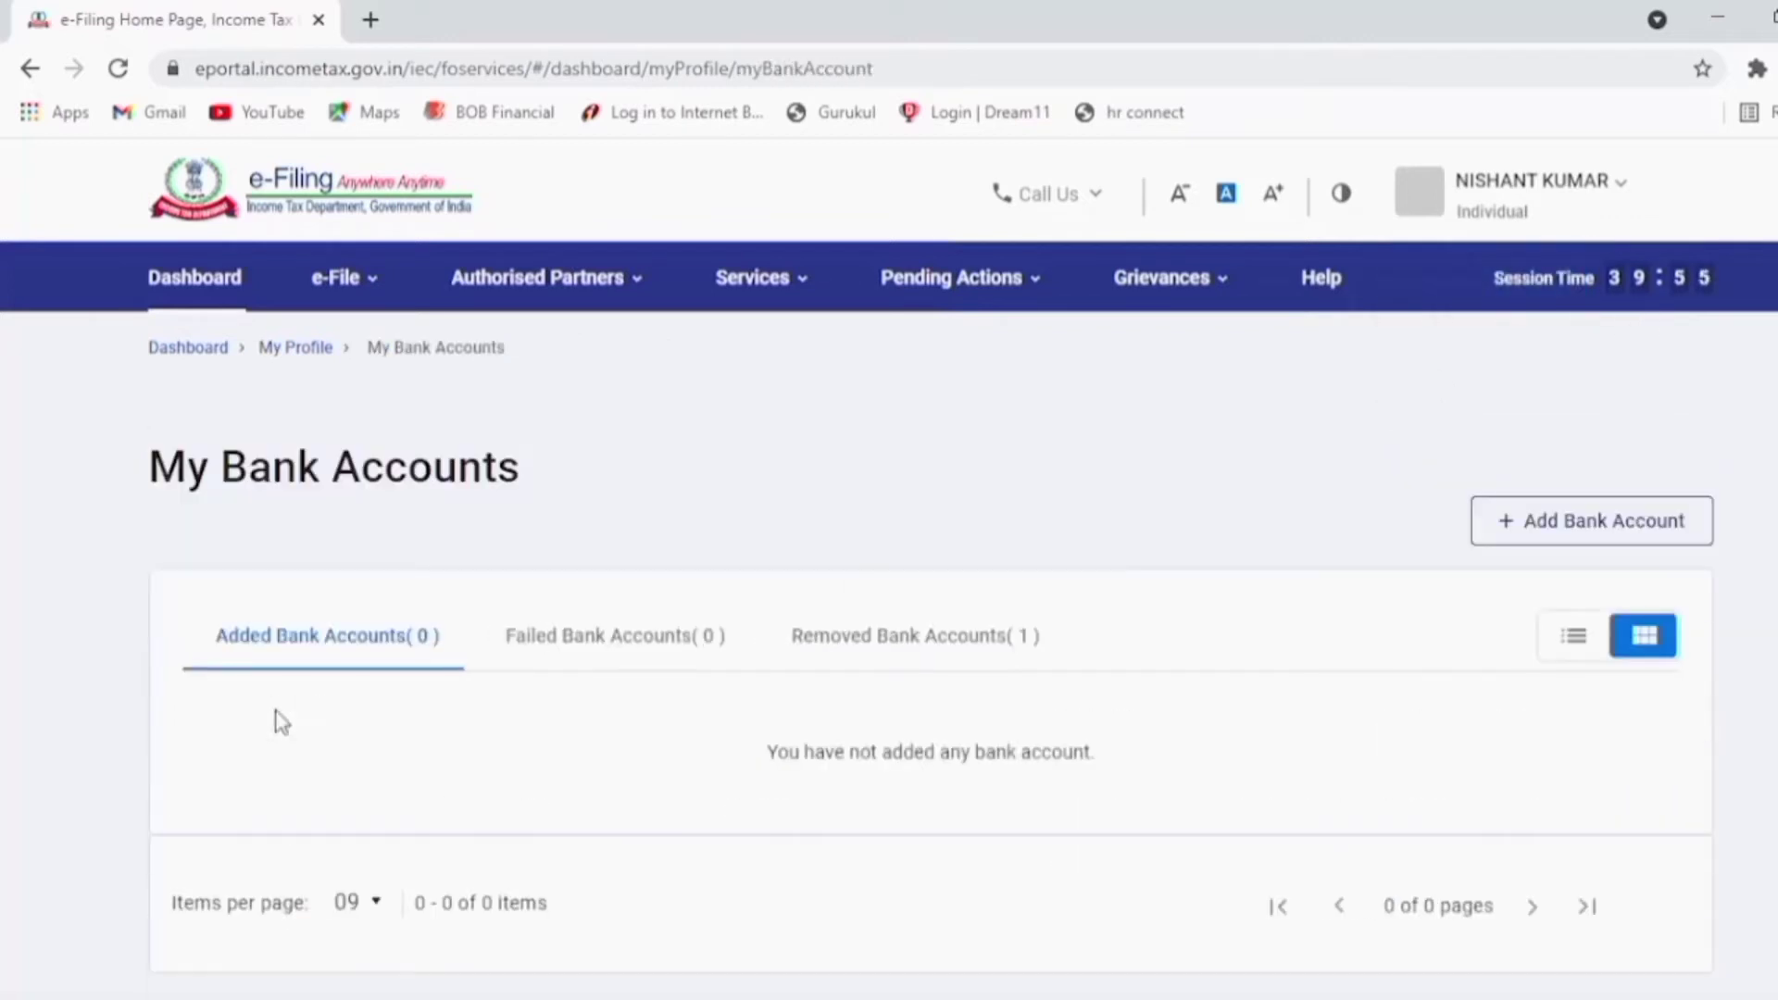
click(1627, 544)
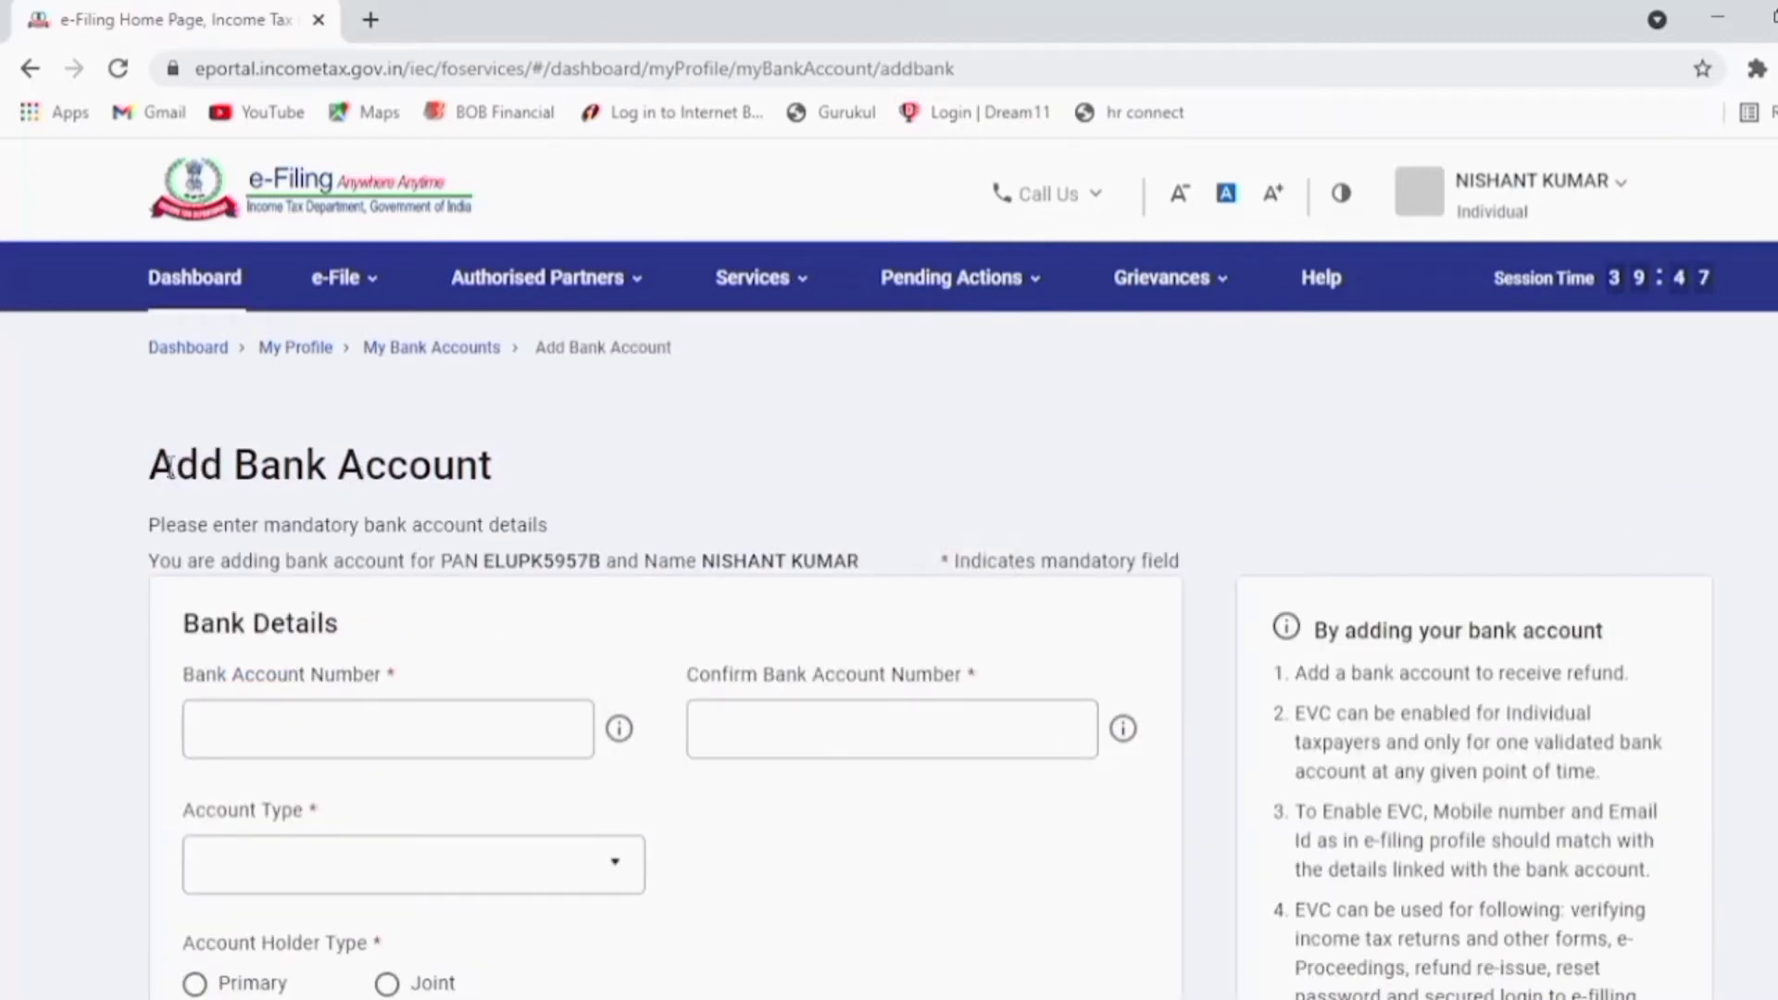
drag(168, 468, 503, 486)
click(417, 737)
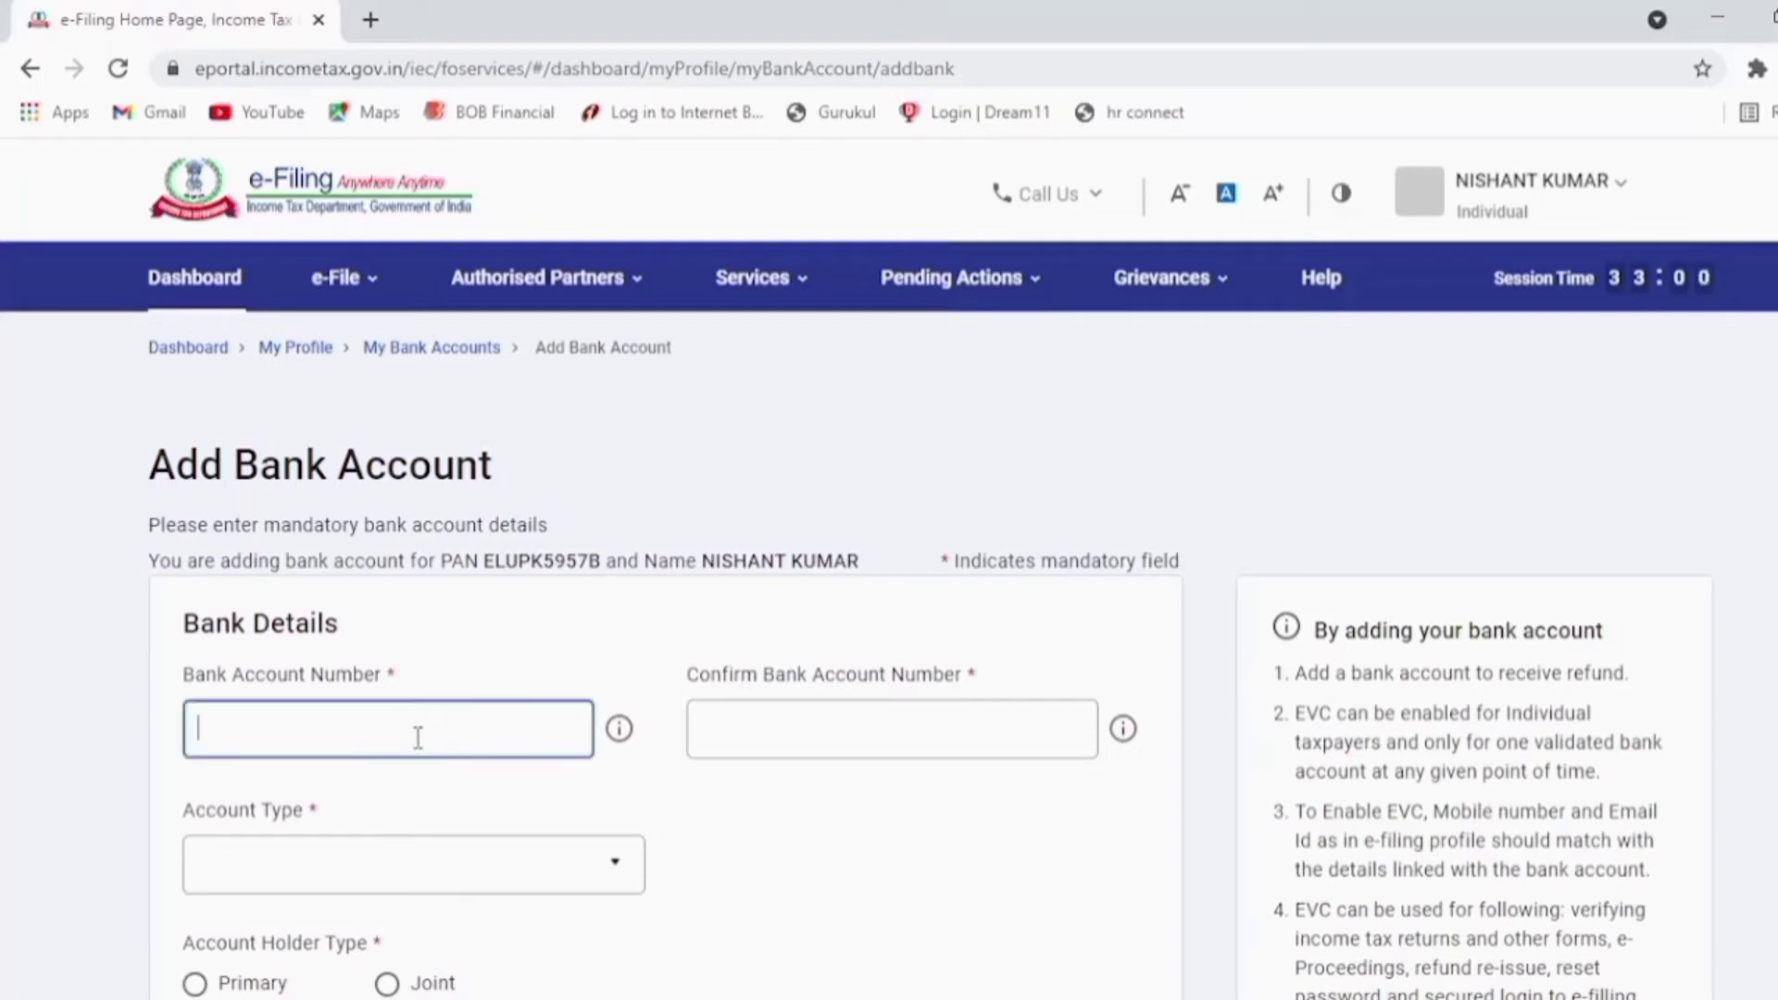
Step: Enter the bank account number in both the account number and confirmation fields
scroll(417, 738, down, 2)
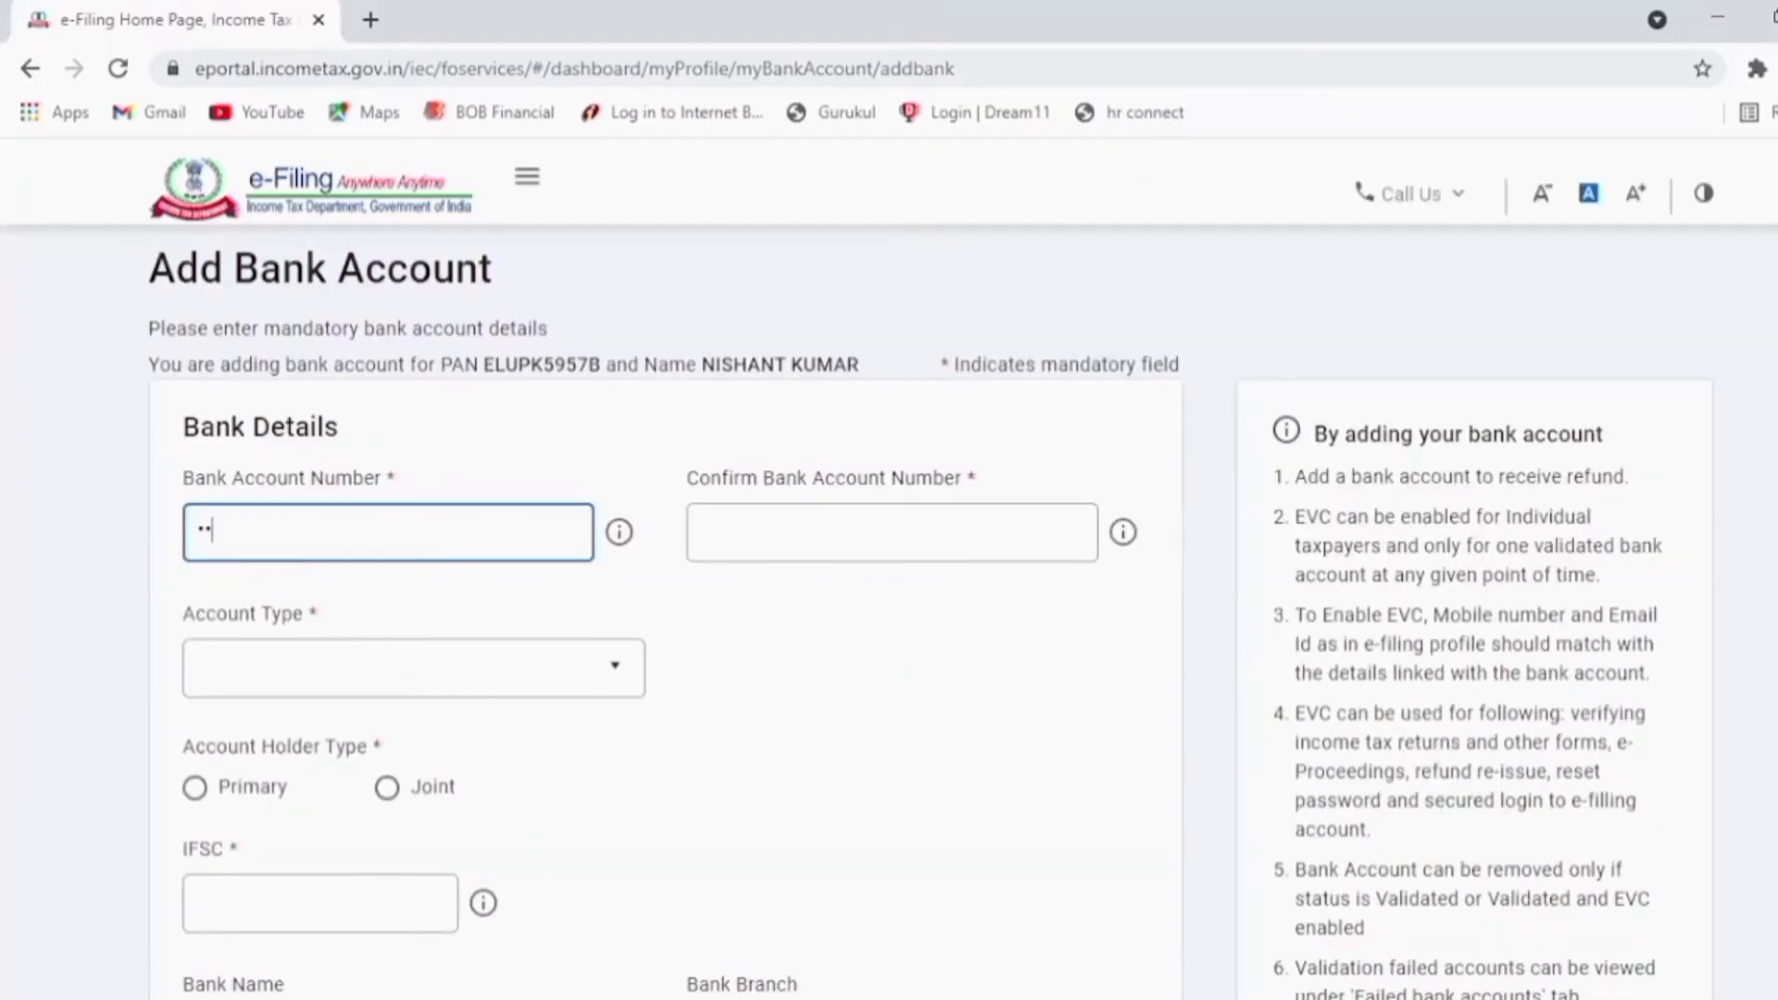
click(761, 534)
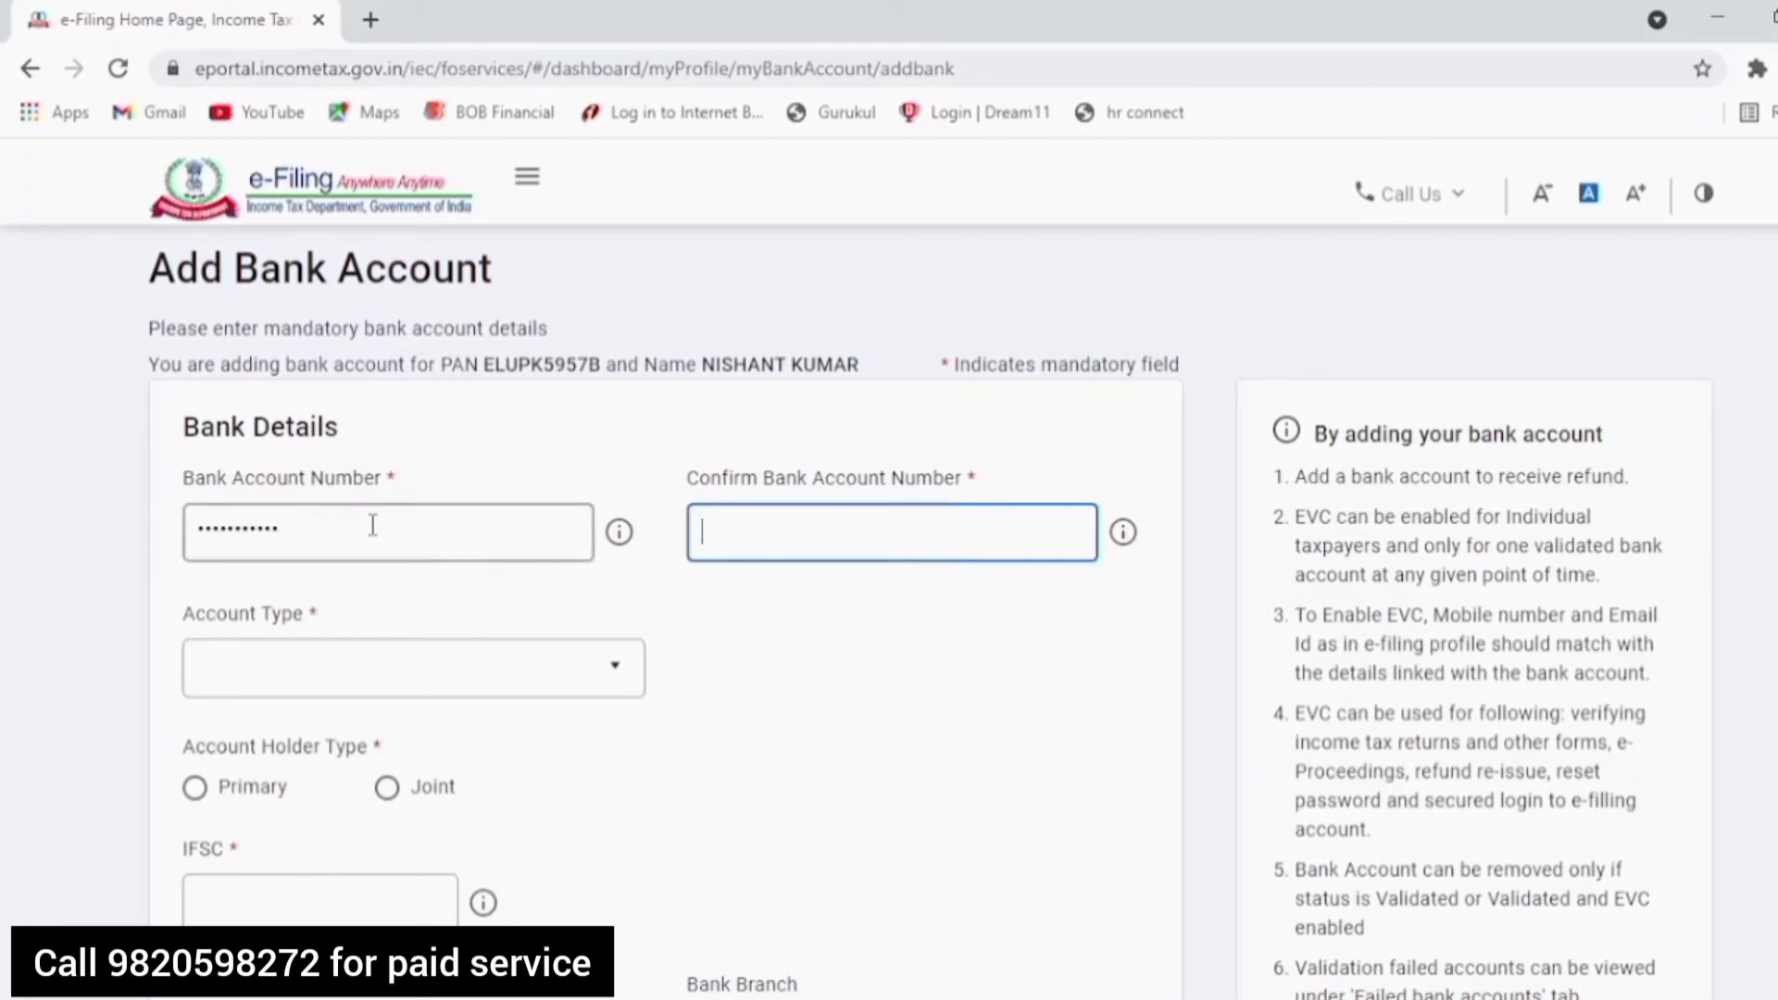
click(373, 525)
click(737, 535)
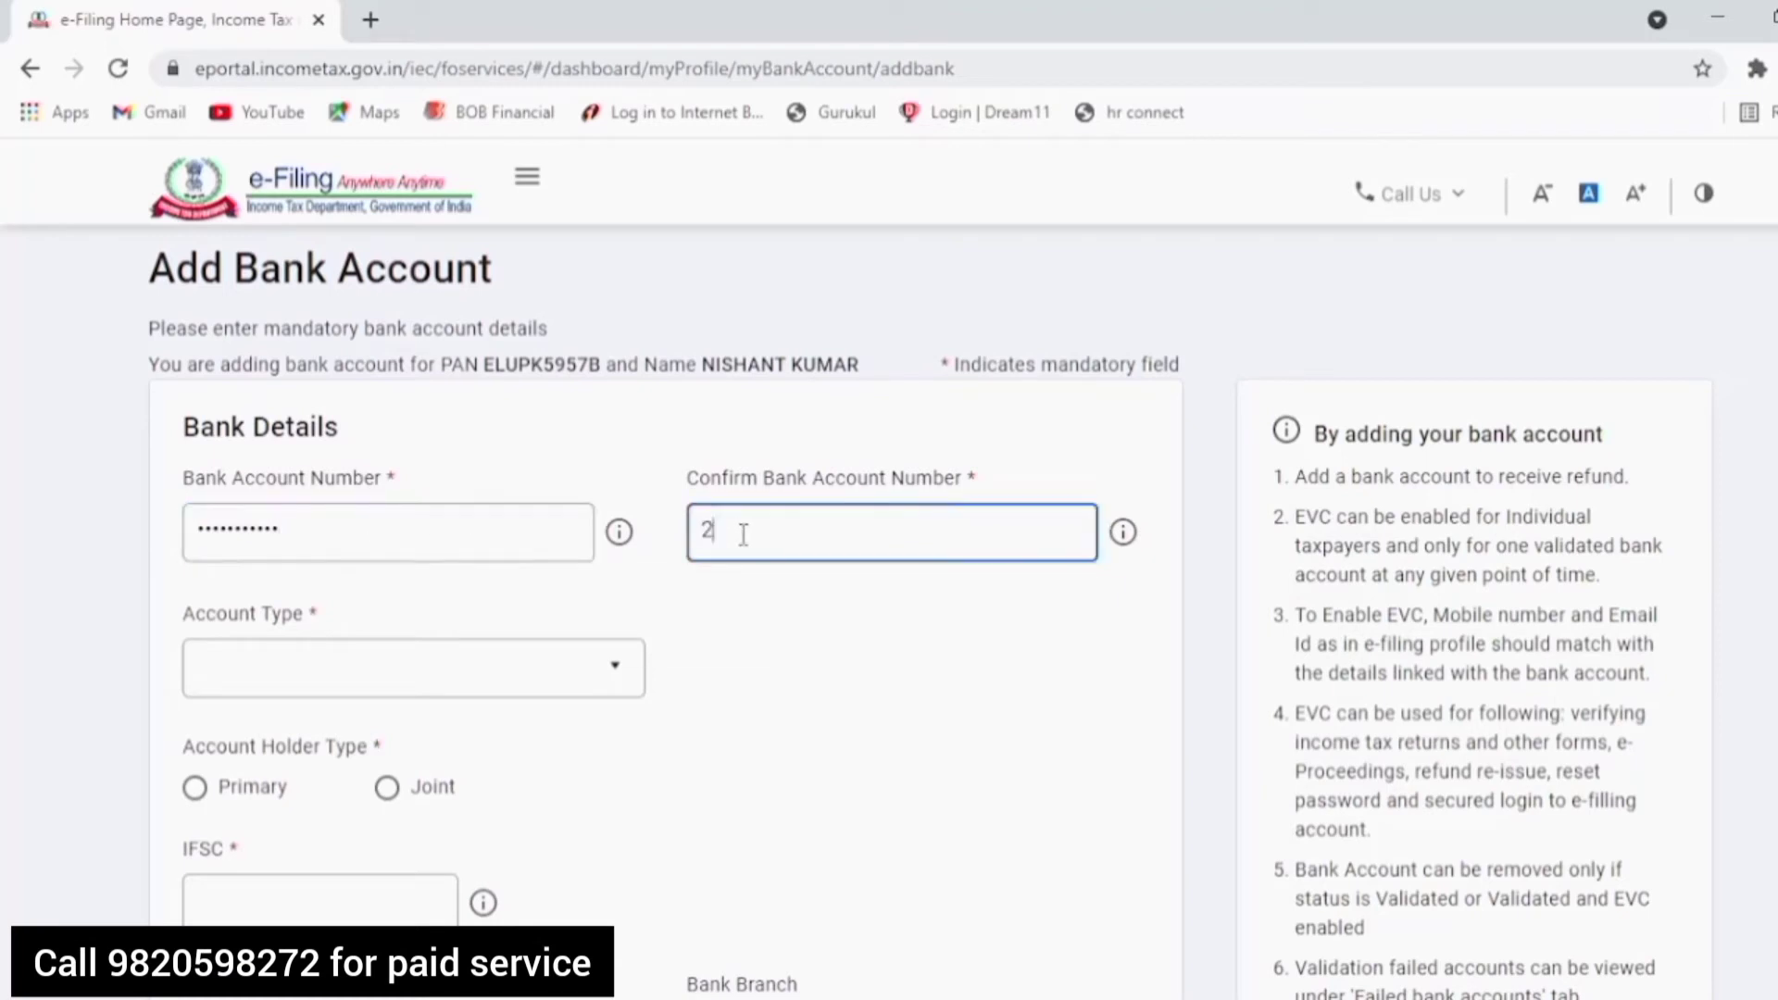
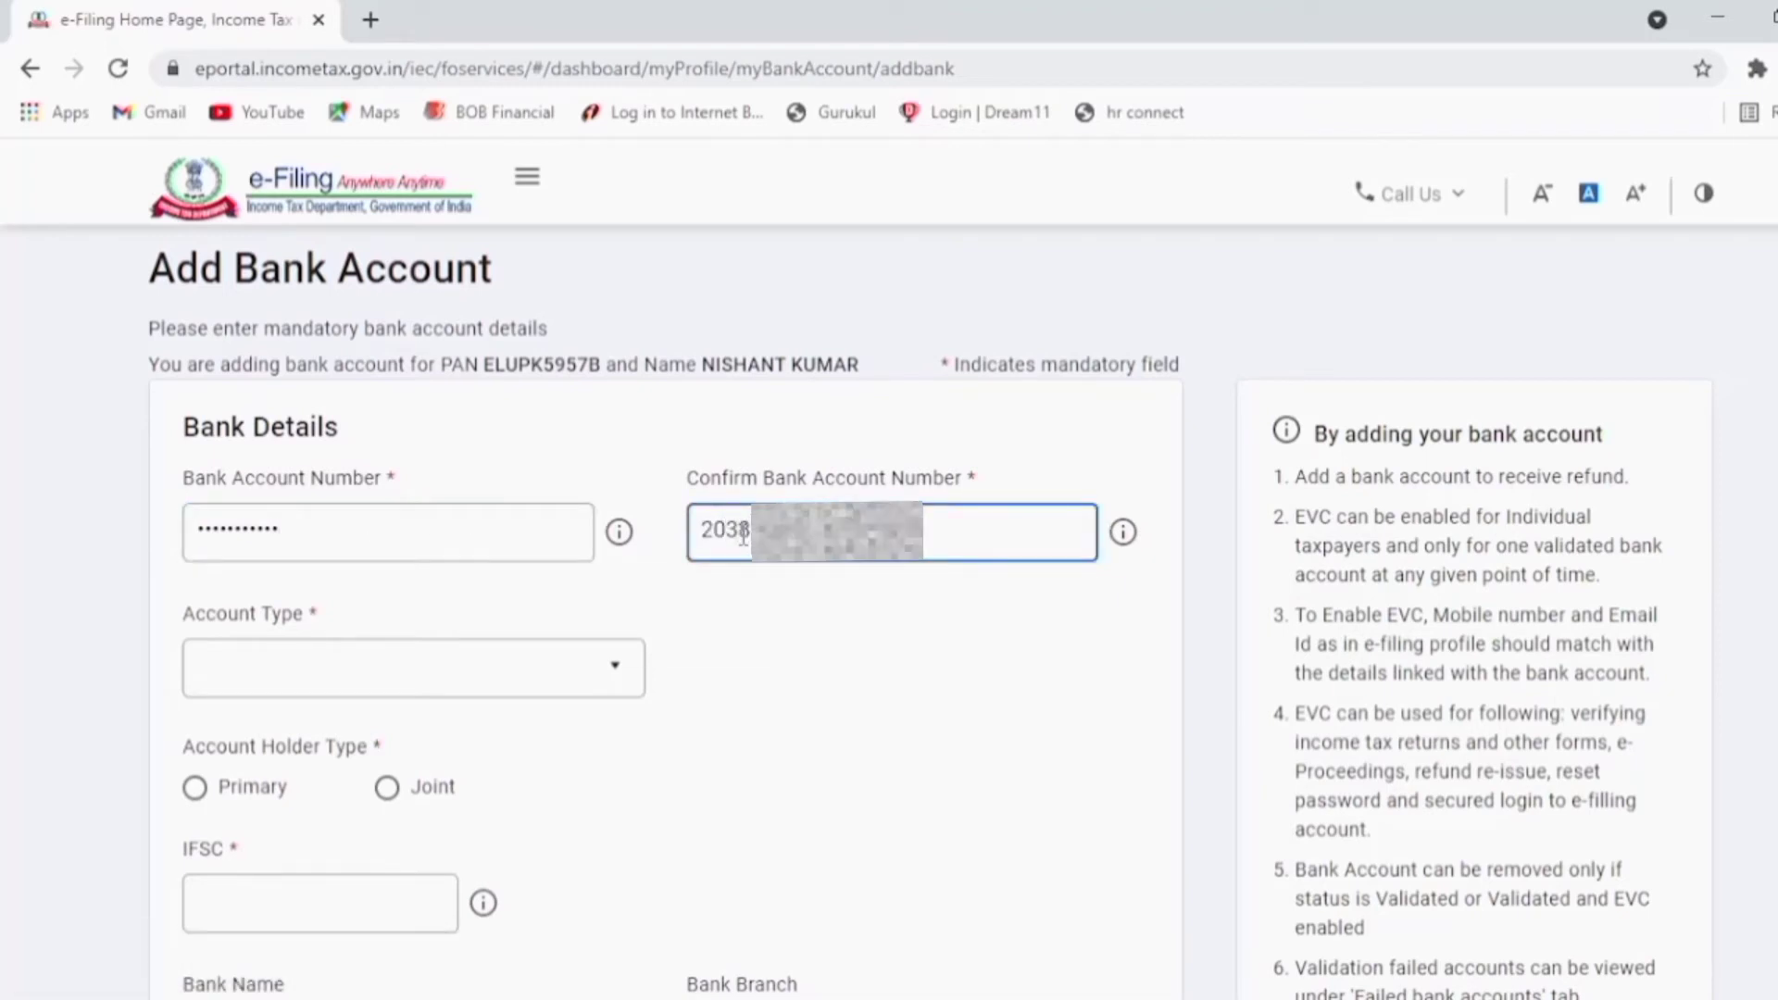
click(917, 755)
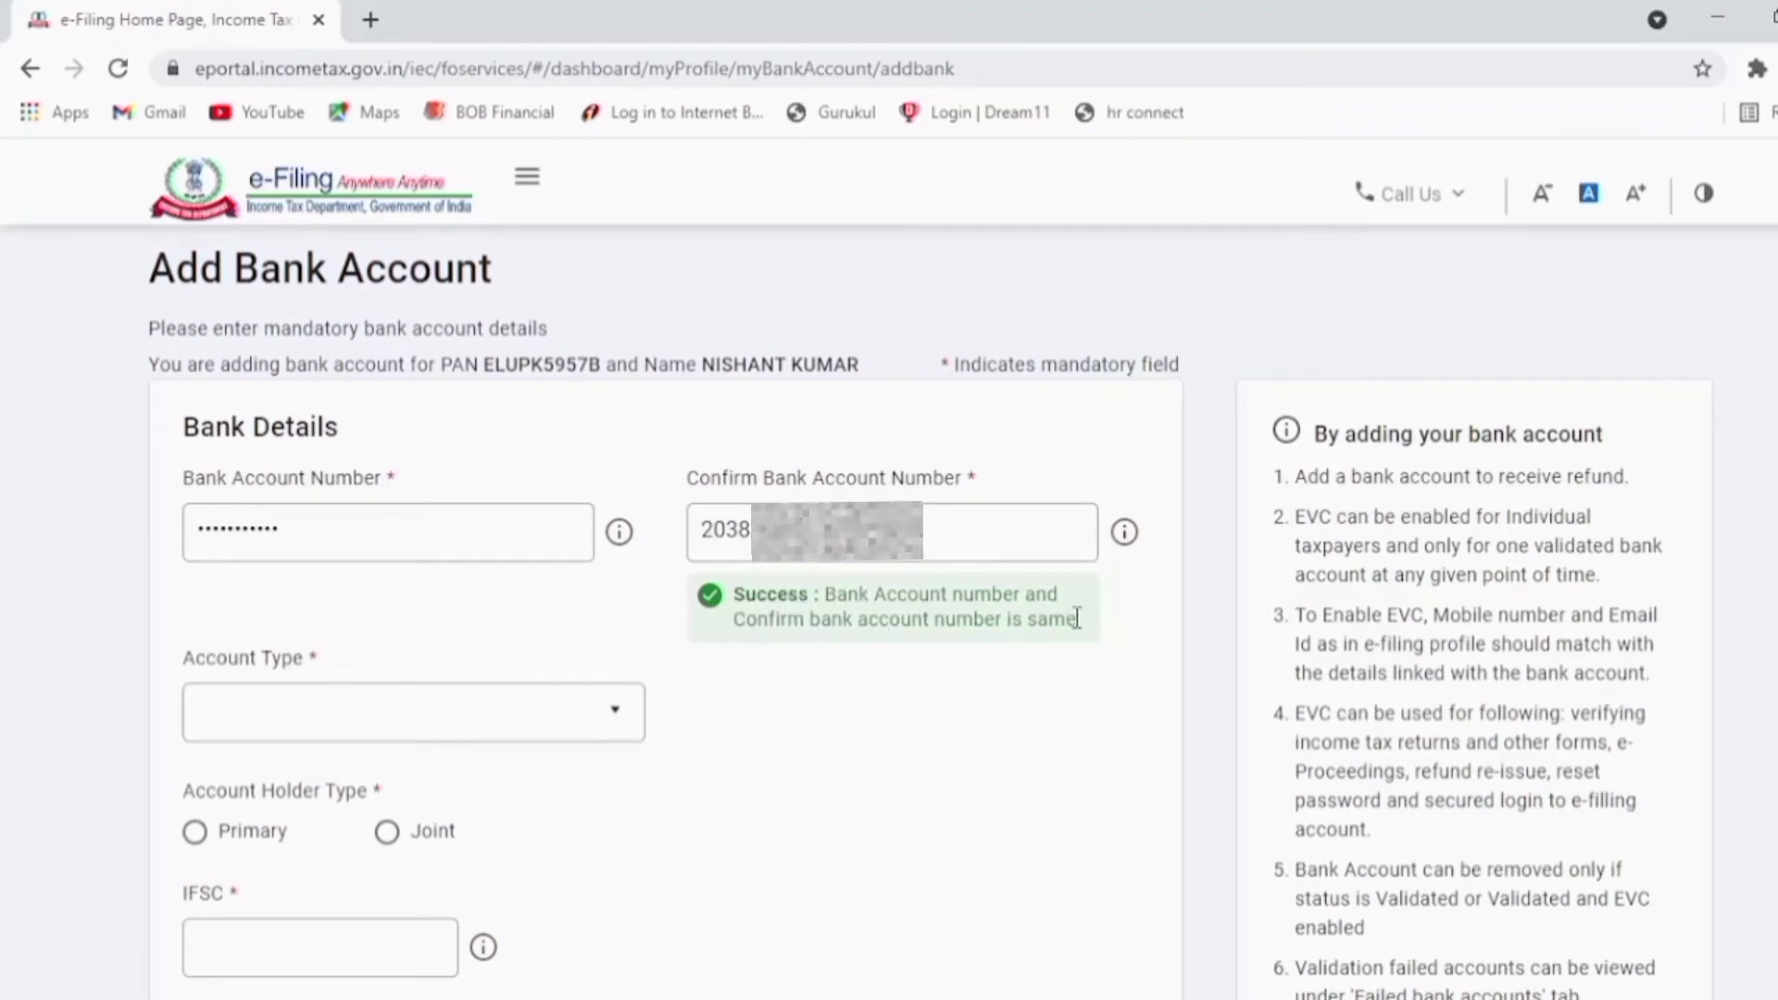
Step: Set account type to Saving Bank Account, mark it Primary, enter IFSC SBIN0011829 and validate
click(466, 724)
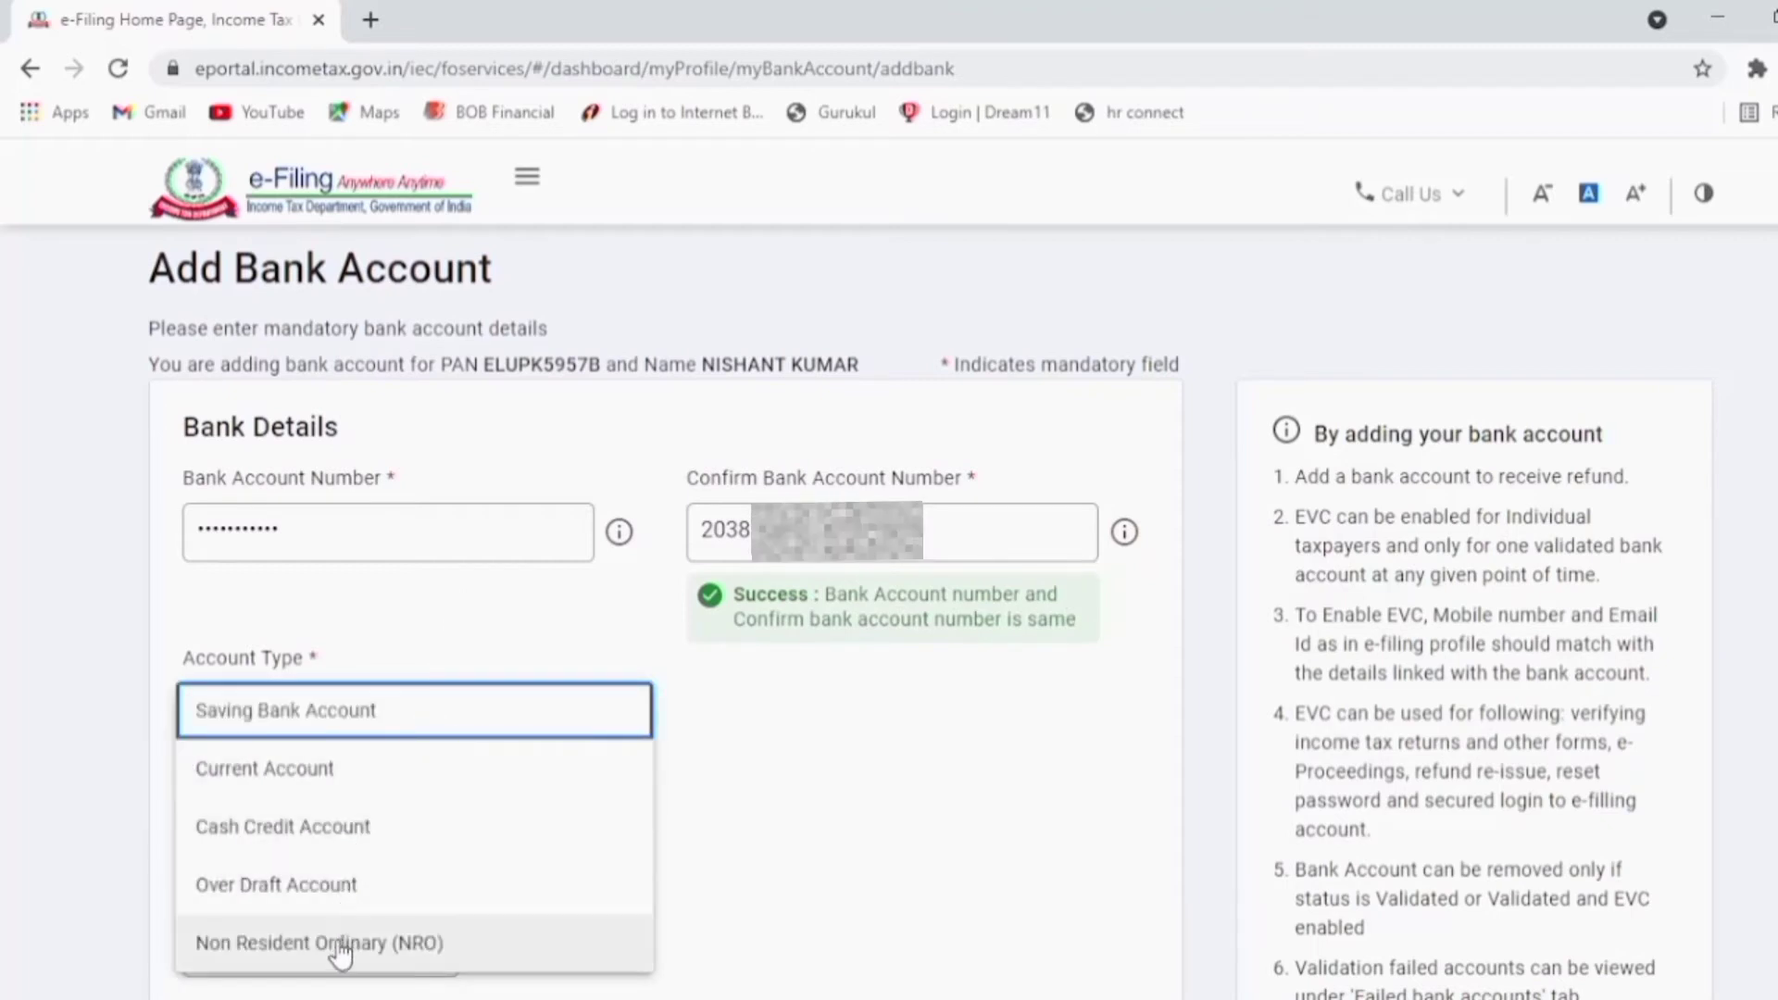
click(382, 730)
scroll(971, 752, down, 3)
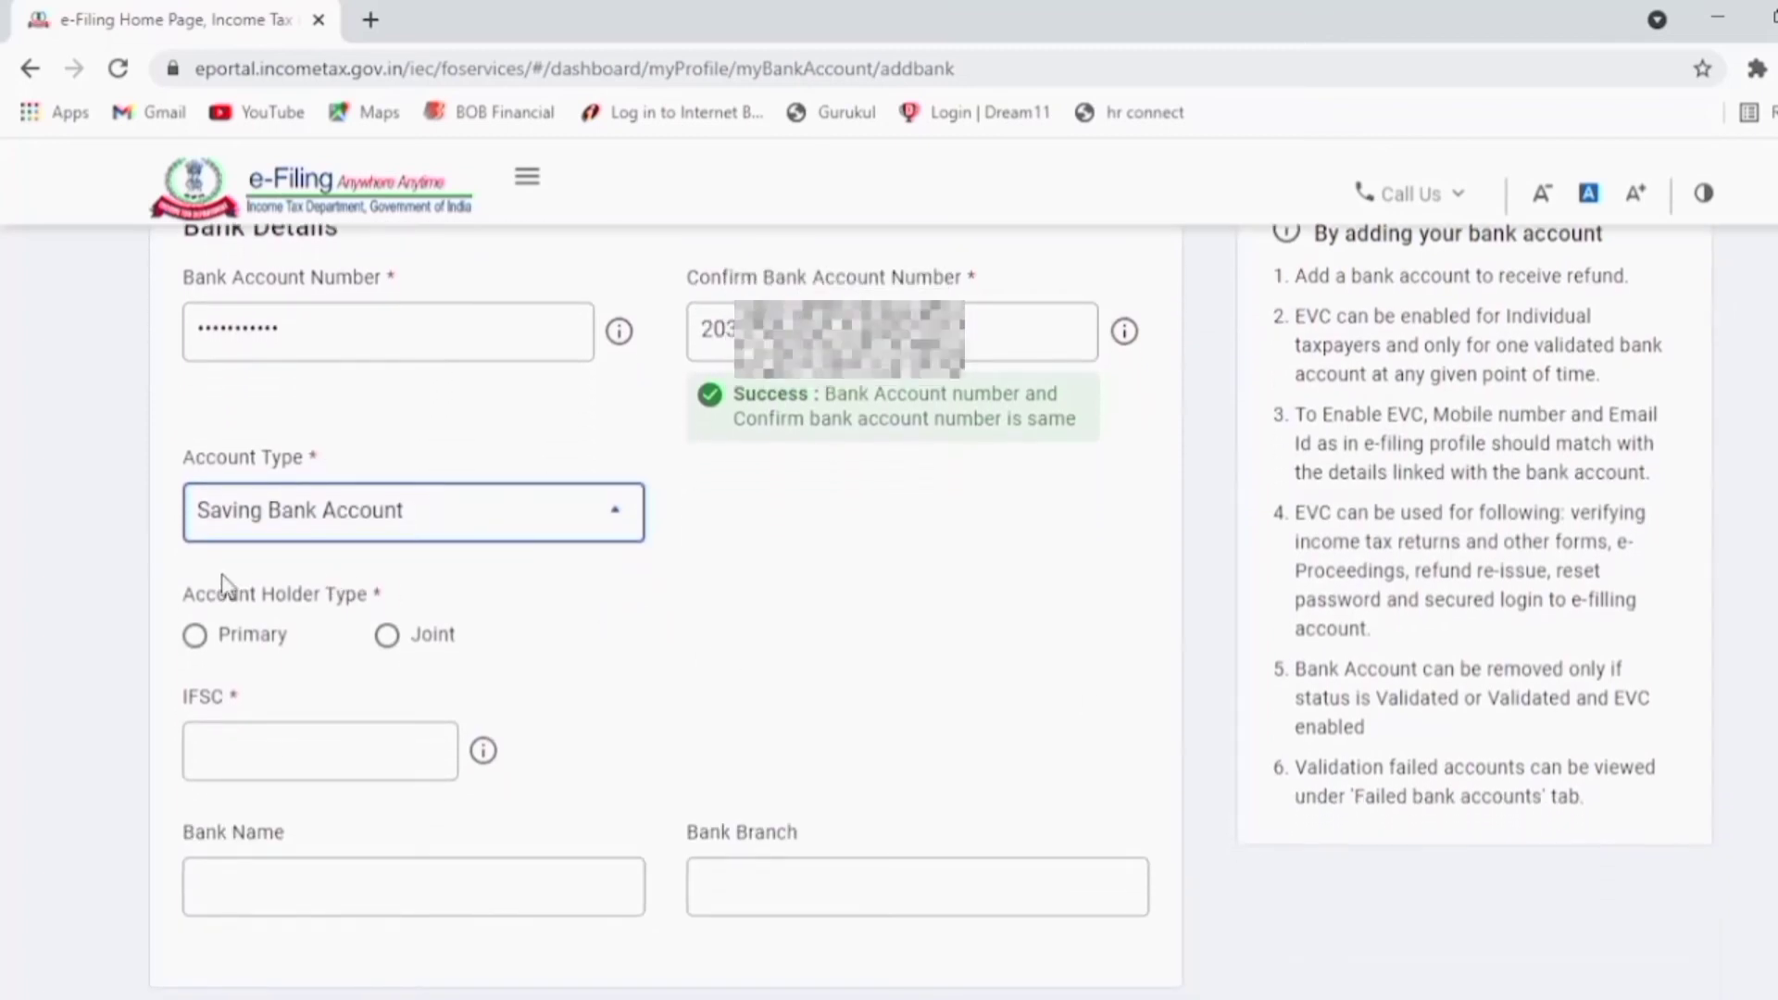
click(195, 637)
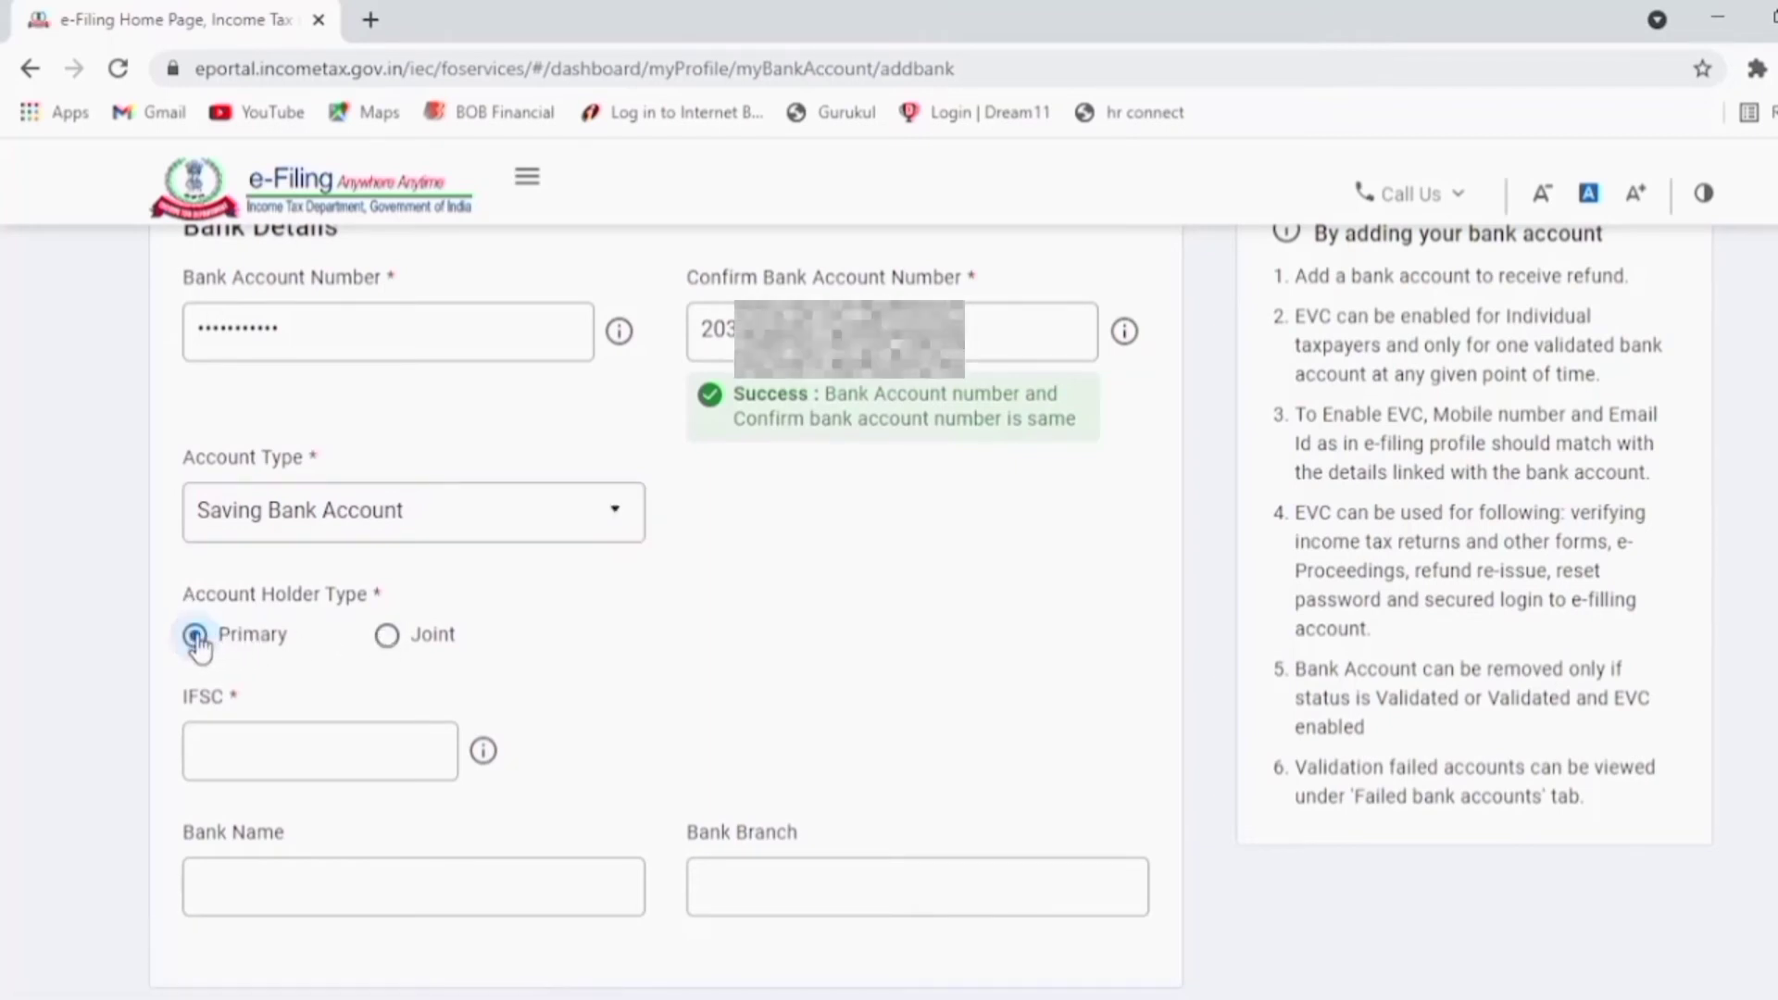
click(229, 748)
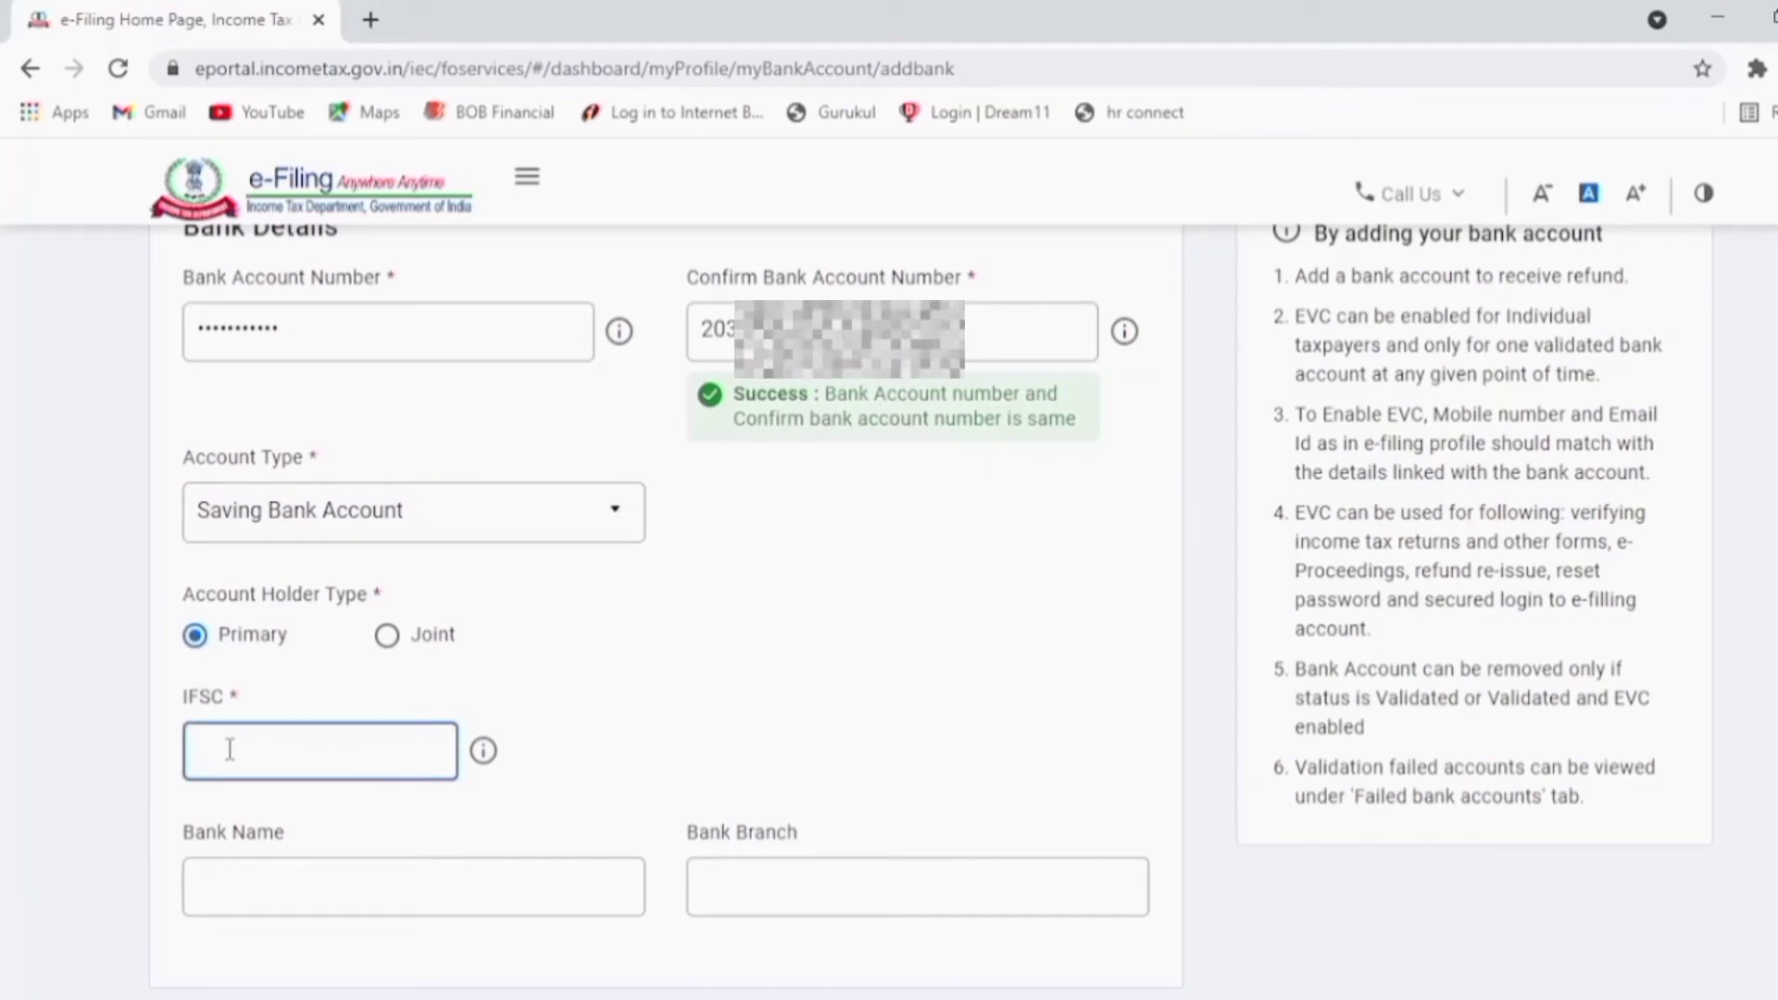
text(SB)
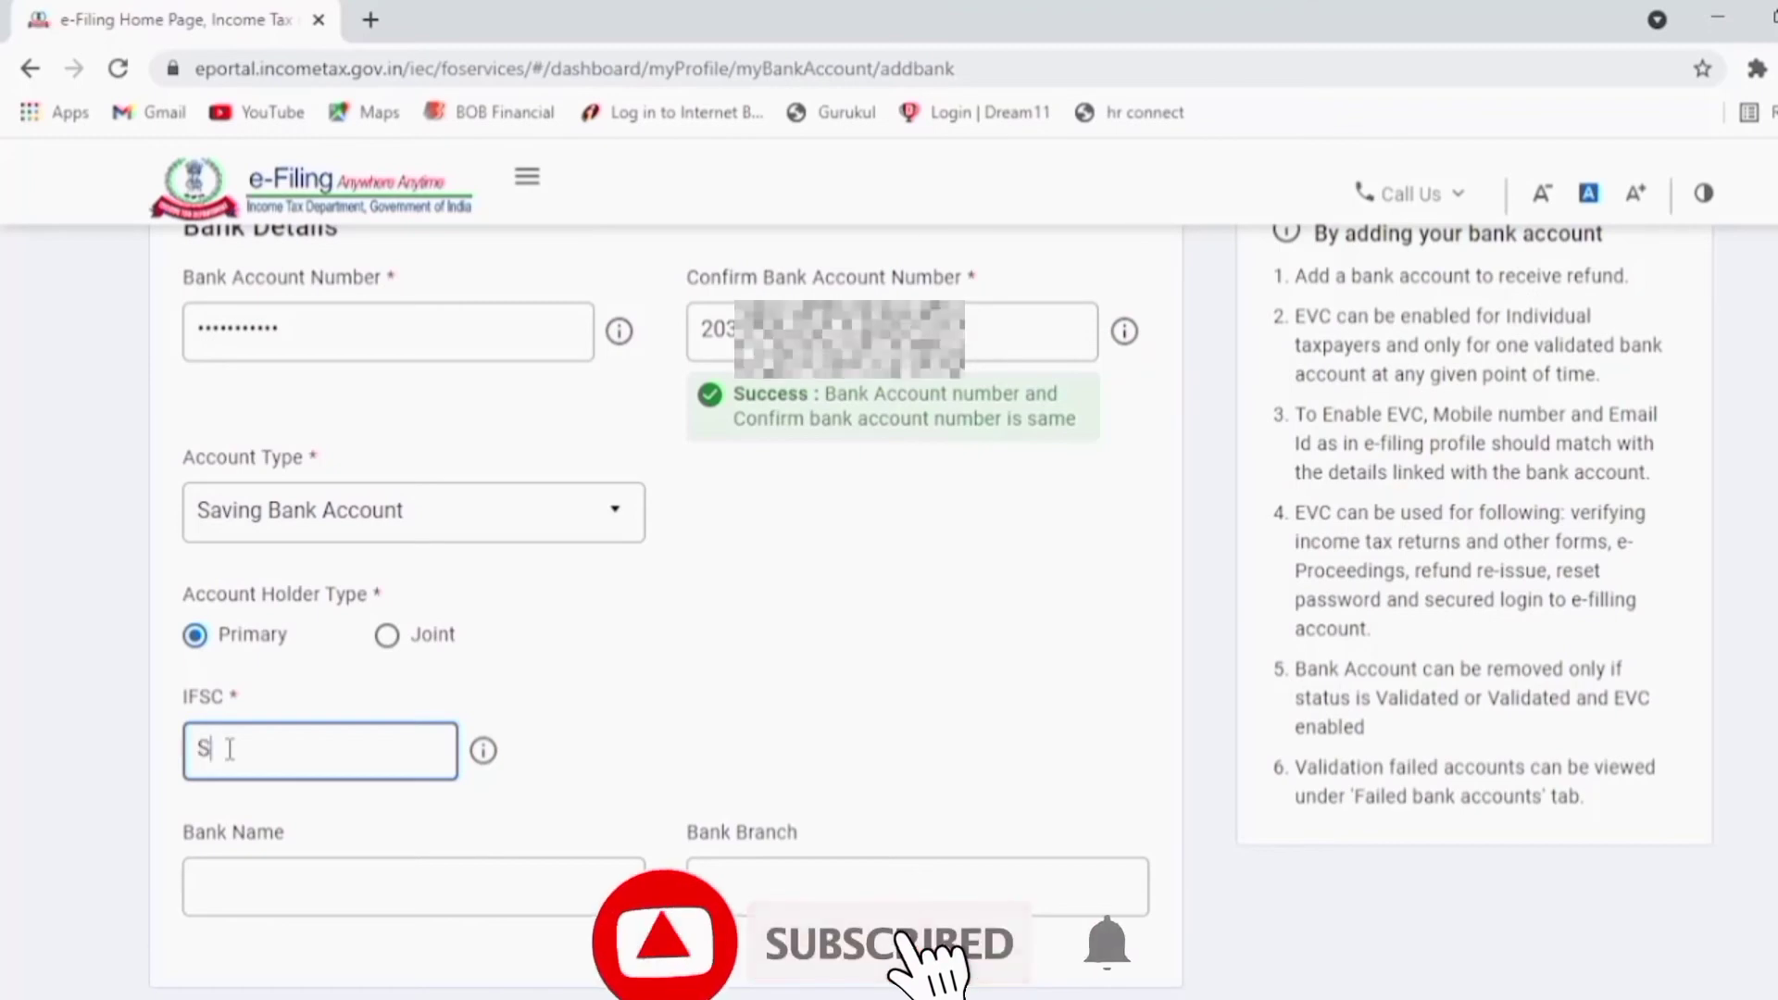
text(IN0011829)
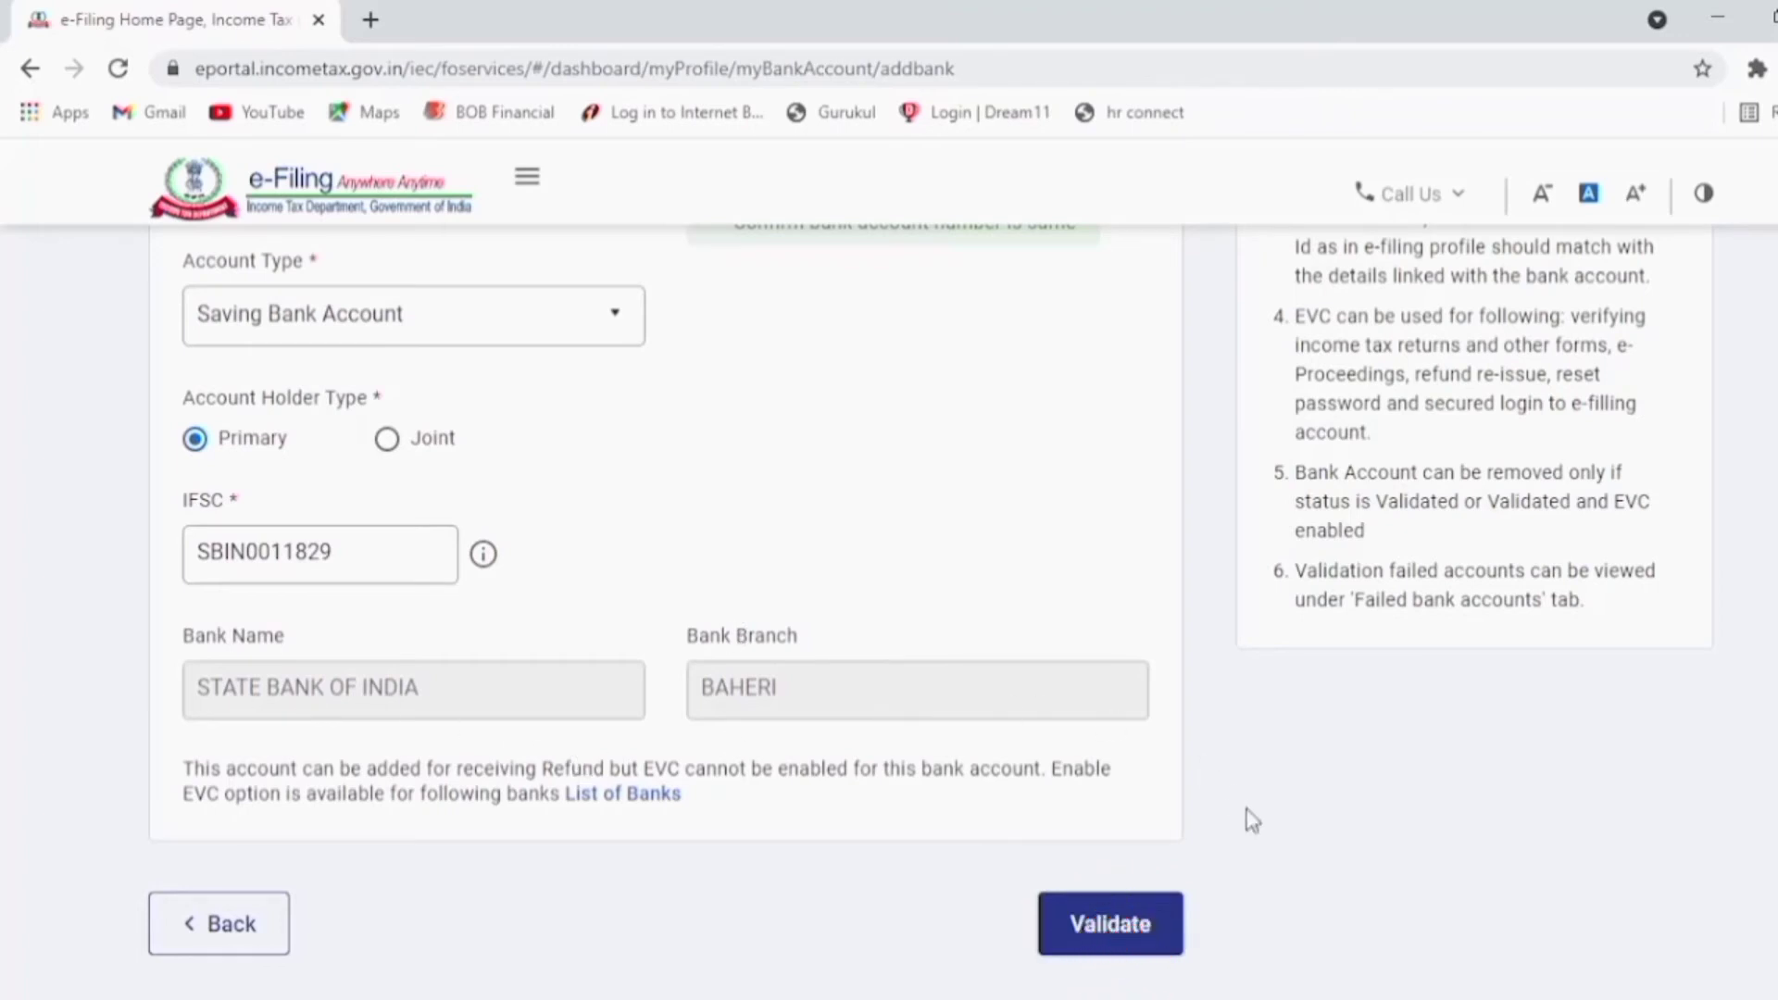
click(1134, 931)
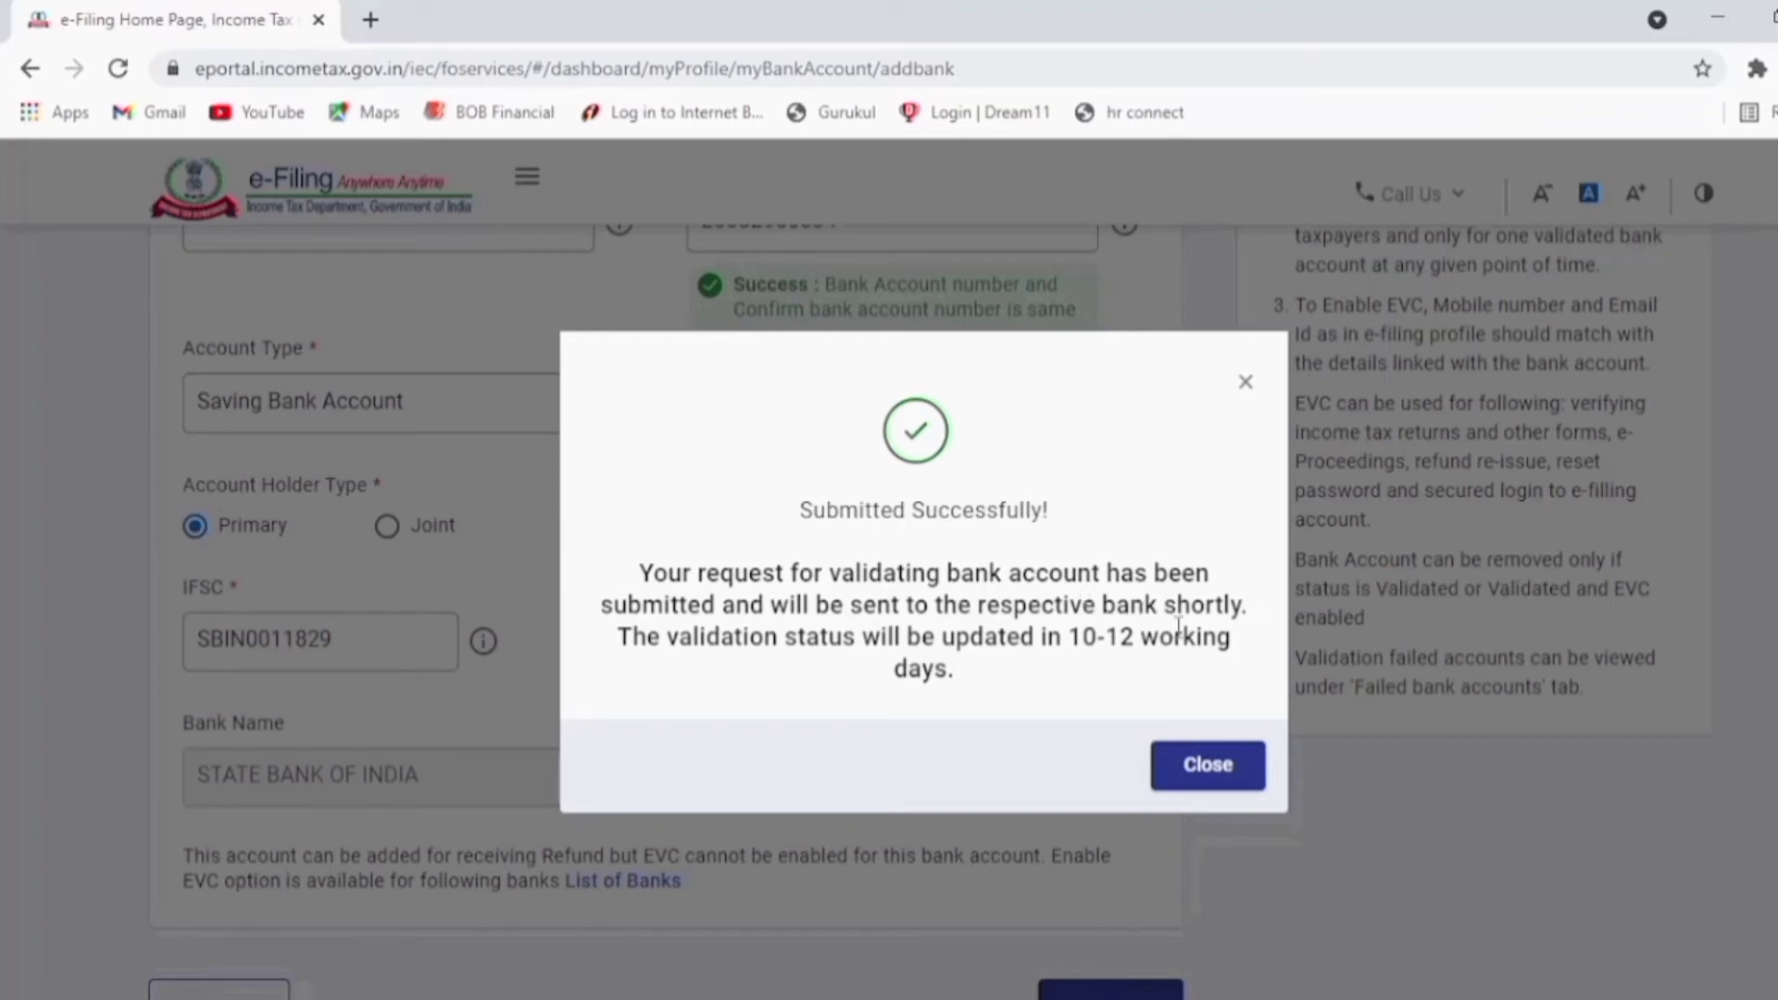
Step: Close the Submitted Successfully confirmation dialog
click(1221, 777)
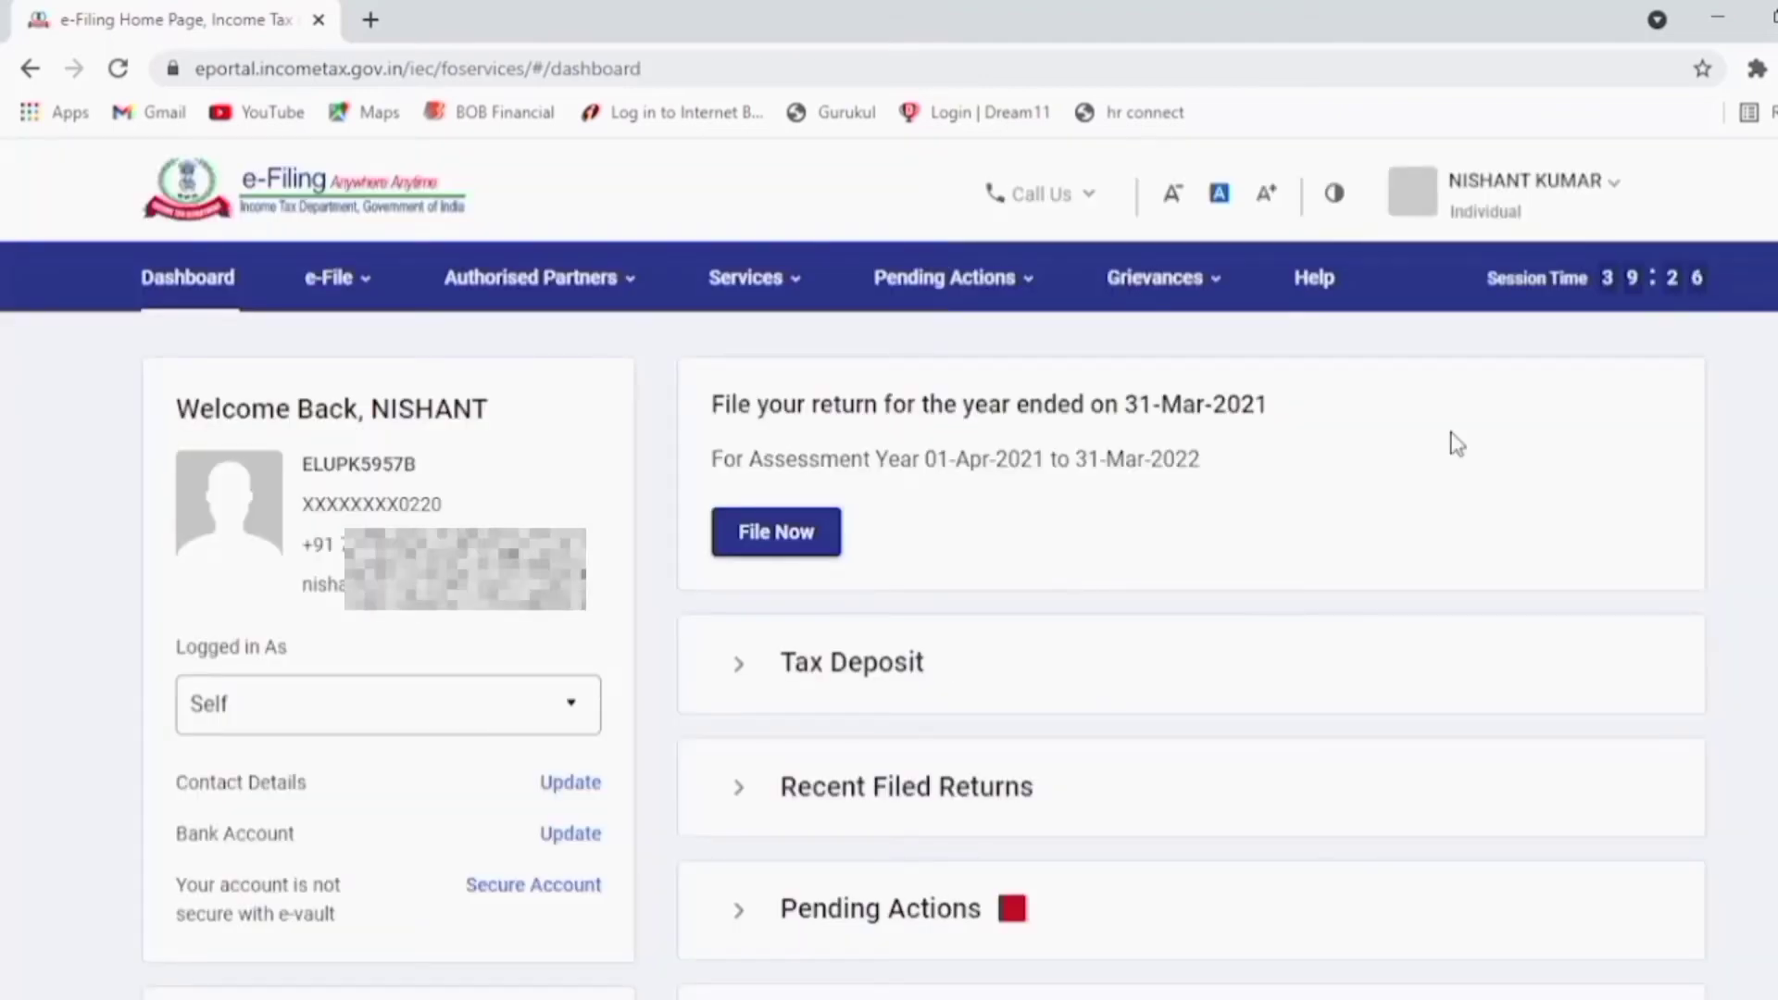
Step: Go to My Profile and open the My Bank Account list
click(1574, 196)
click(1508, 272)
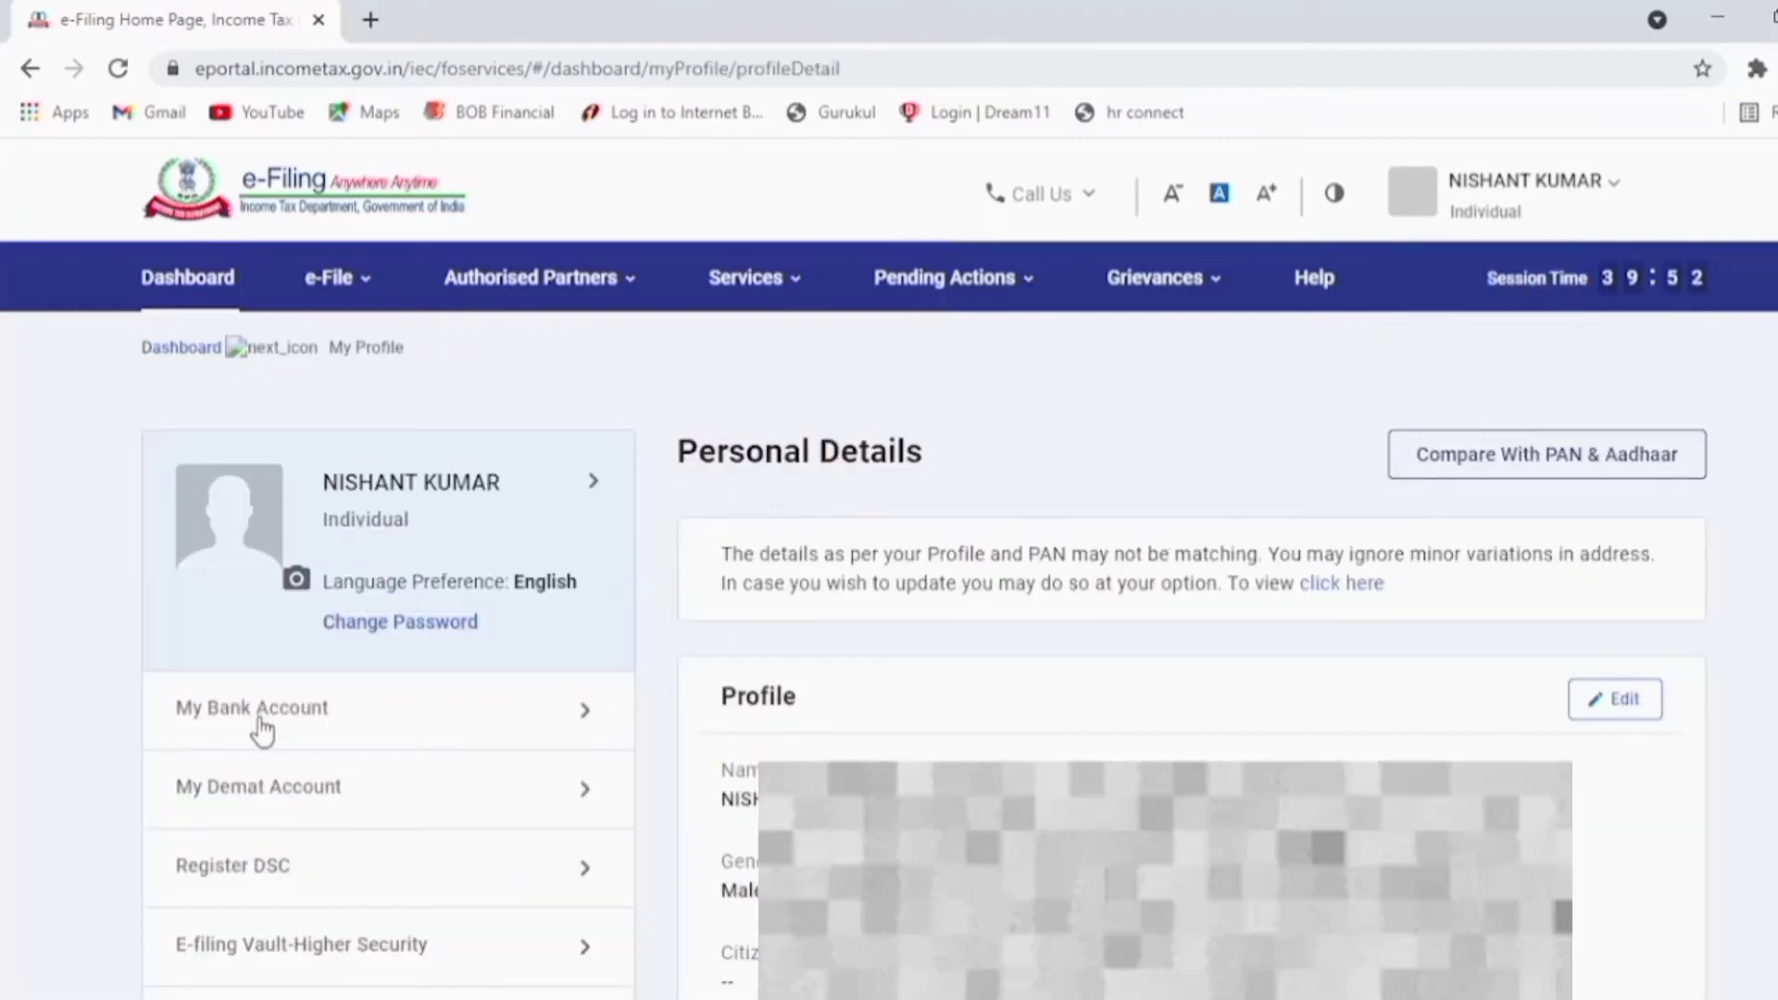
click(262, 730)
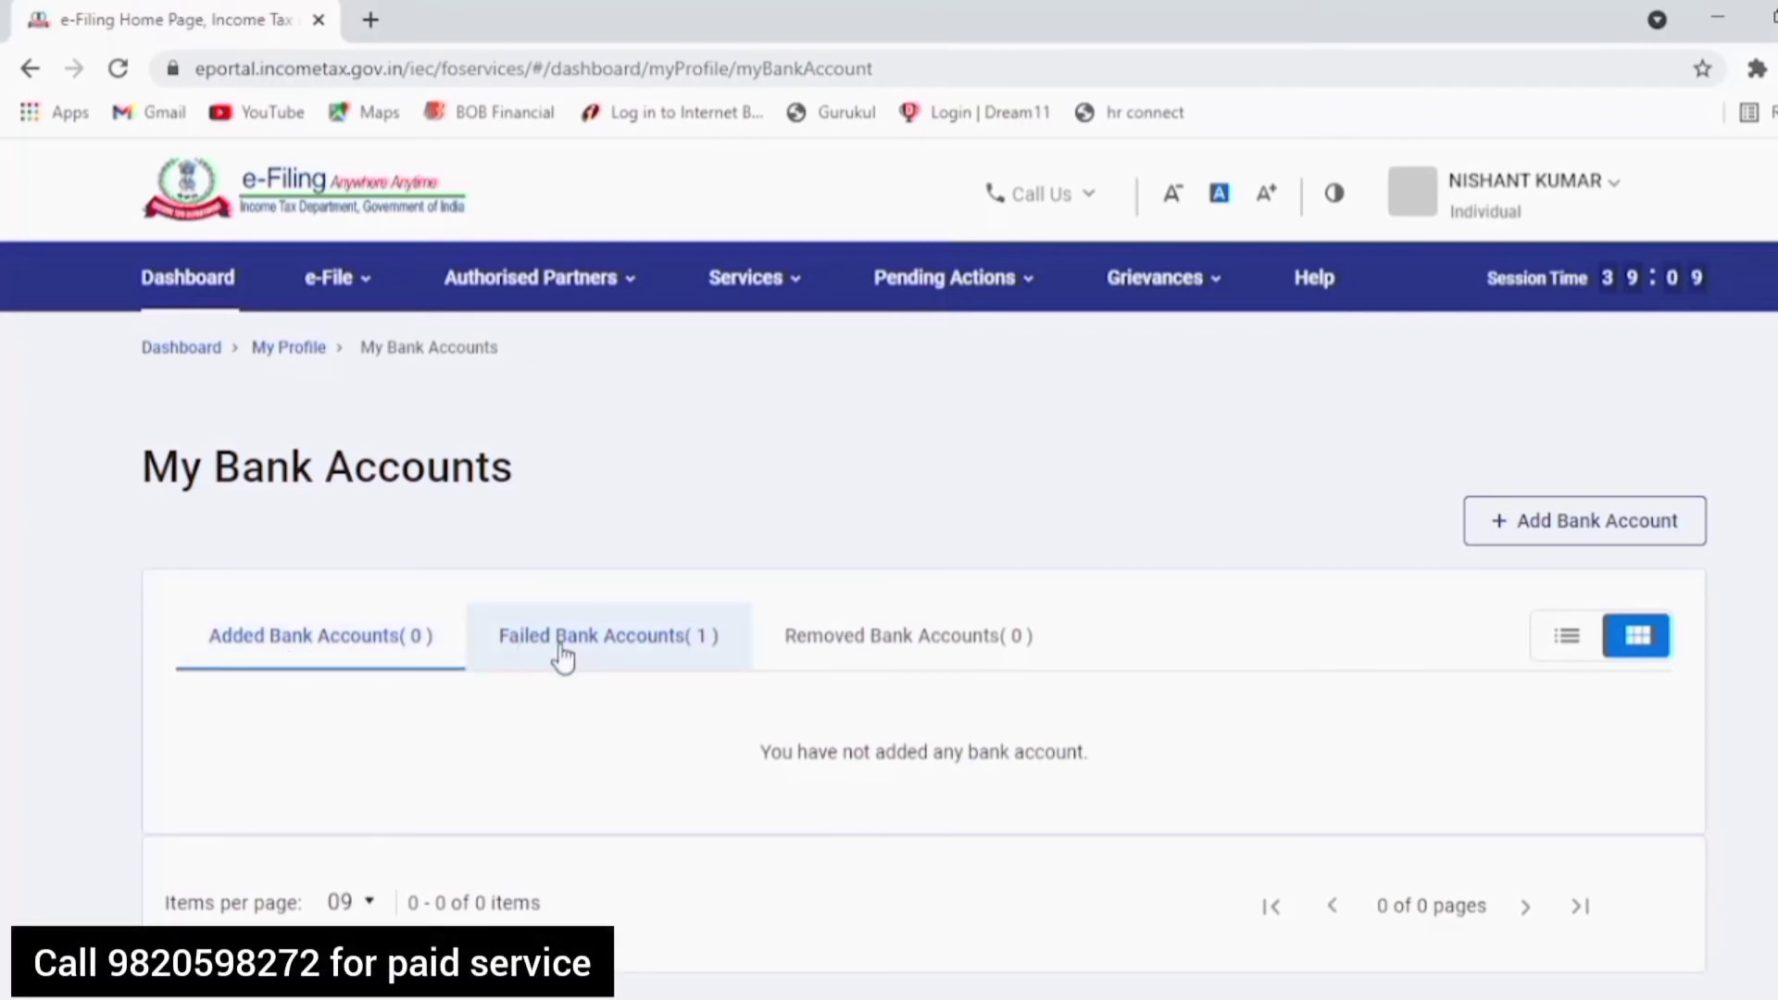
Step: Under Failed Bank Accounts, choose Re-Validate from the Baheri account's menu
click(594, 653)
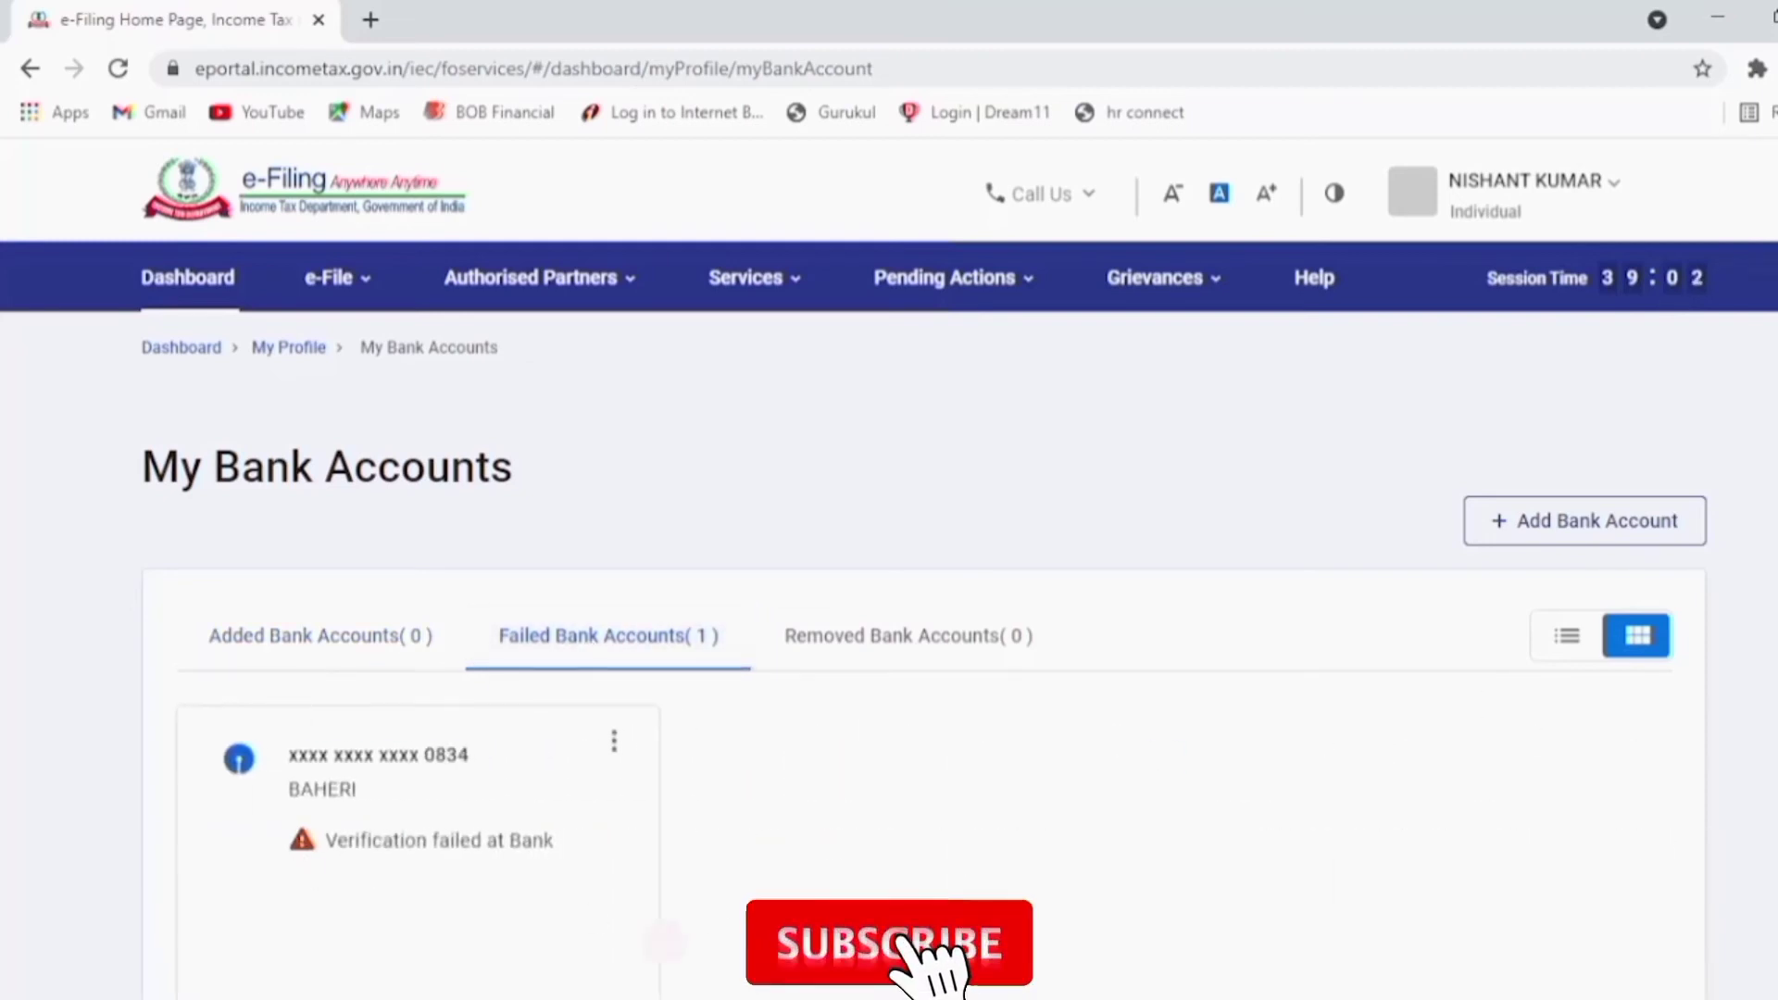
scroll(1448, 723, down, 2)
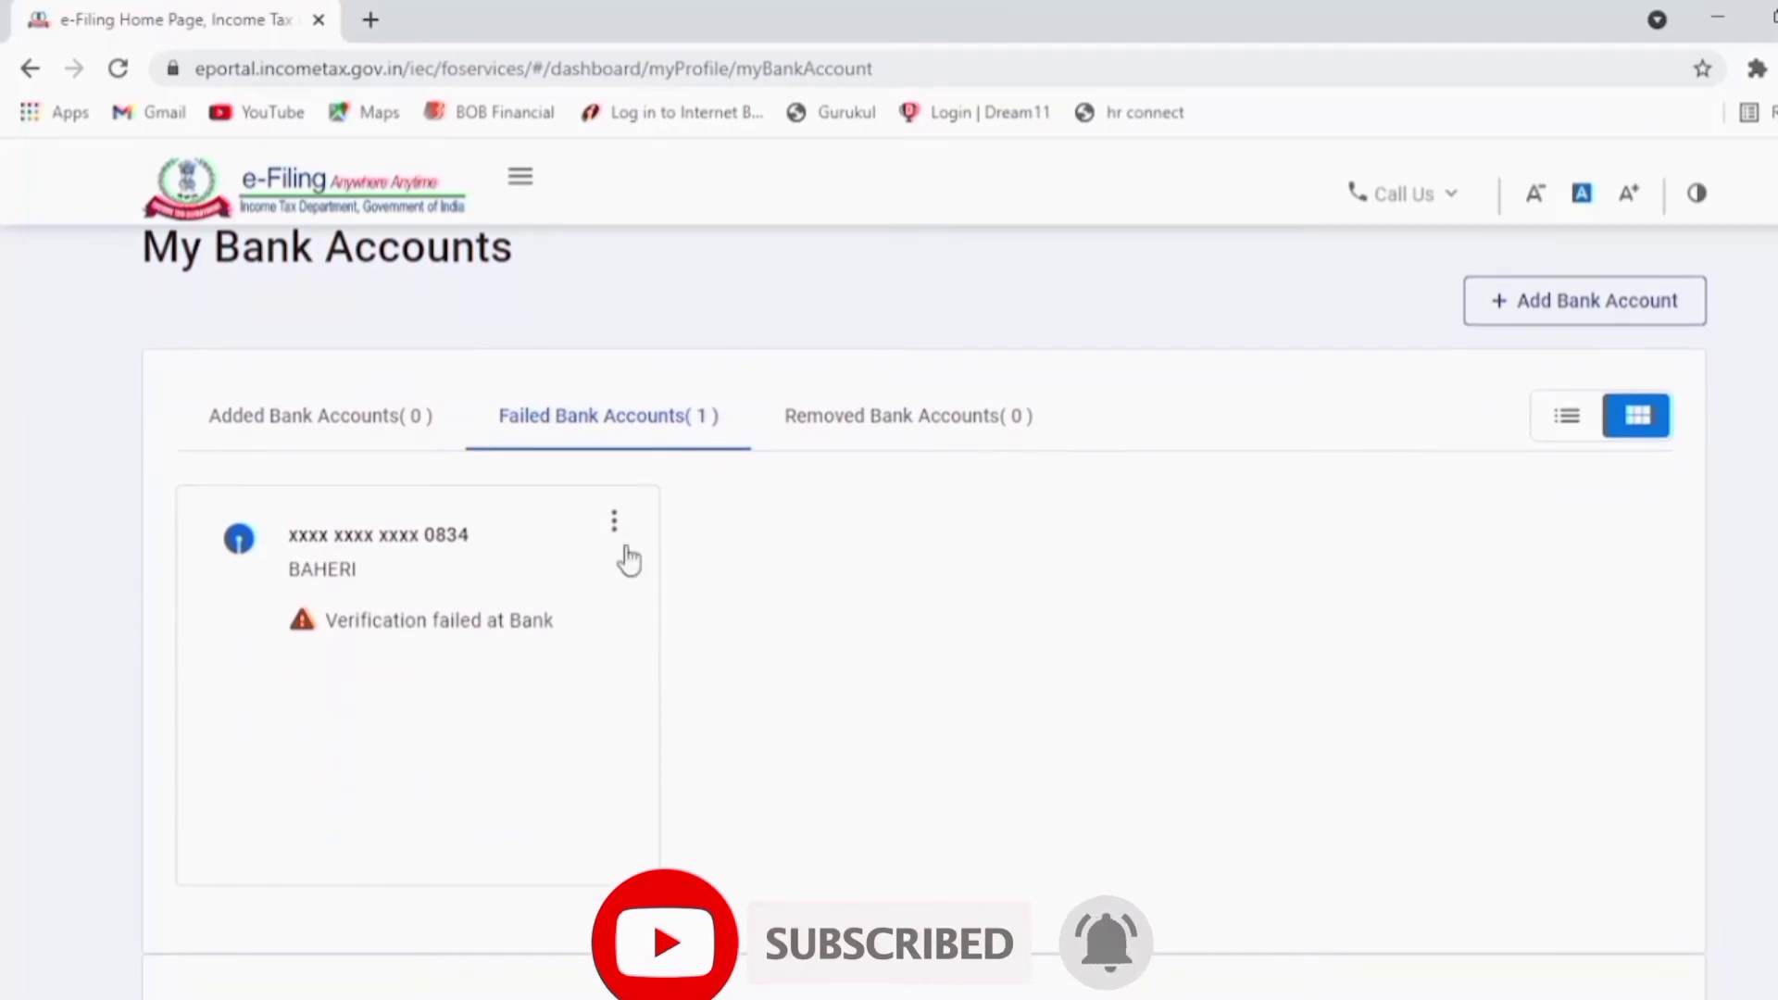
click(615, 526)
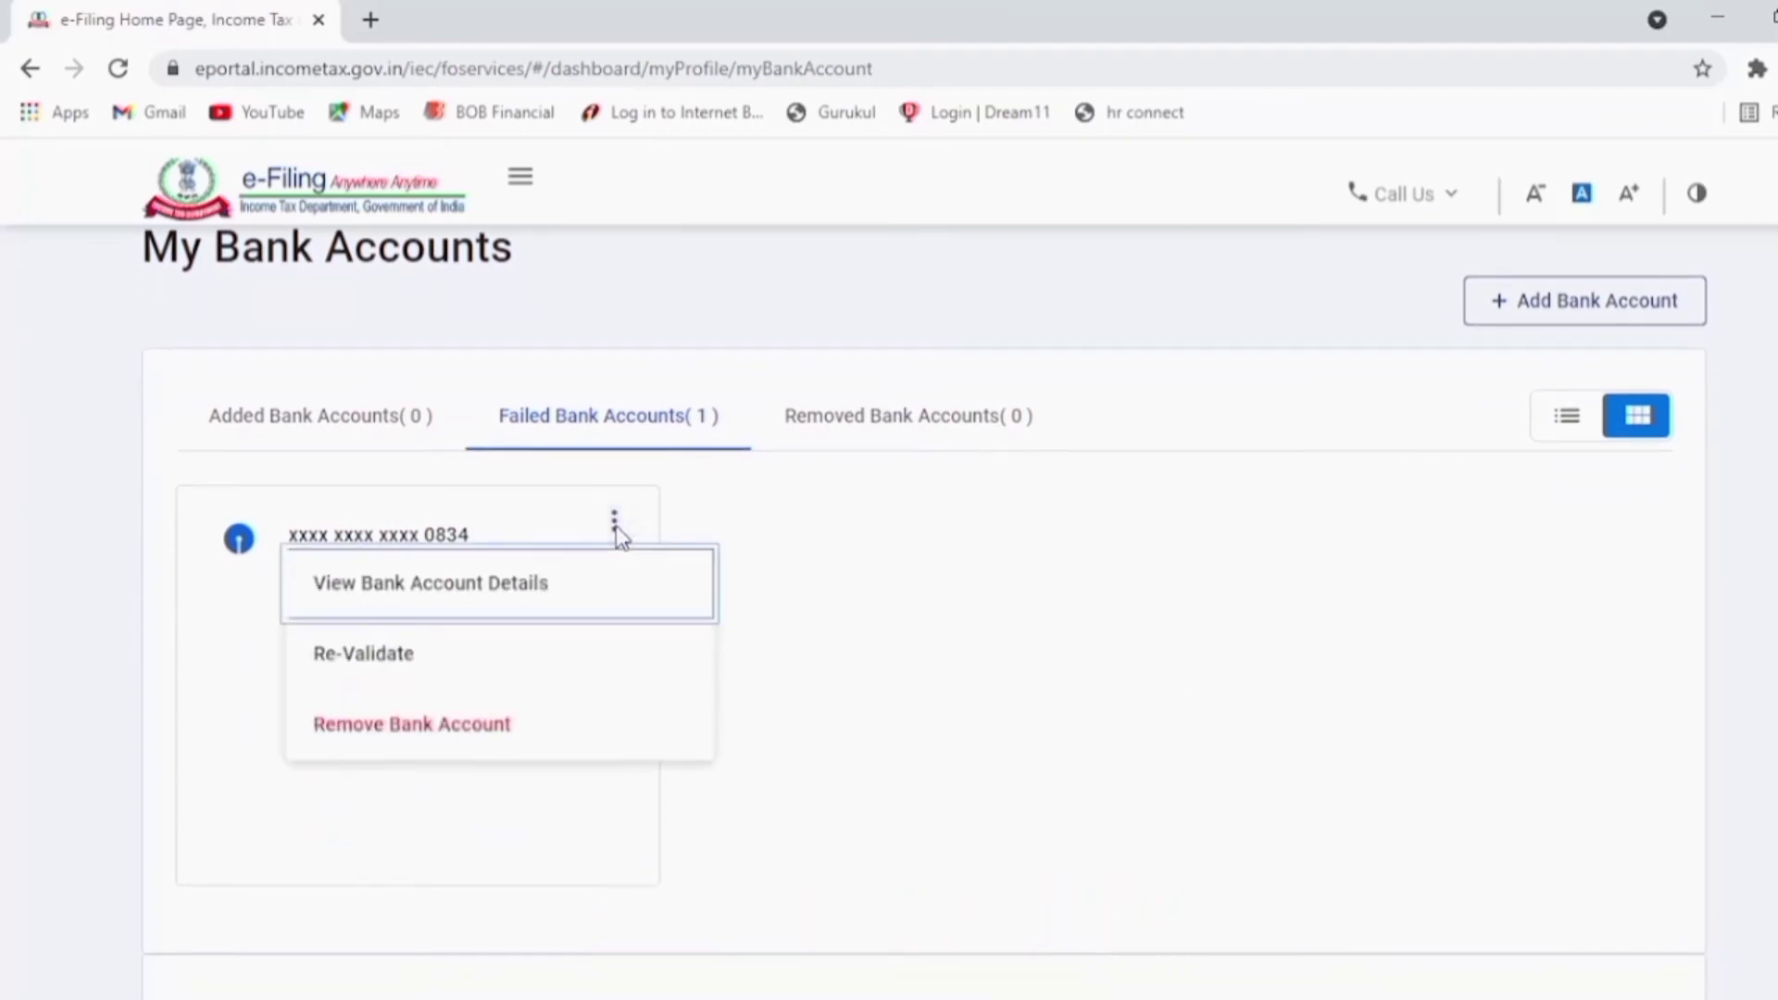
click(372, 676)
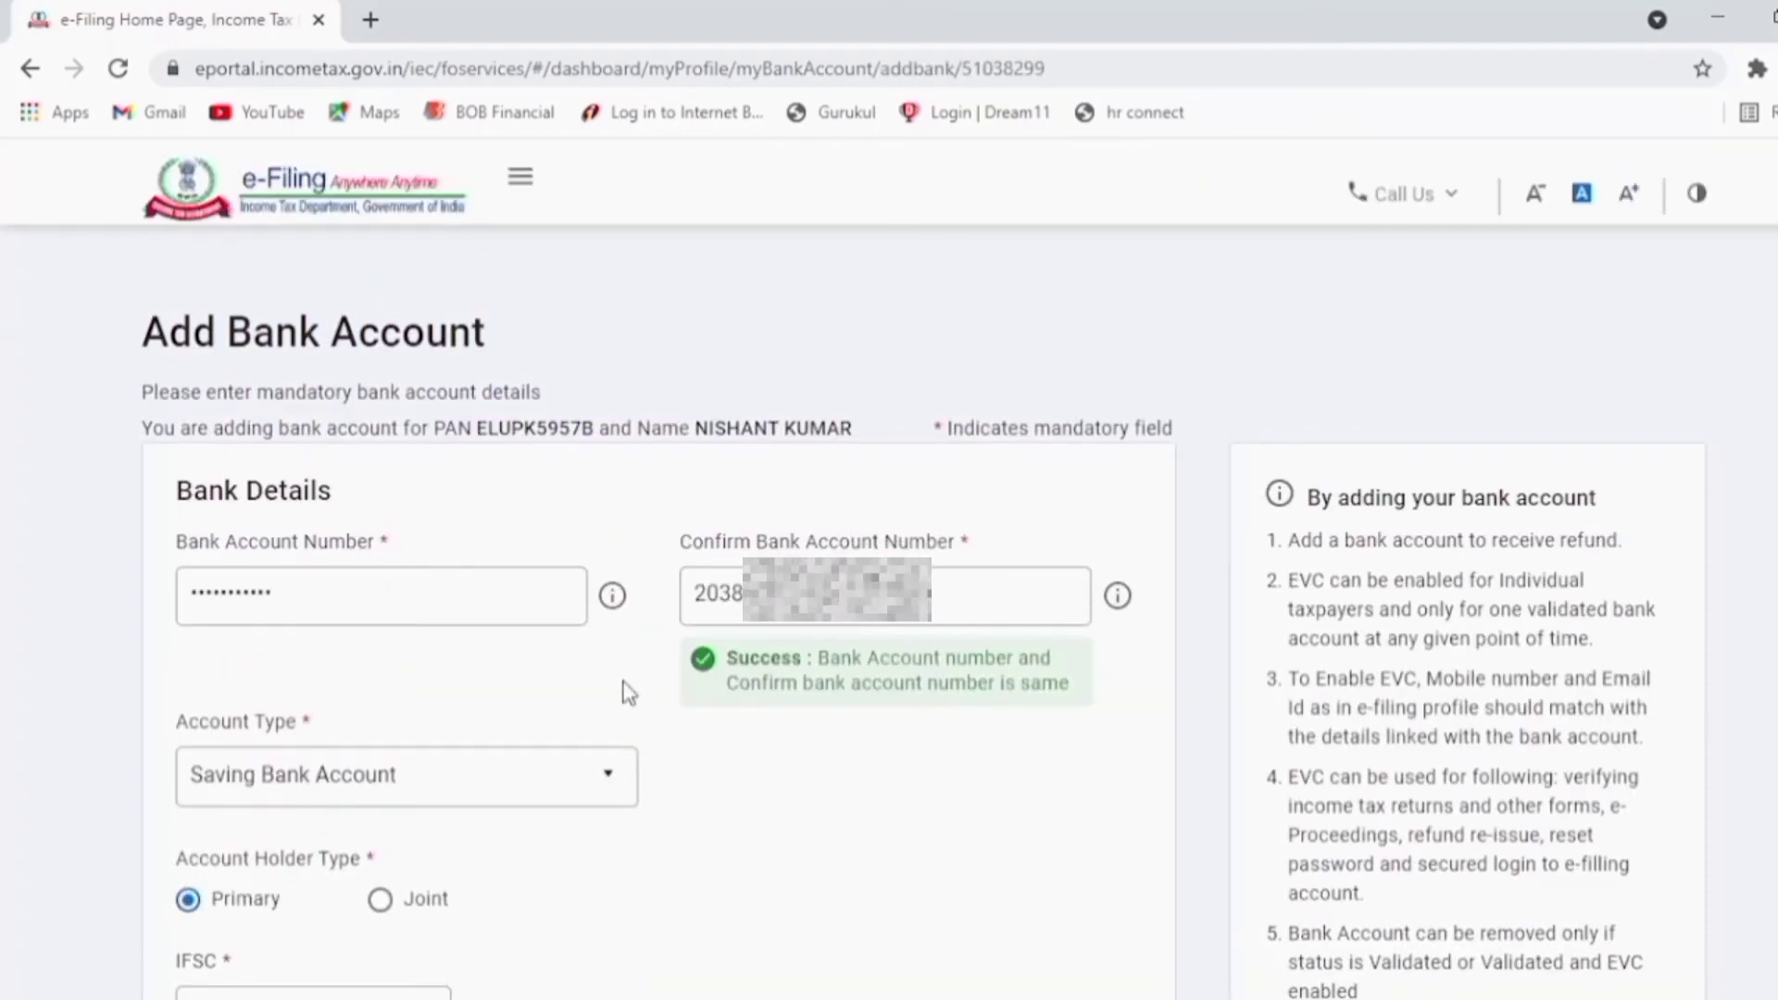
Step: Scroll to the bottom of the bank account form and resubmit the account for validation
click(476, 776)
click(407, 602)
scroll(408, 602, down, 4)
scroll(658, 602, down, 6)
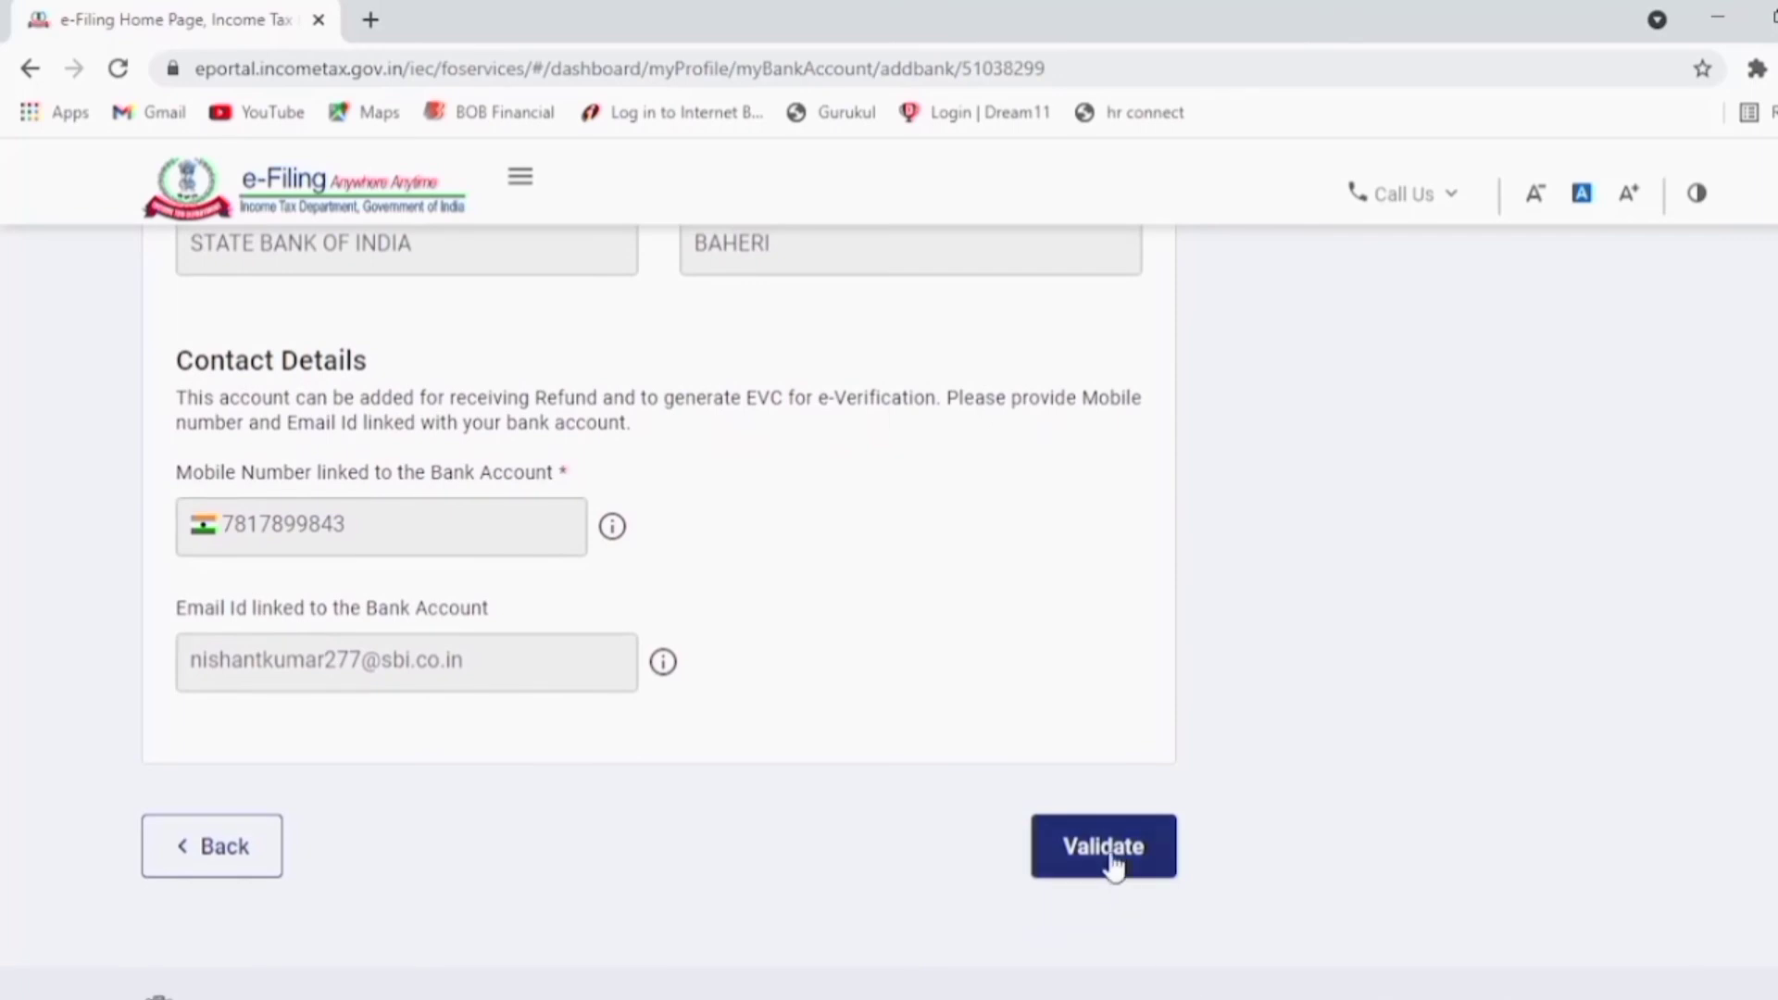
click(1111, 861)
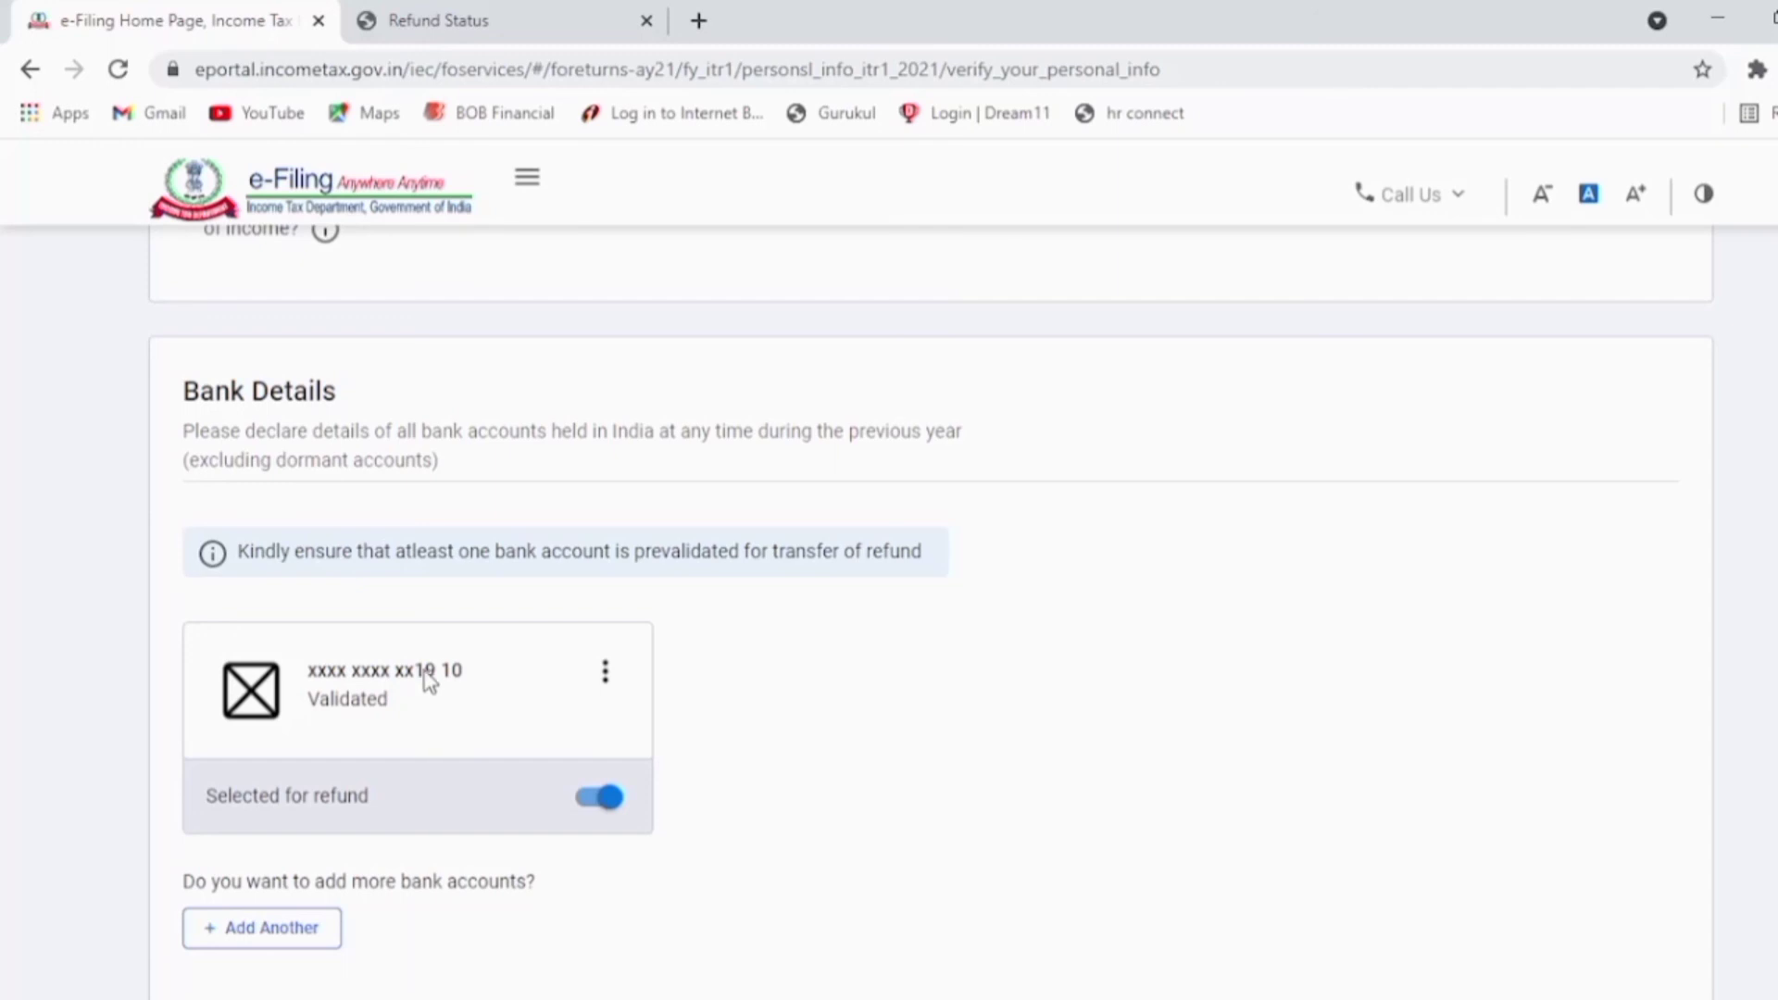
Step: Highlight the account number and its Validated status in the ITR-1 Bank Details
drag(425, 678, 464, 677)
click(316, 711)
drag(316, 712, 389, 719)
click(436, 718)
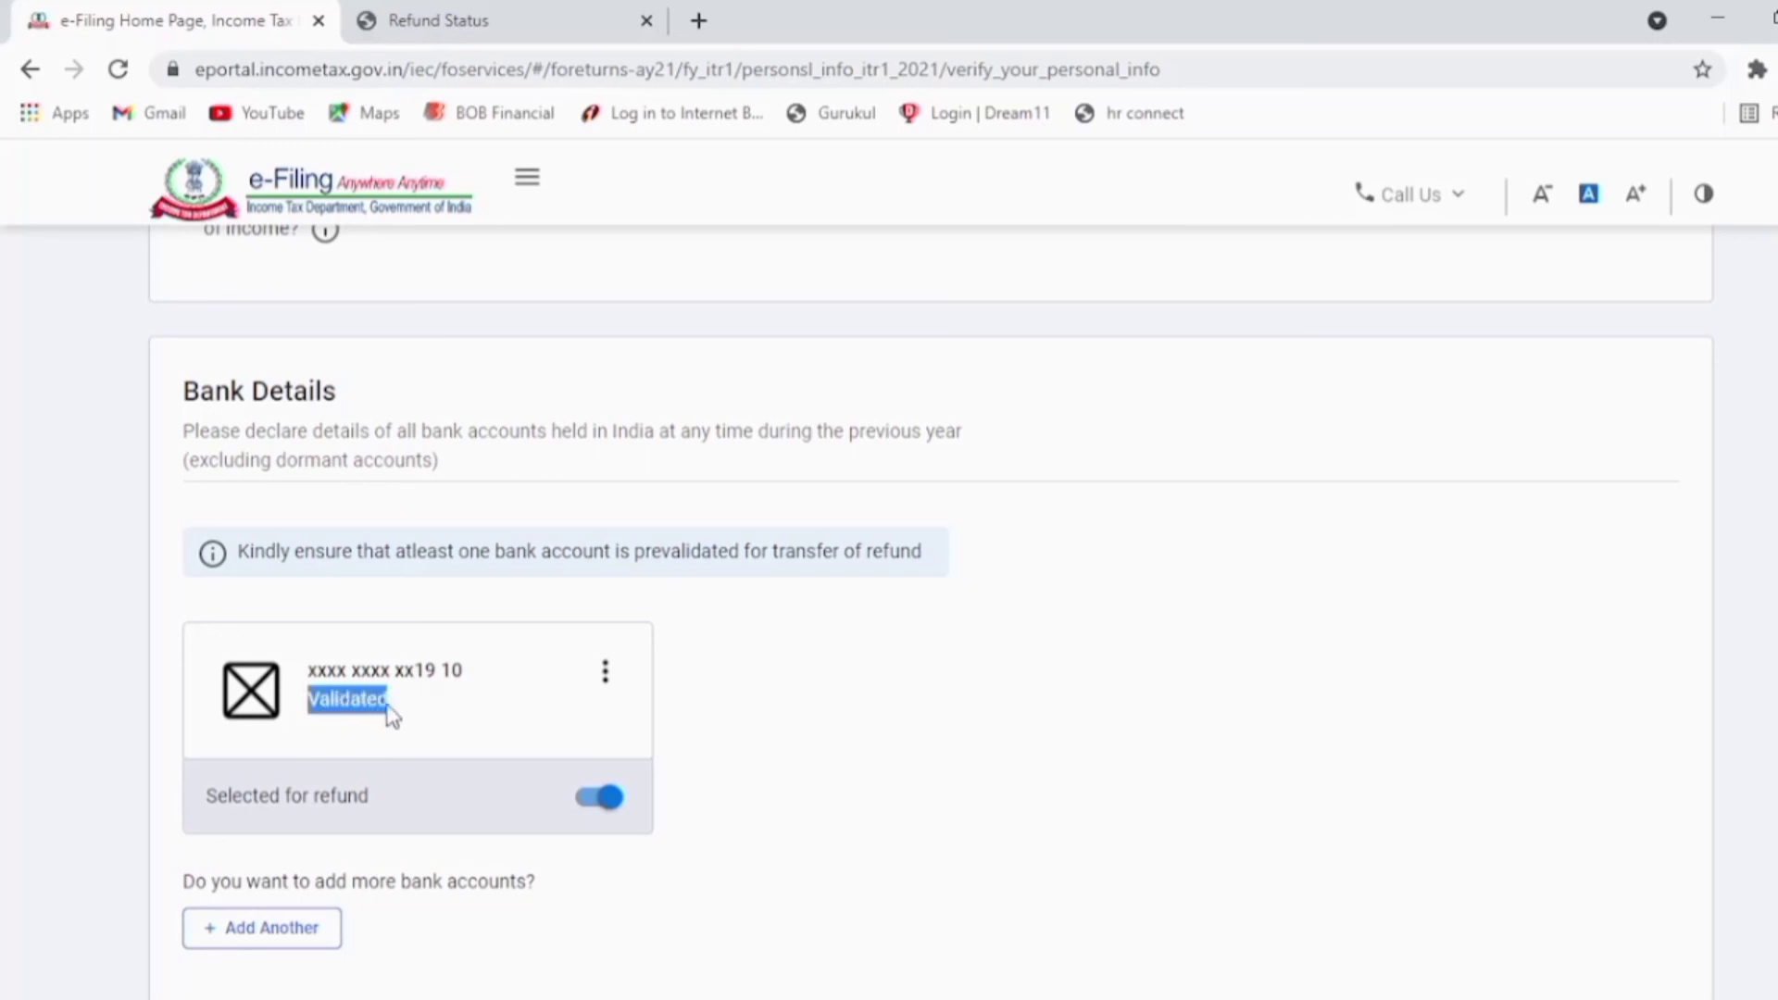
click(389, 719)
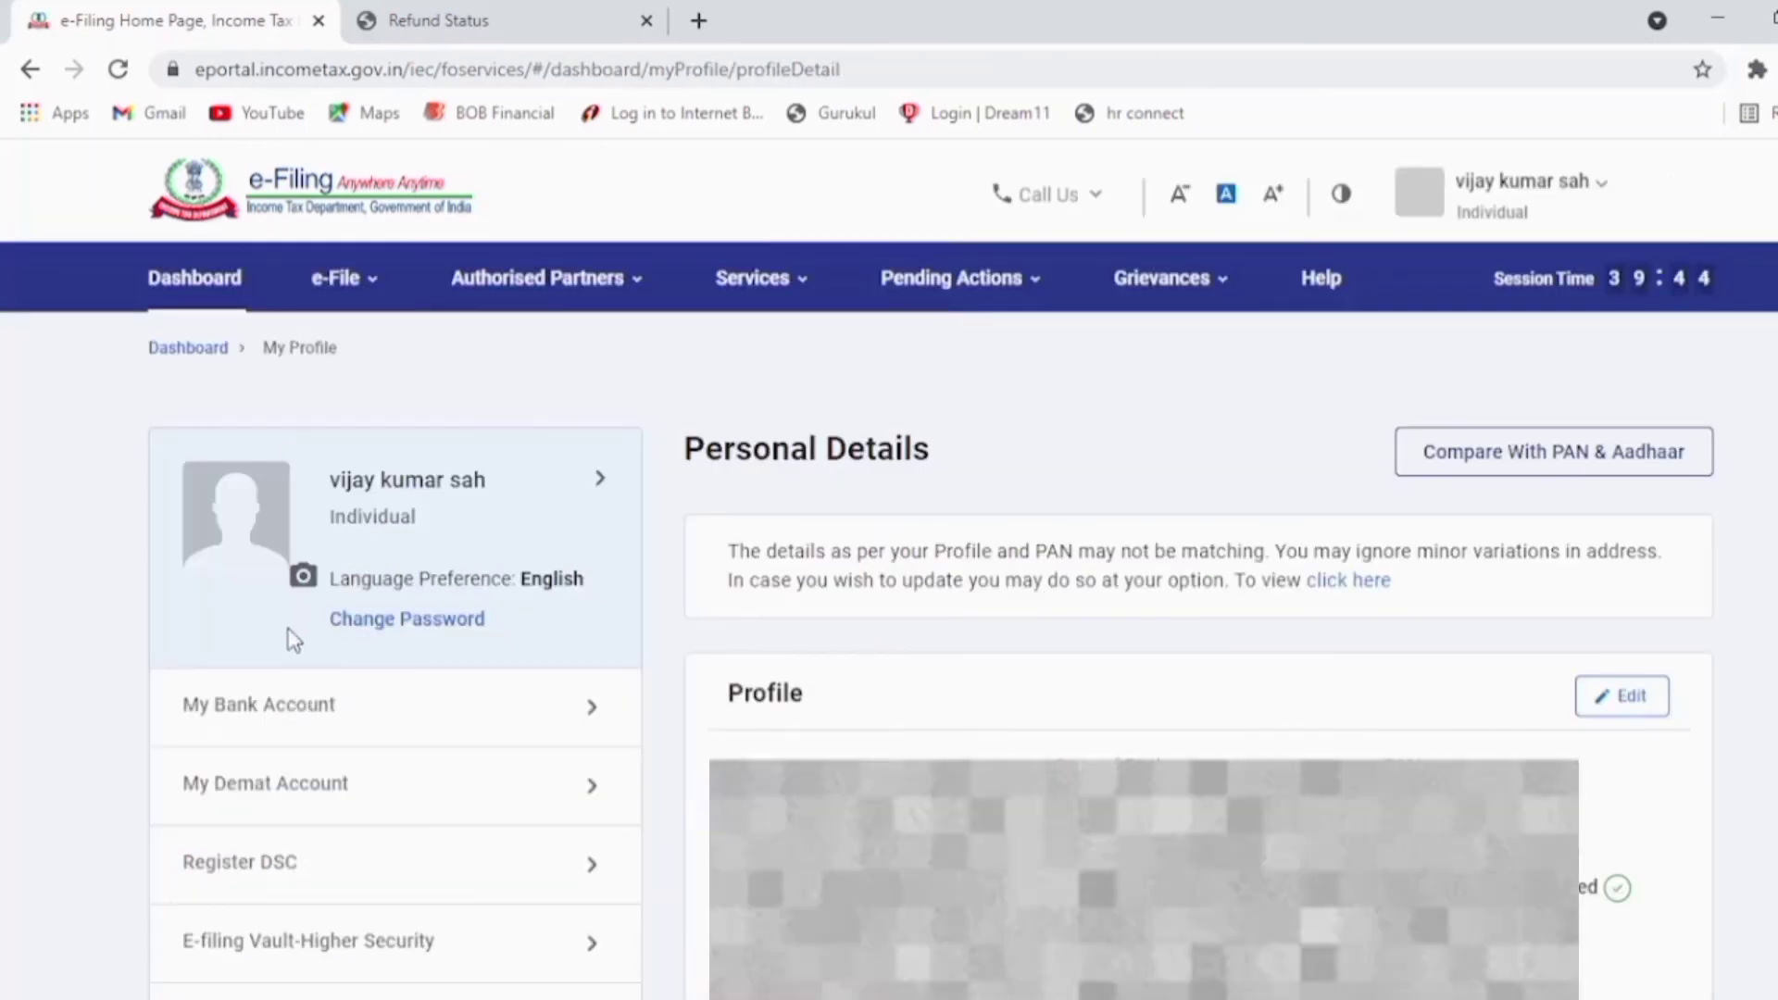
Step: Open My Bank Account and highlight the Bank of Baroda account's Validated status
click(291, 721)
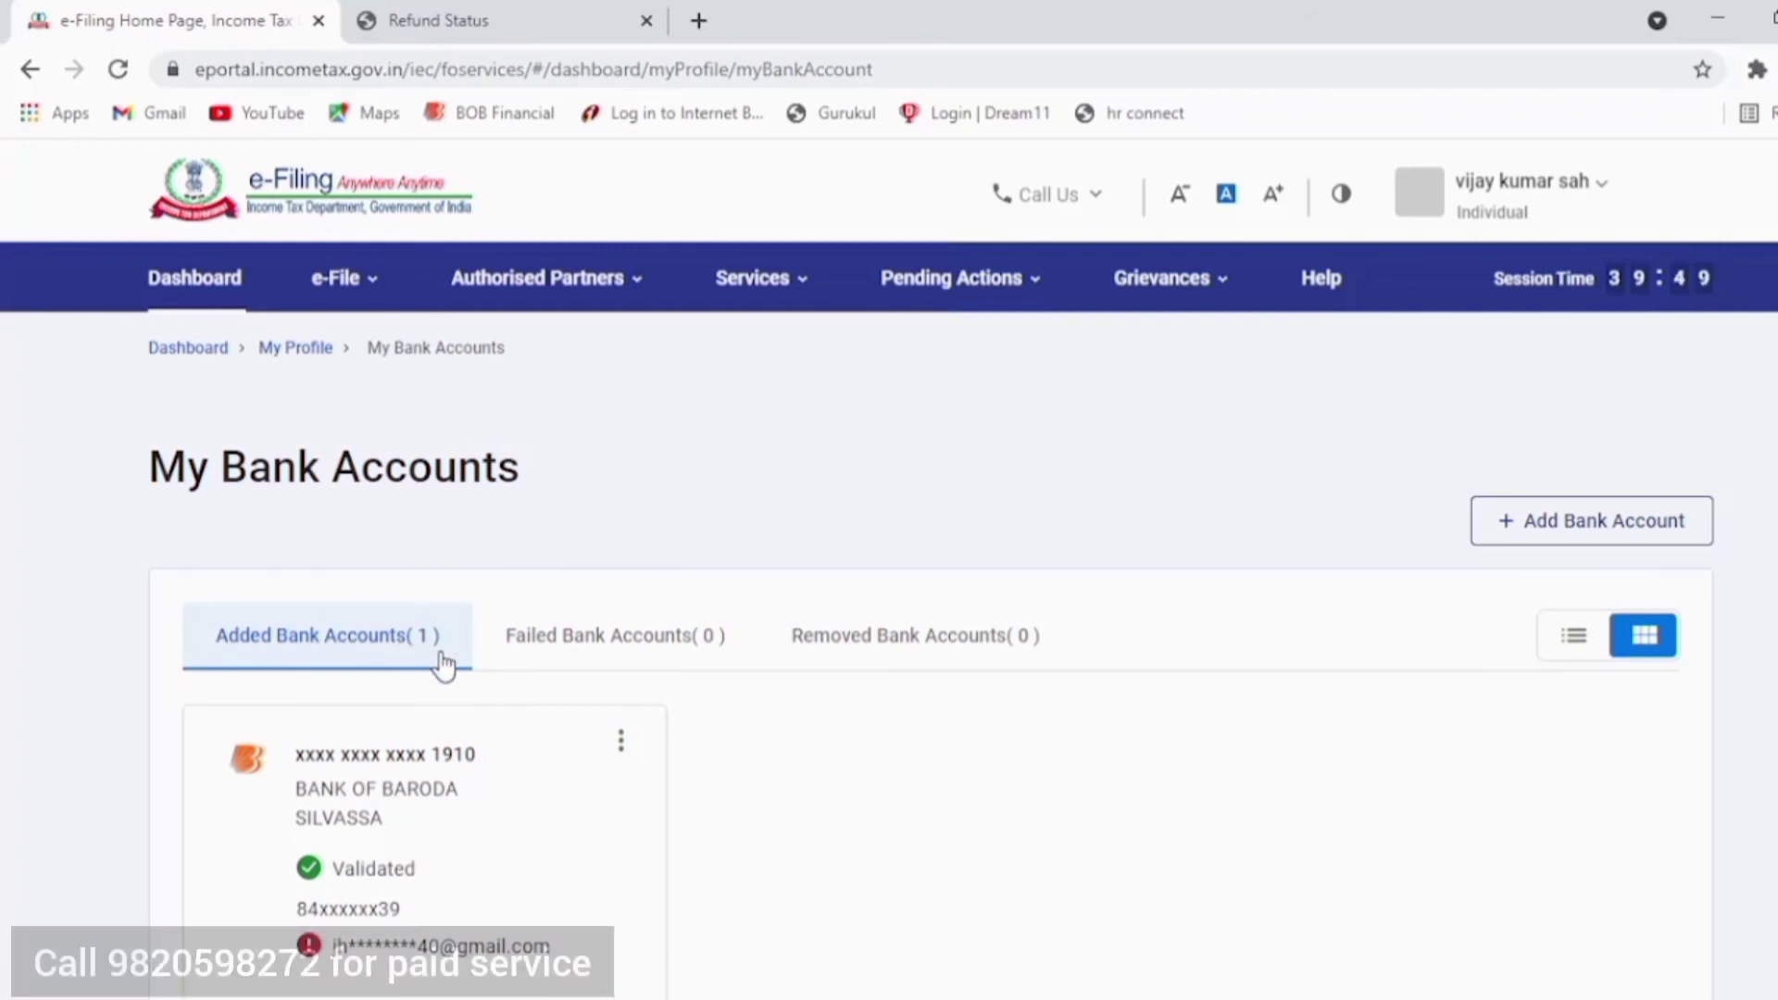
drag(338, 868, 424, 873)
click(424, 873)
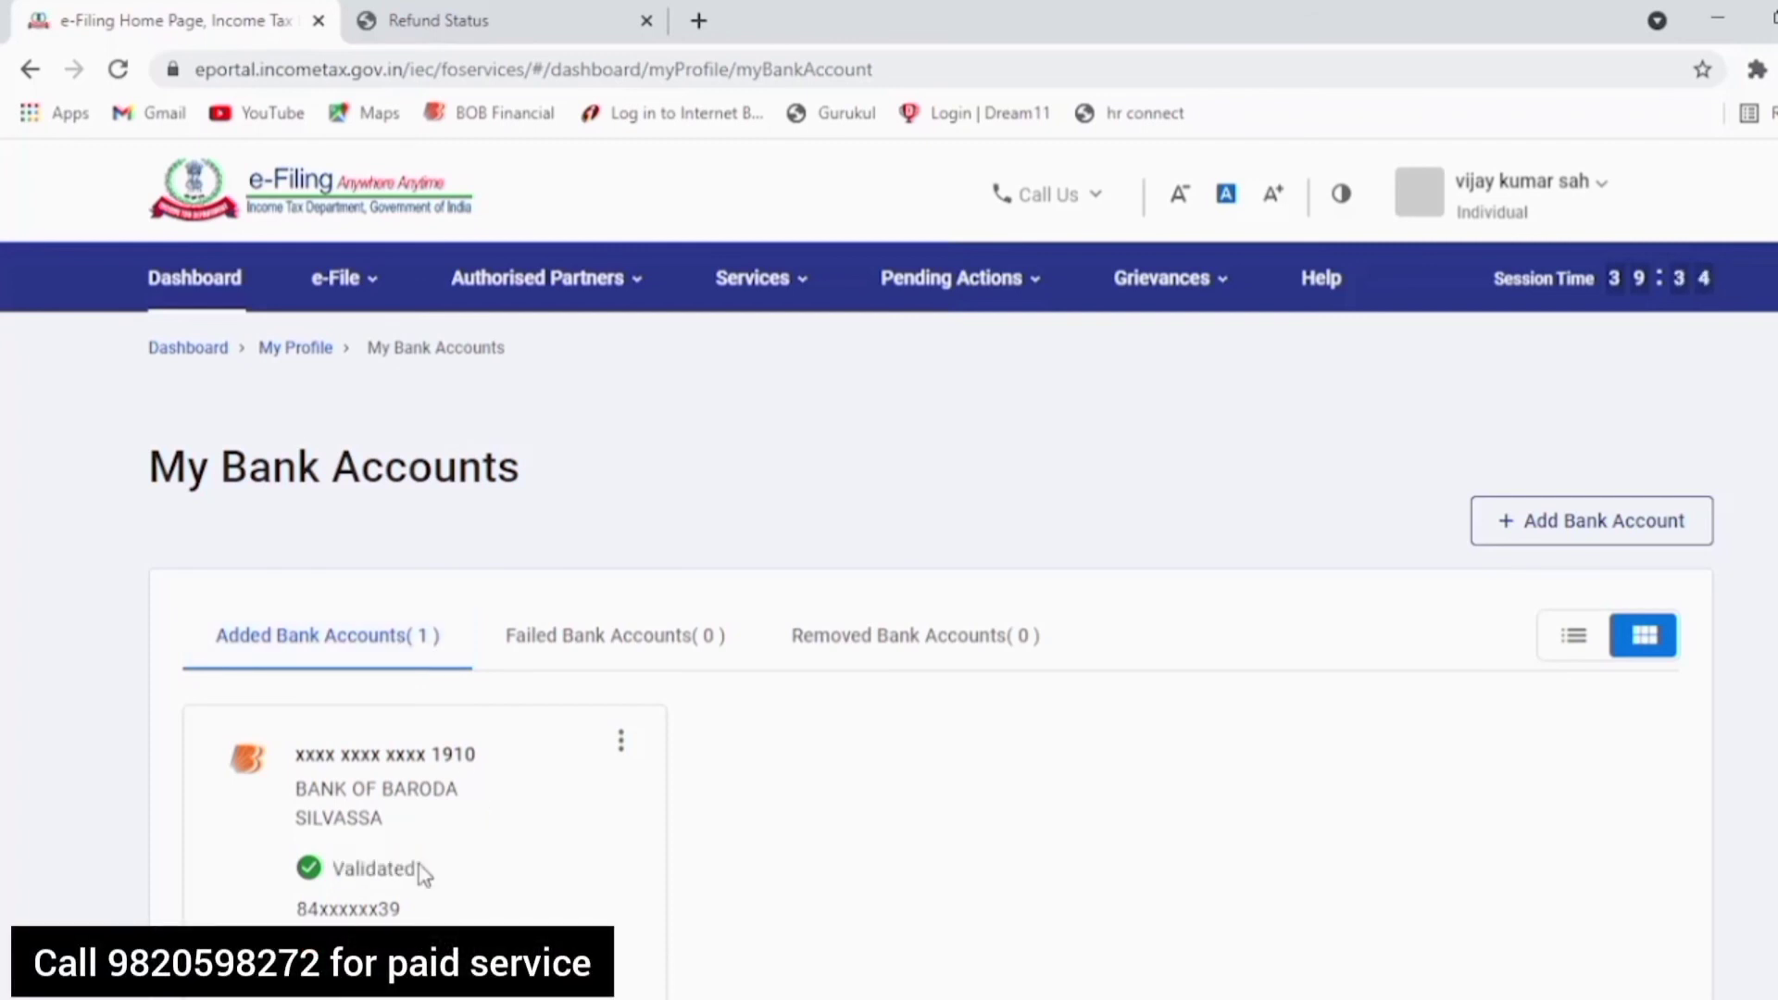